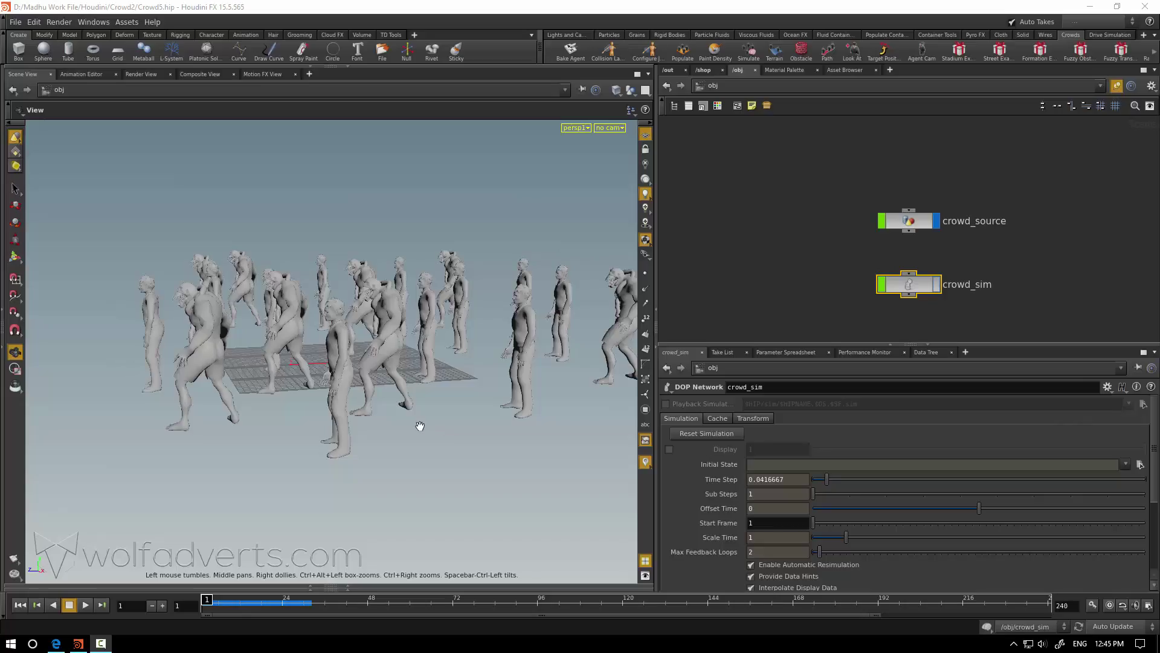
Orbit around the zombie crowd and select crowd_source to show its geometry parameters.
mouse_move(342, 448)
mouse_down()
mouse_move(393, 441)
mouse_move(417, 479)
mouse_move(432, 477)
mouse_up()
click(937, 253)
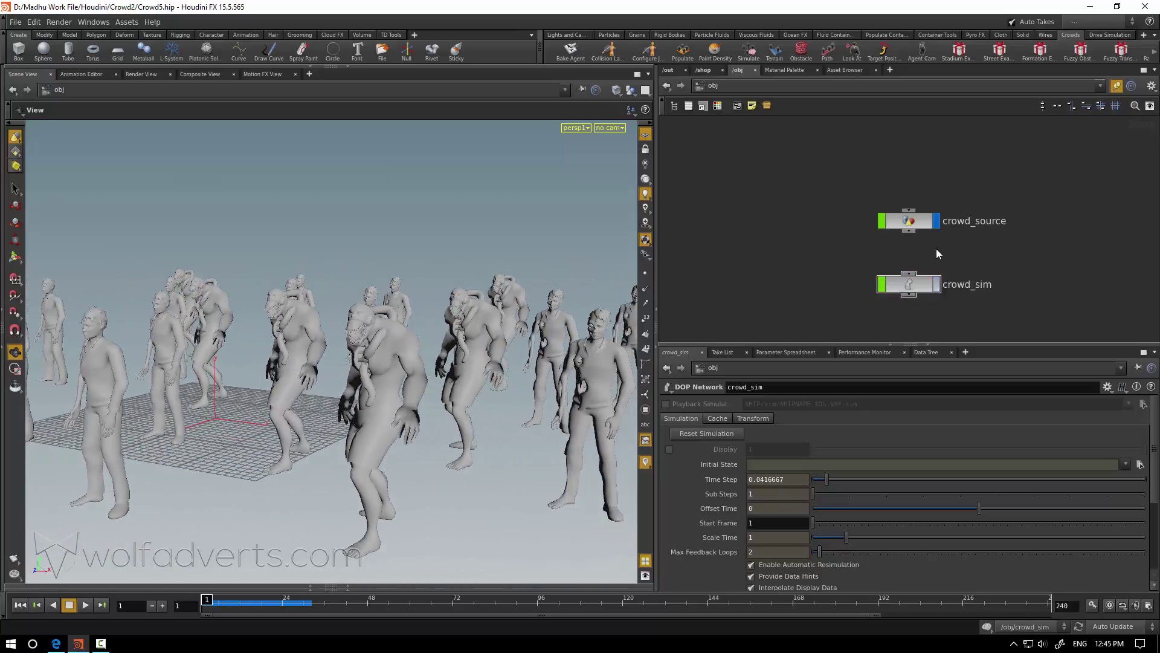
click(915, 223)
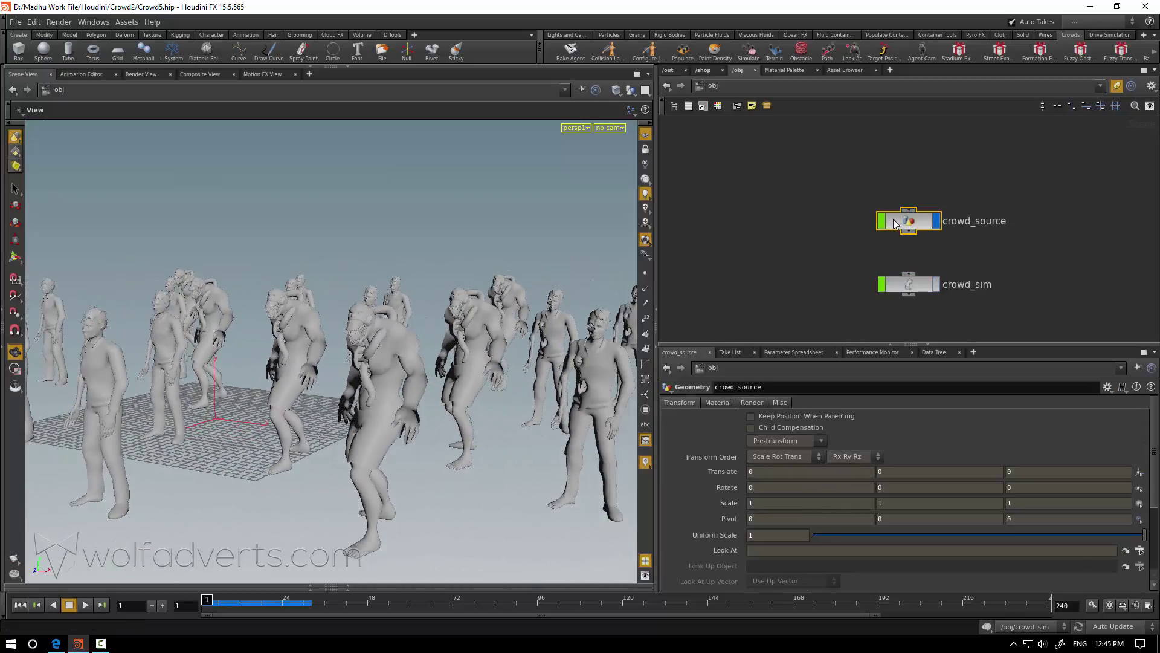
Set crowd_source's Material to /obj/Zombie_fbx/materials/Zombie1.
click(718, 403)
click(1121, 418)
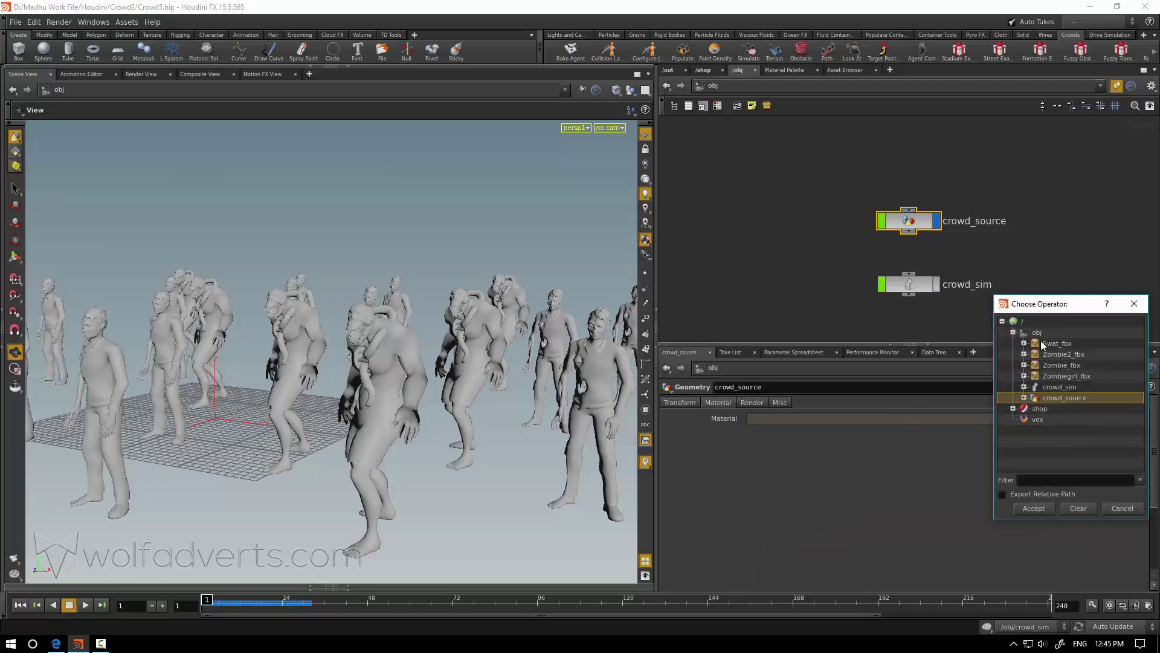
click(1024, 343)
click(1023, 343)
click(1024, 365)
click(1034, 376)
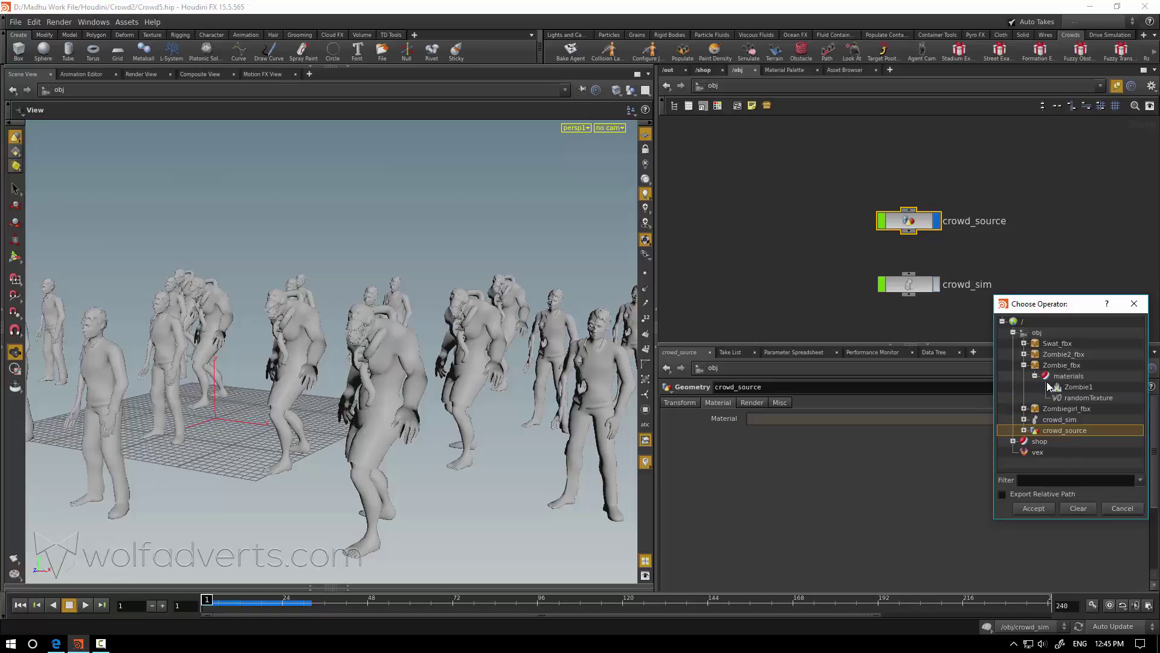
click(1061, 387)
click(1034, 508)
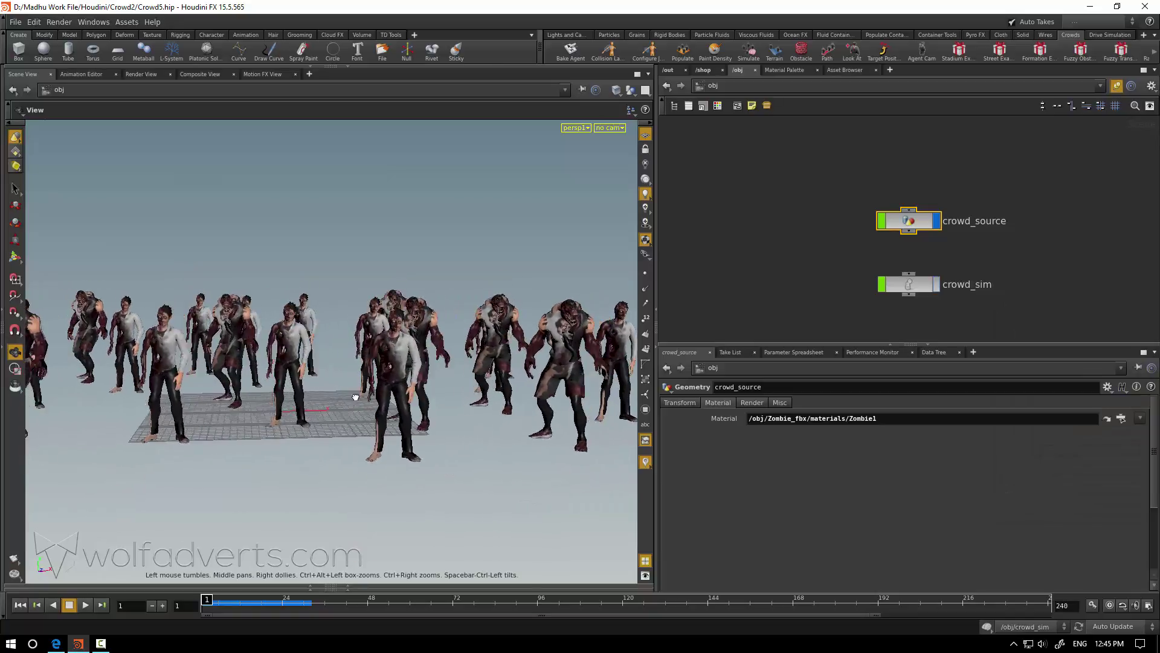
scroll(357, 397, up, 3)
scroll(333, 396, up, 4)
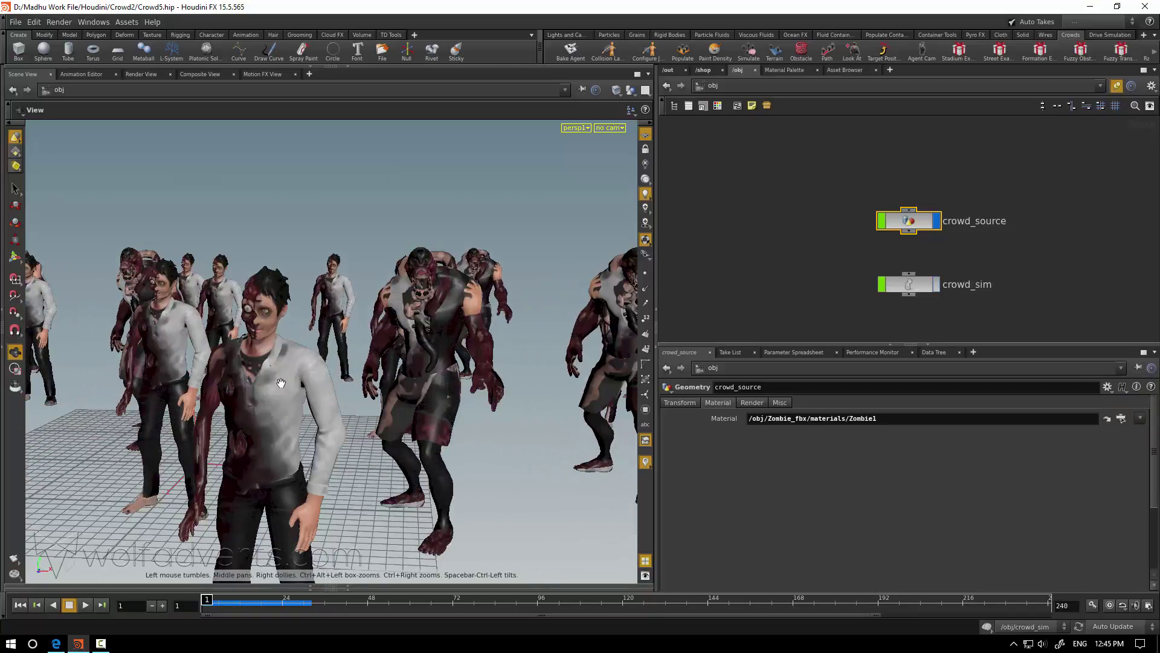
scroll(507, 356, down, 2)
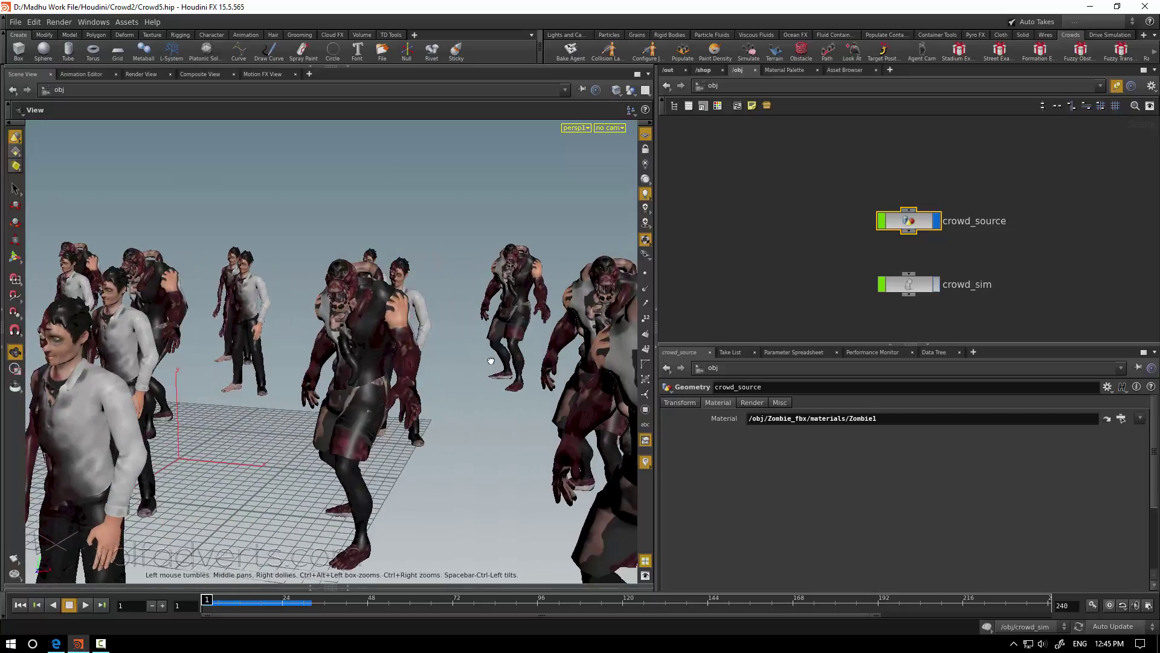
scroll(508, 357, down, 1)
scroll(508, 356, down, 2)
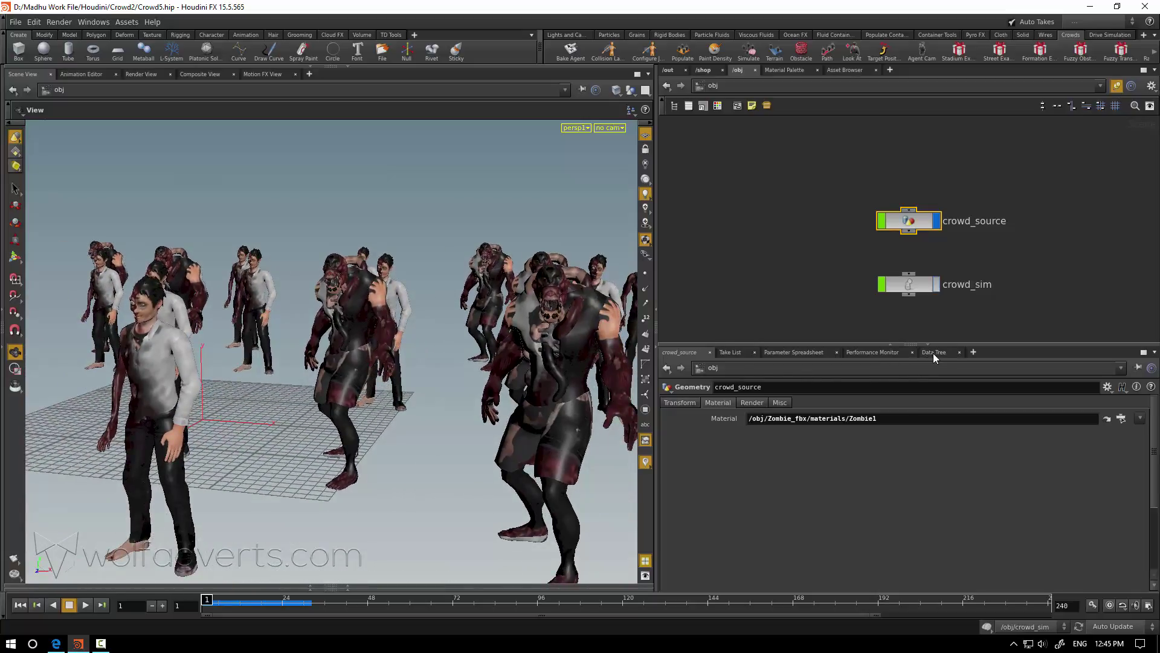
Add a material style sheet parameter to crowd_source in the Data Tree.
click(933, 353)
click(664, 390)
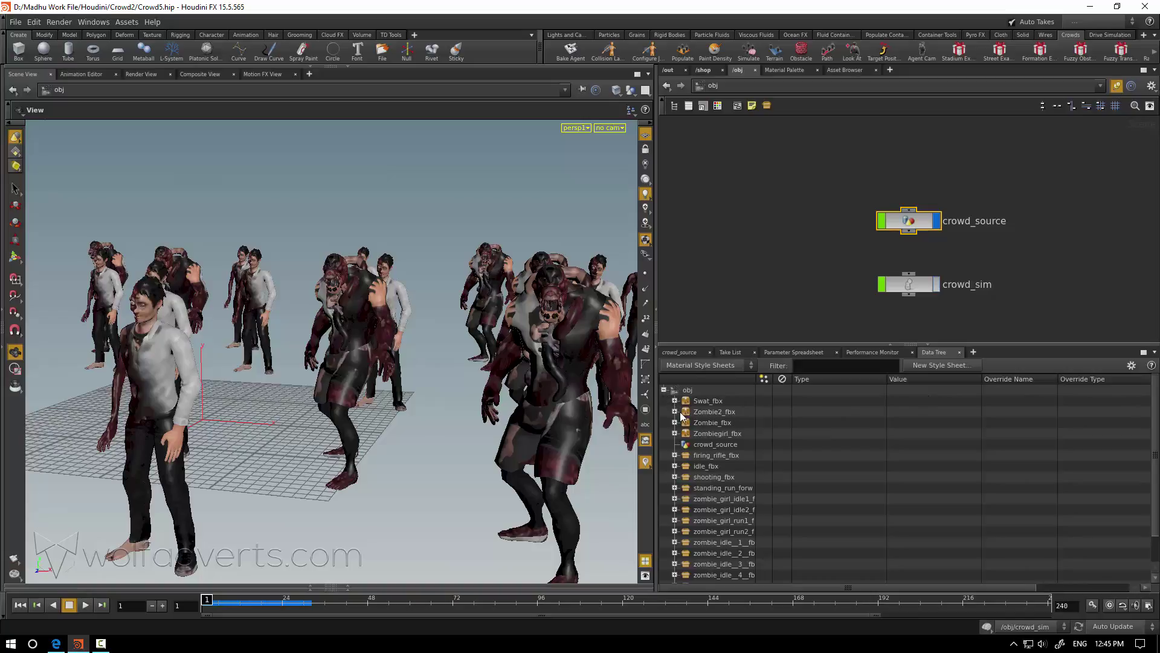
right_click(719, 443)
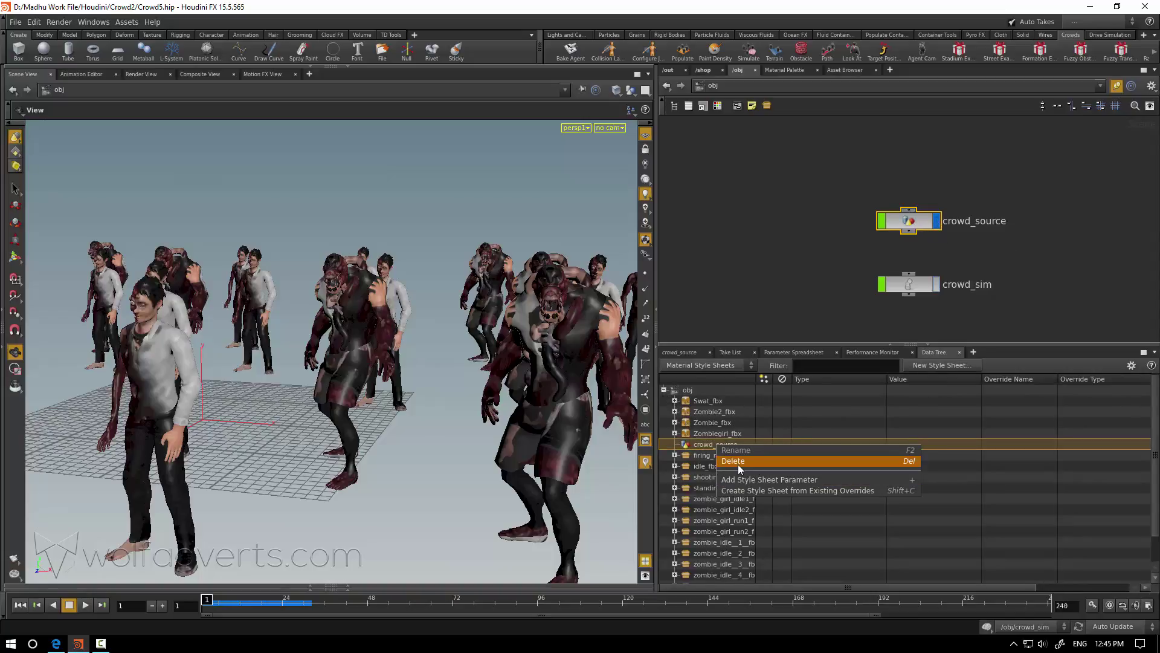
click(746, 480)
click(685, 456)
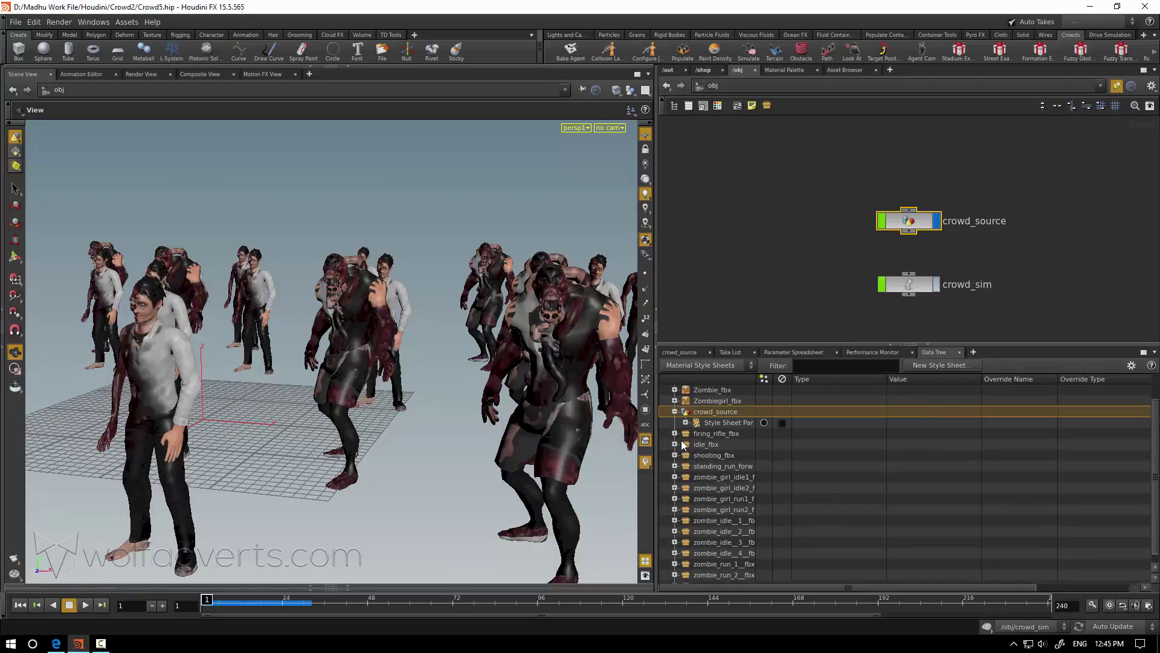
scroll(686, 434, down, 2)
Add a new style to the style sheet and name it Zombie2.
right_click(721, 398)
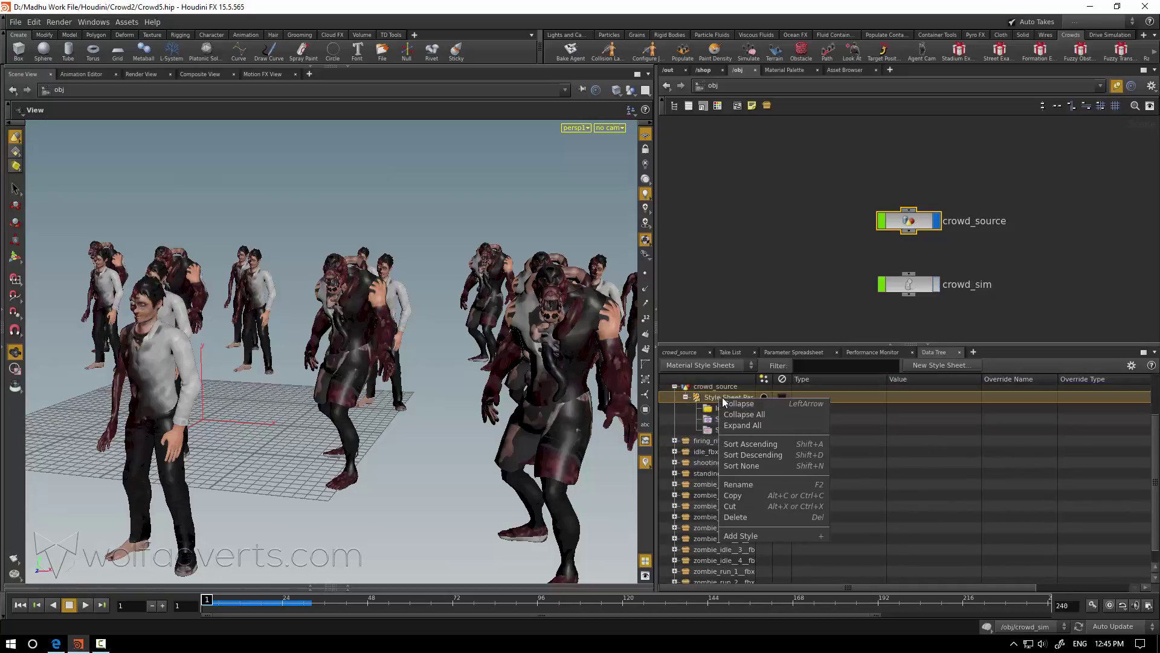
click(749, 535)
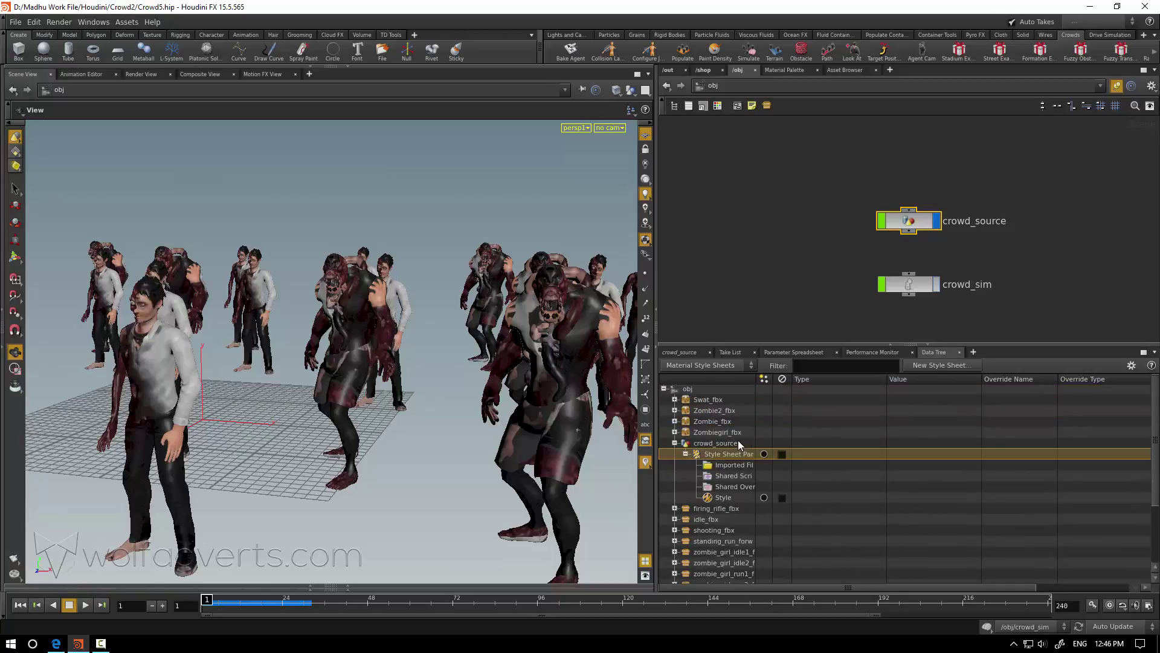
click(723, 498)
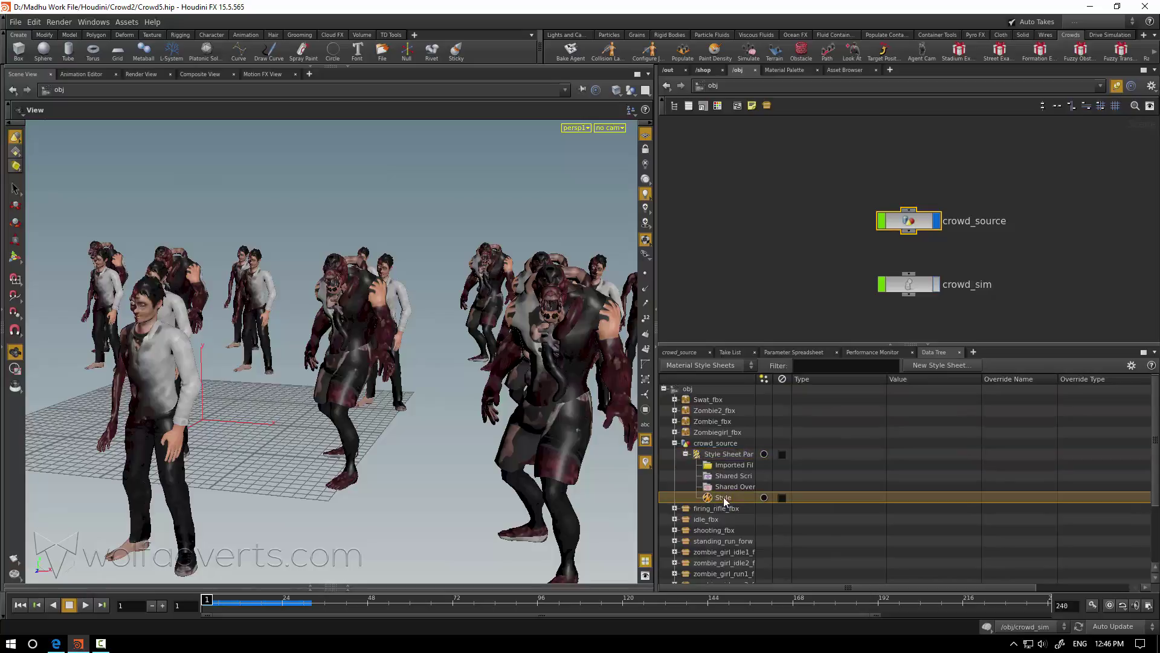
double_click(724, 498)
text(Zombie2)
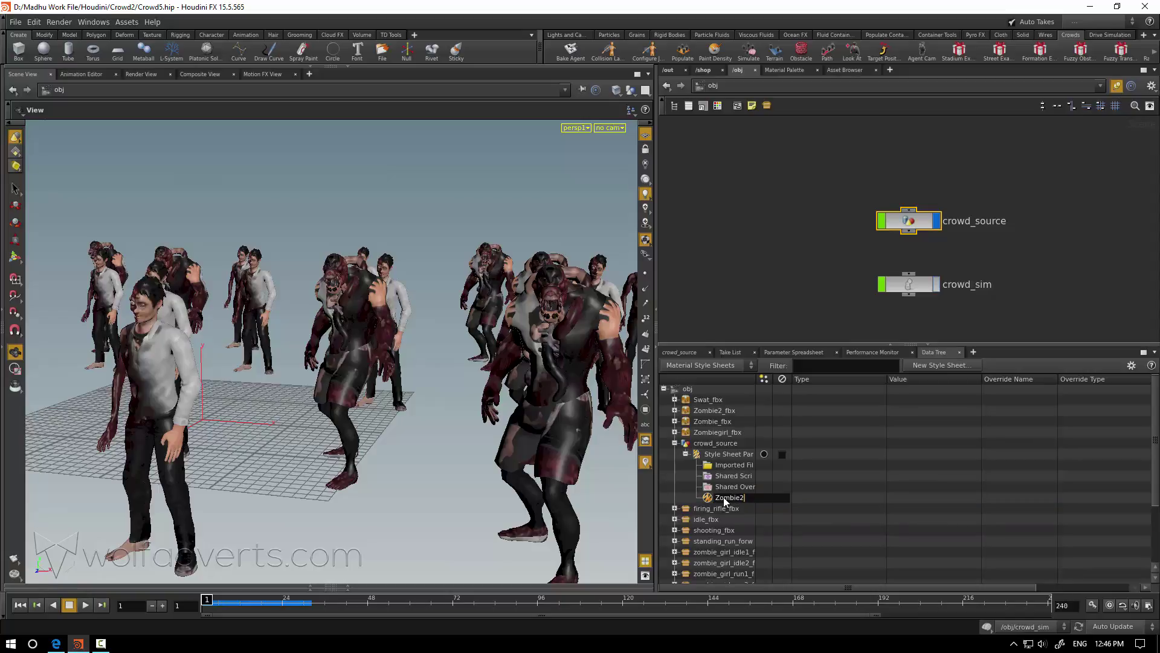
key(Return)
Give Zombie2 a Primitive target with a Point Group condition whose value is *.
right_click(723, 497)
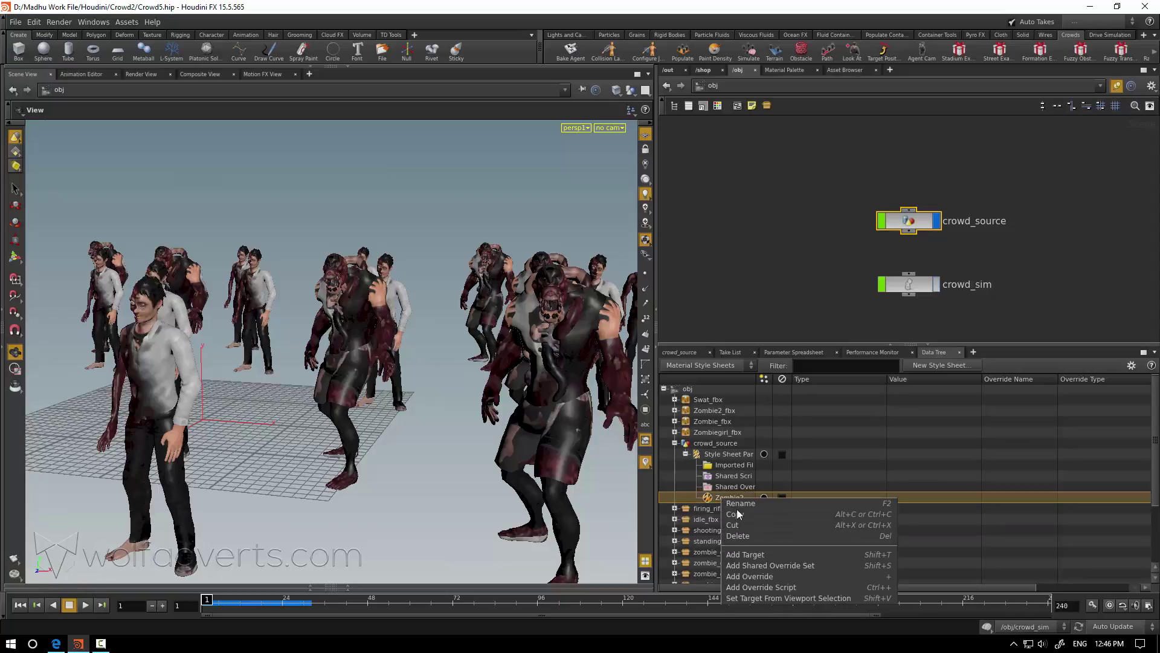
click(750, 554)
scroll(779, 508, down, 1)
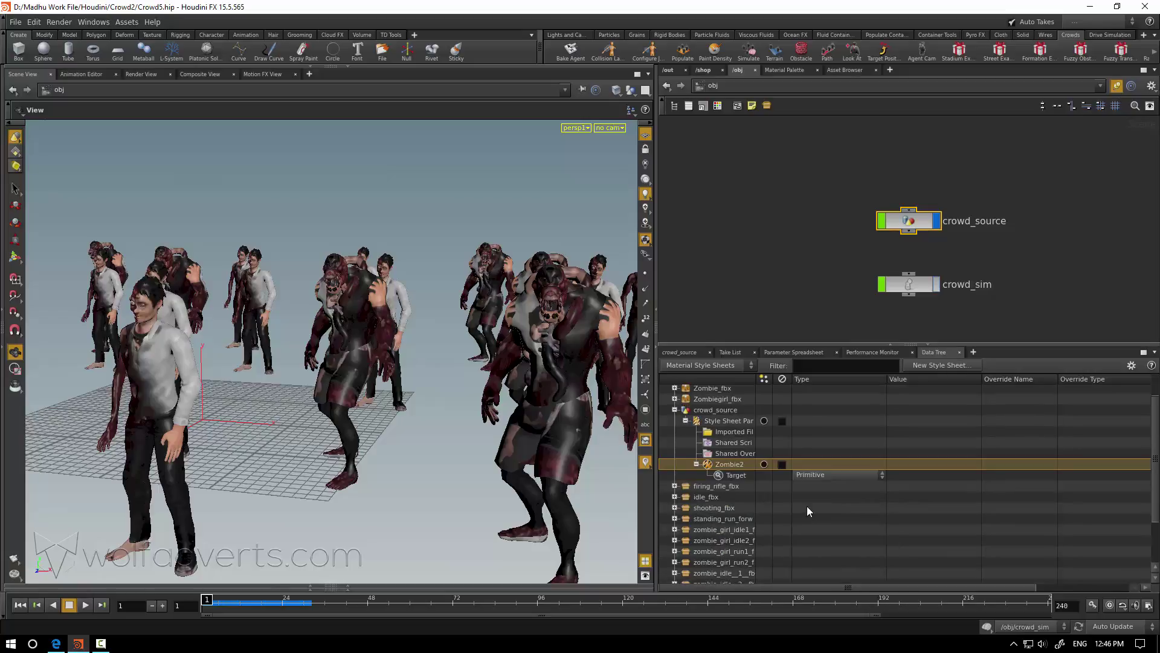
right_click(739, 477)
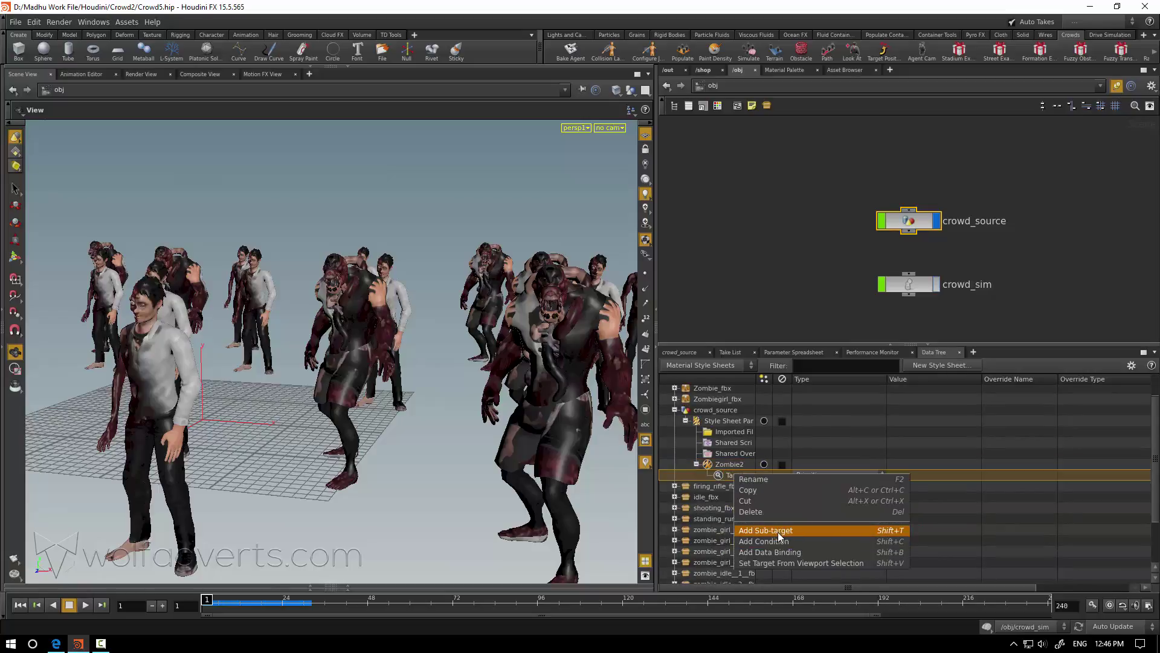
click(778, 542)
click(741, 483)
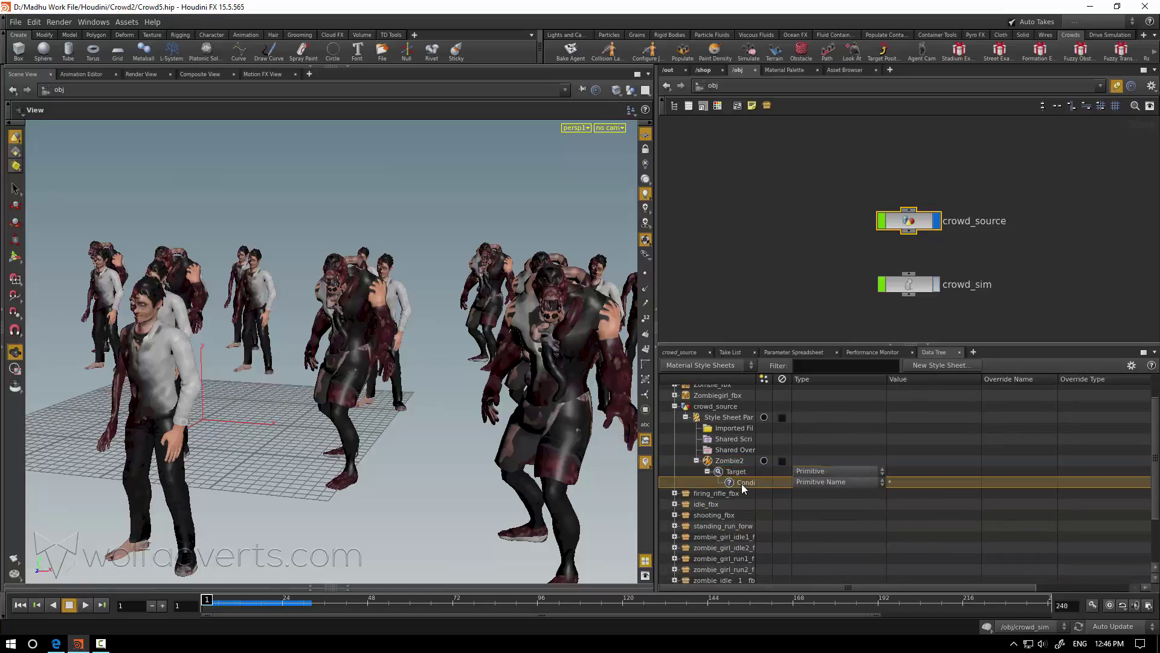
click(850, 481)
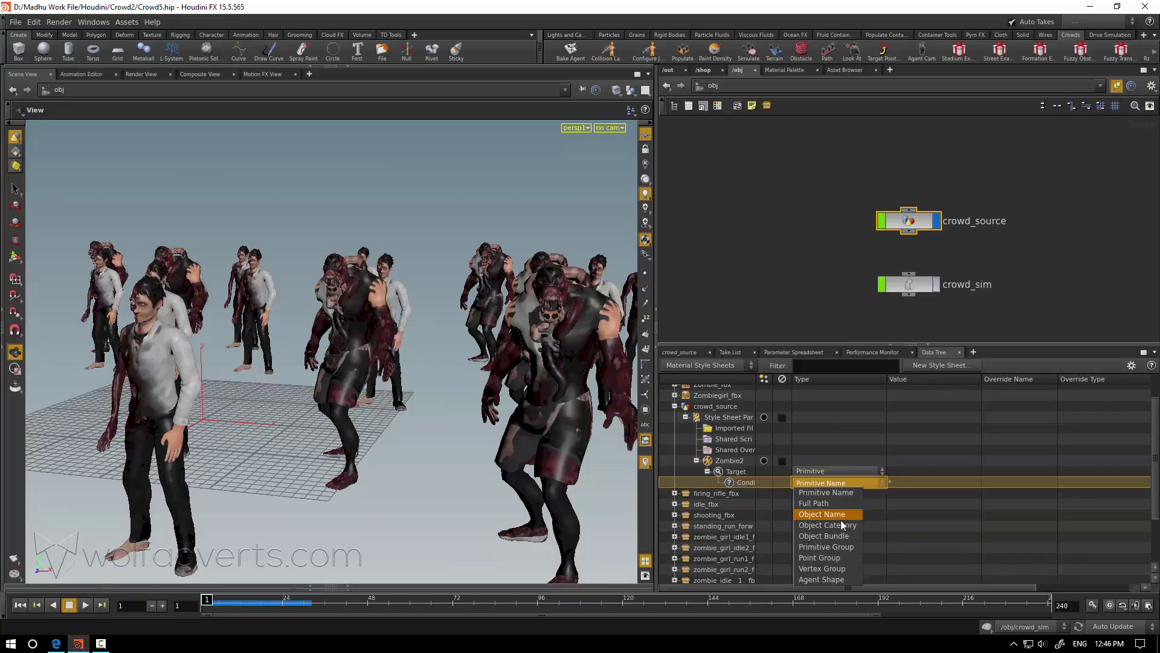
click(832, 556)
click(901, 486)
text(*)
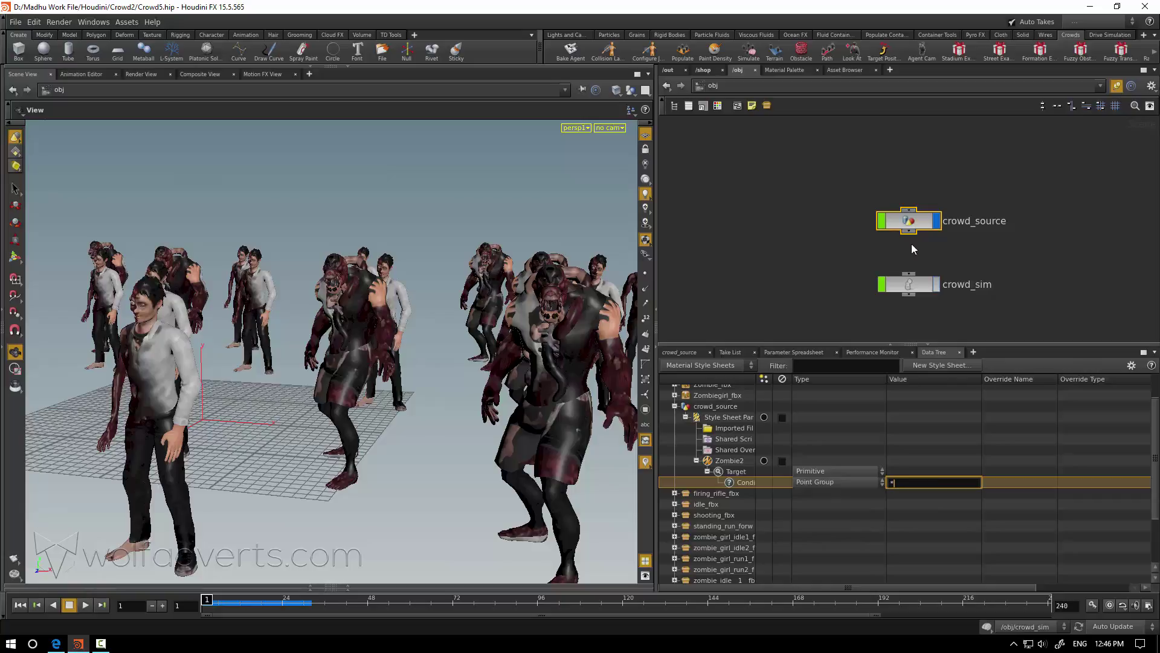
Dive into crowd_source and view the agent2 node's parameters.
double_click(908, 221)
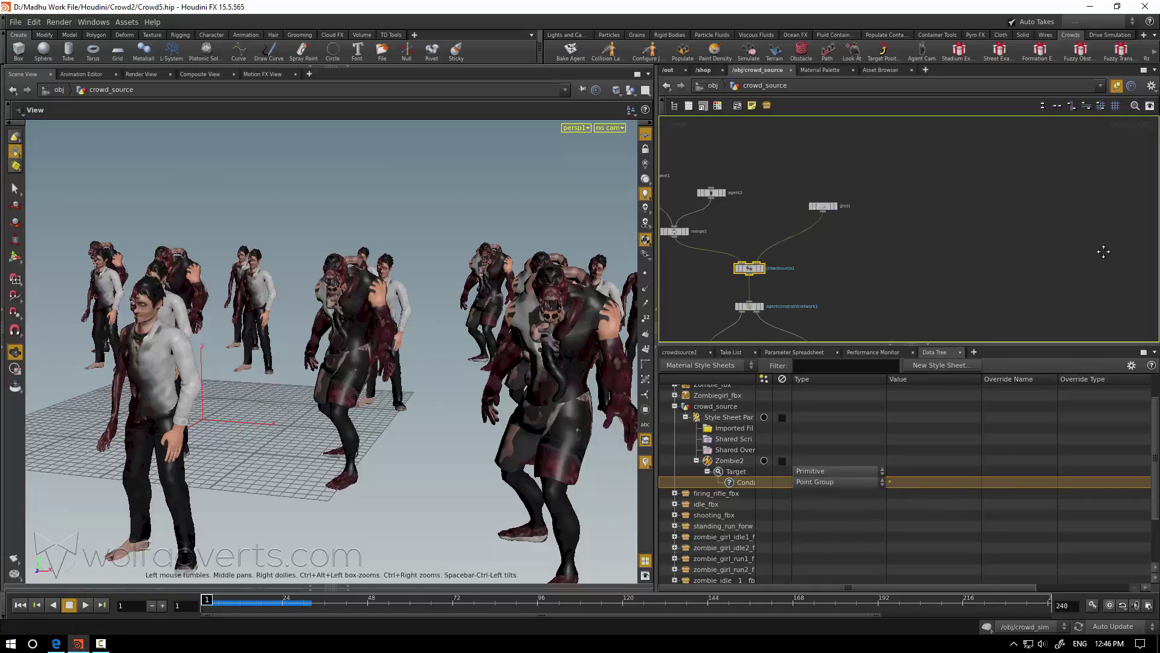
scroll(931, 251, up, 2)
scroll(960, 248, up, 3)
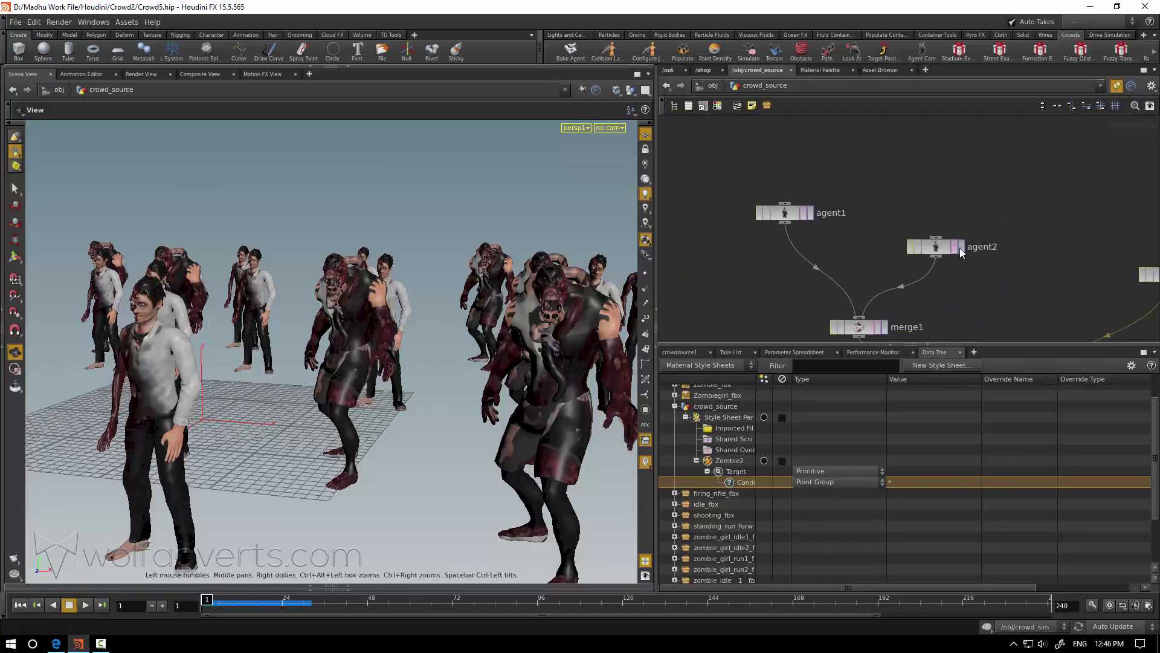
click(934, 247)
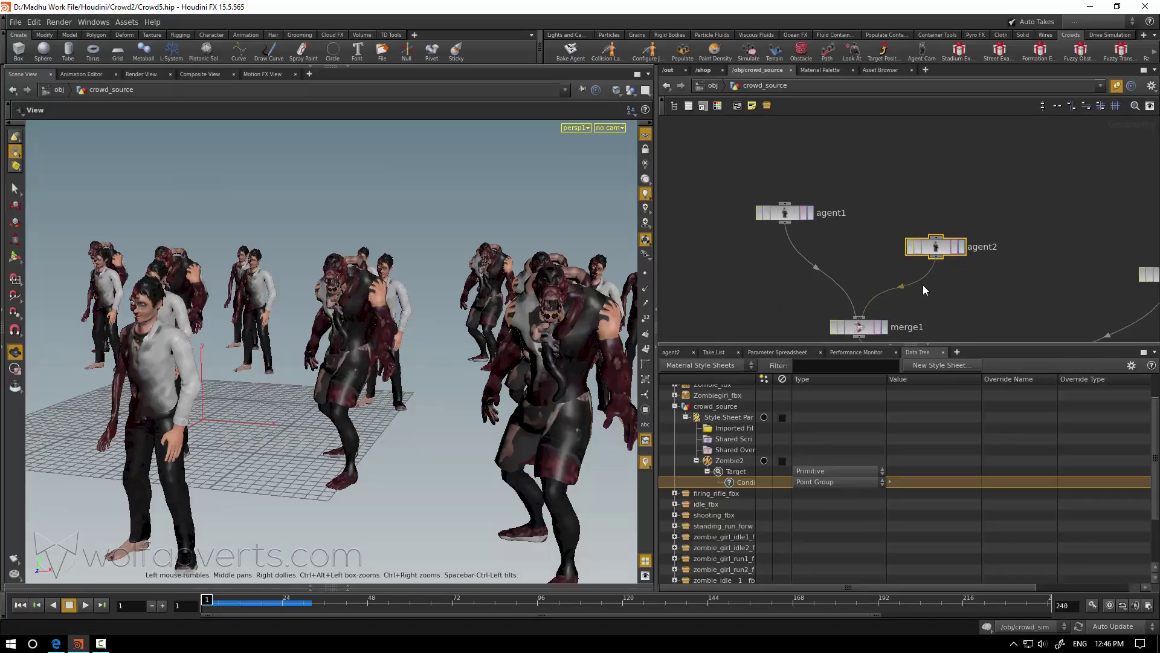
click(672, 353)
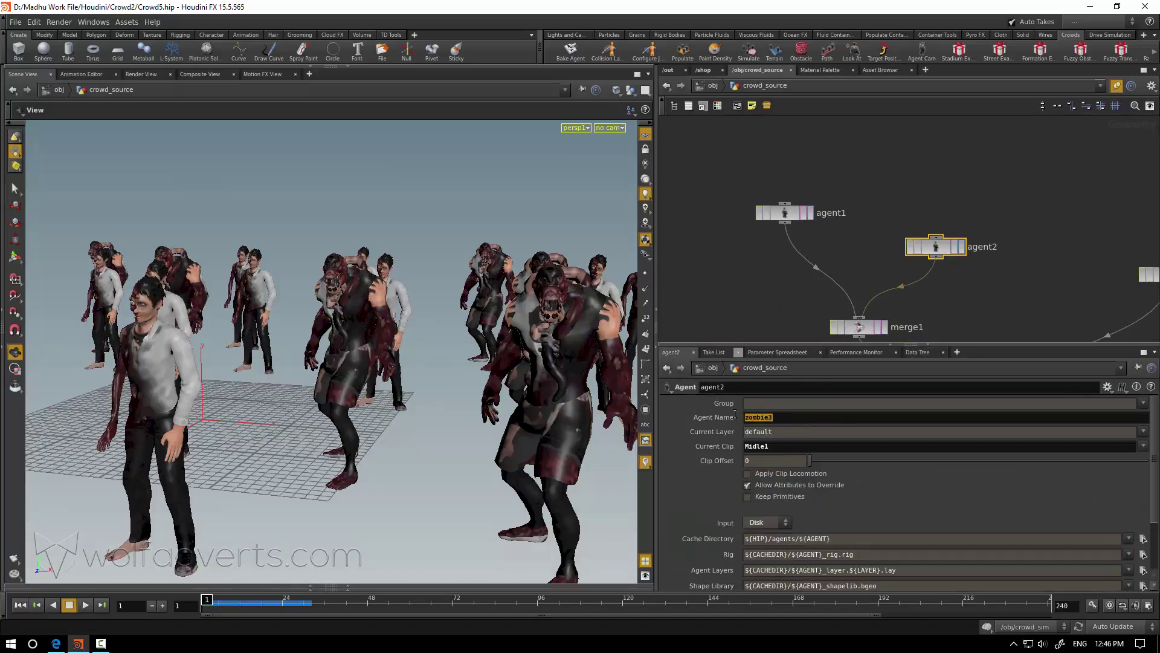
Restore the pane layout and return to the material style sheets tree.
click(837, 229)
click(927, 344)
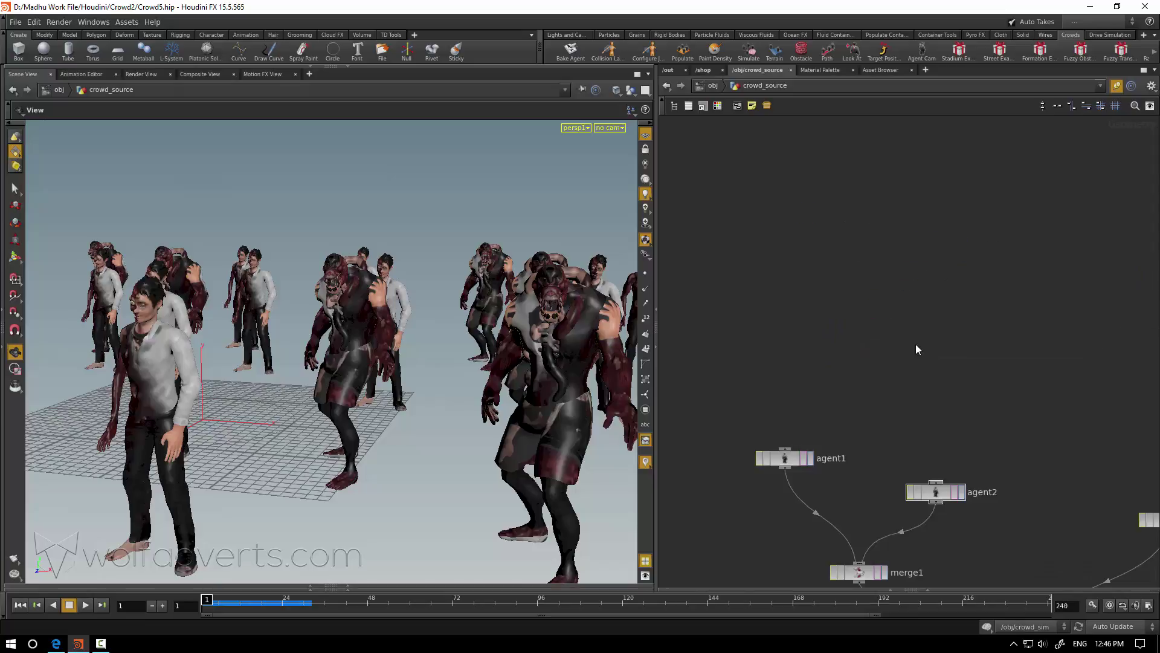
click(928, 589)
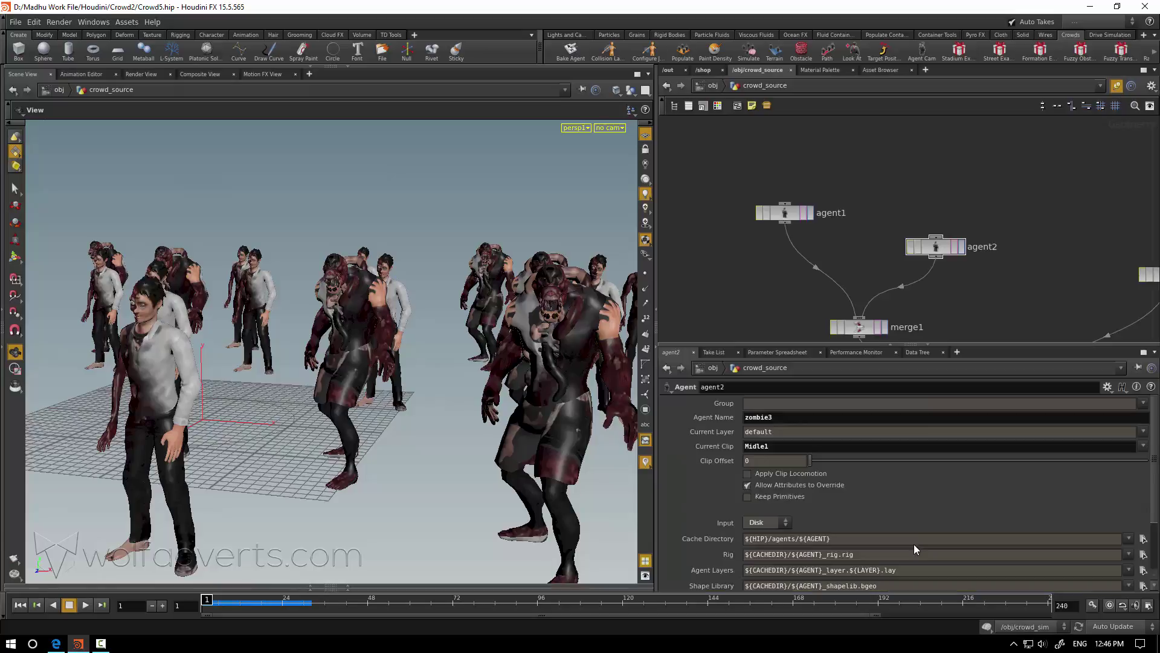
click(919, 353)
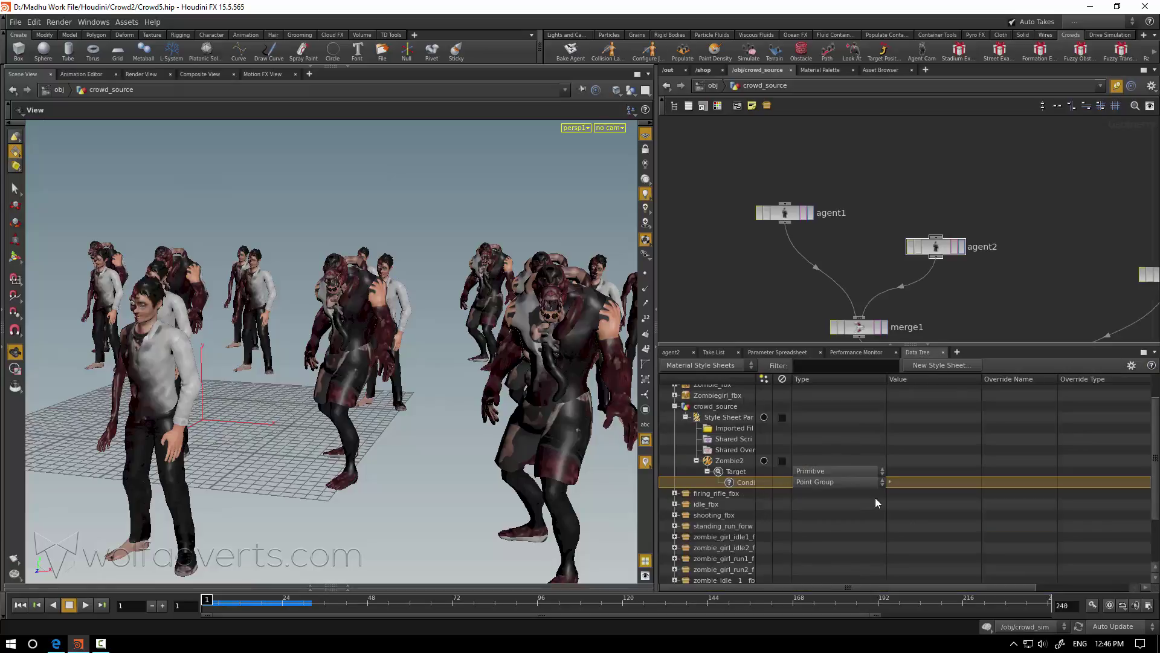
double_click(904, 482)
text(@agentn)
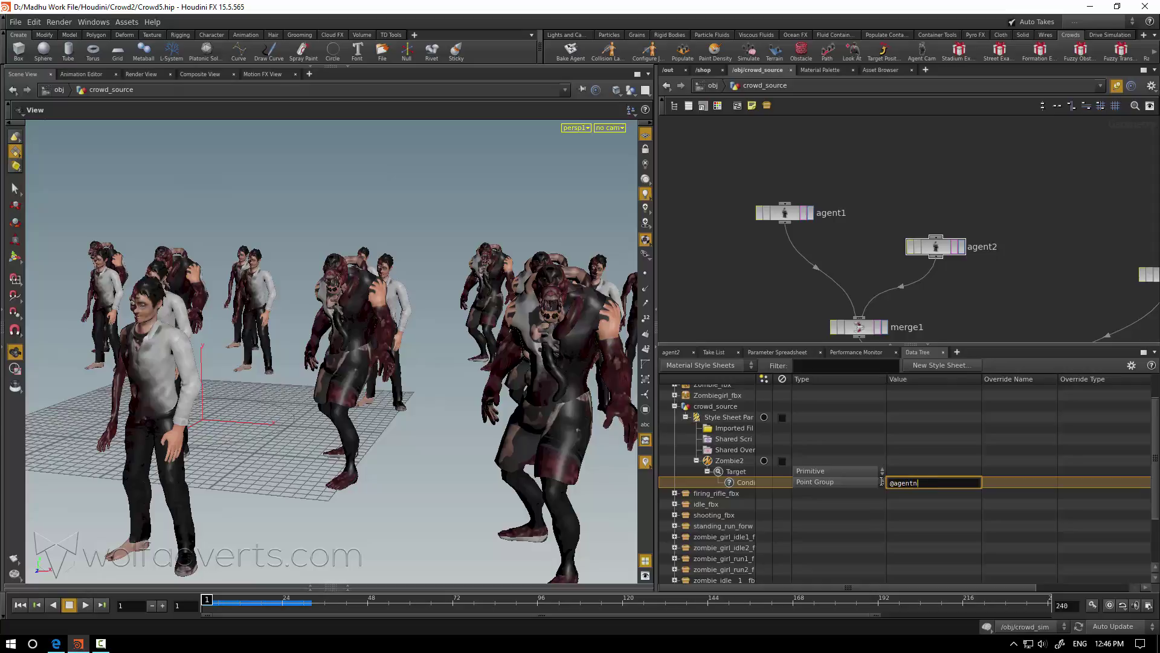
text(ame=)
text(zombie3)
click(938, 245)
middle_click(936, 244)
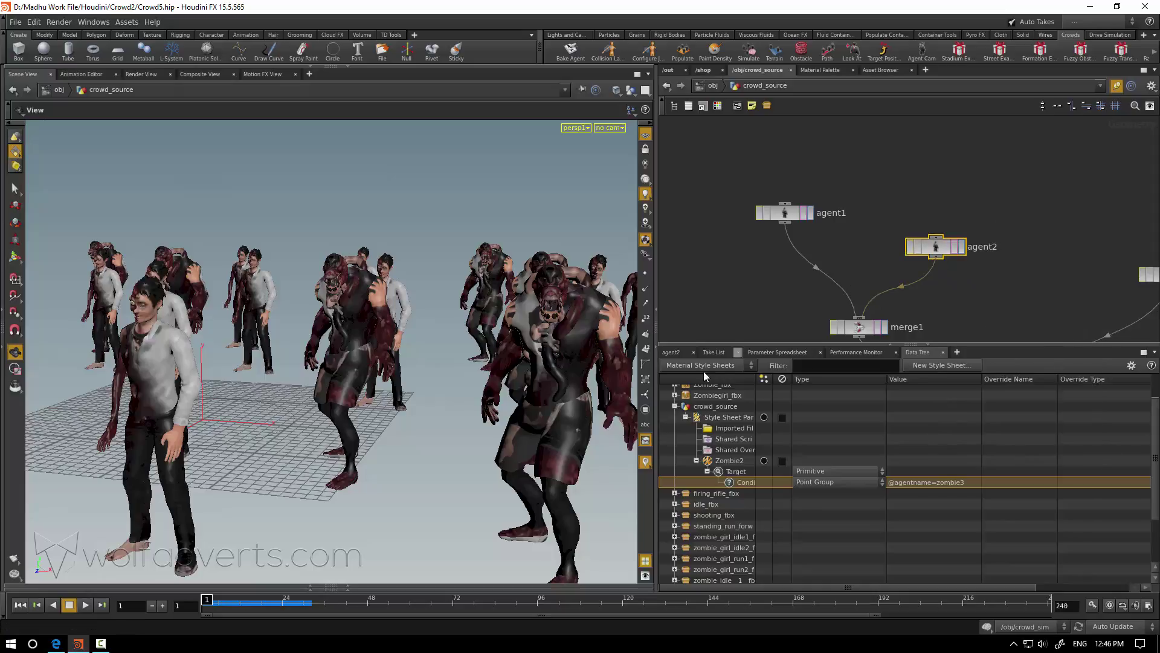
click(674, 353)
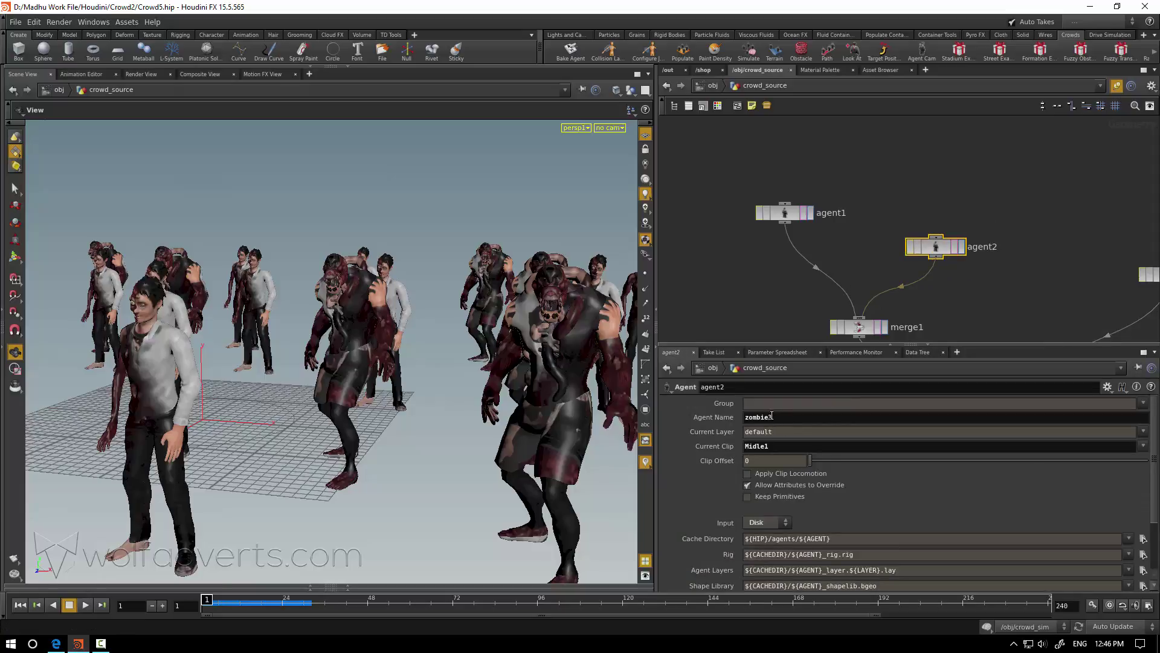
Add a Primitive sub-target under the Zombie2 target.
click(916, 354)
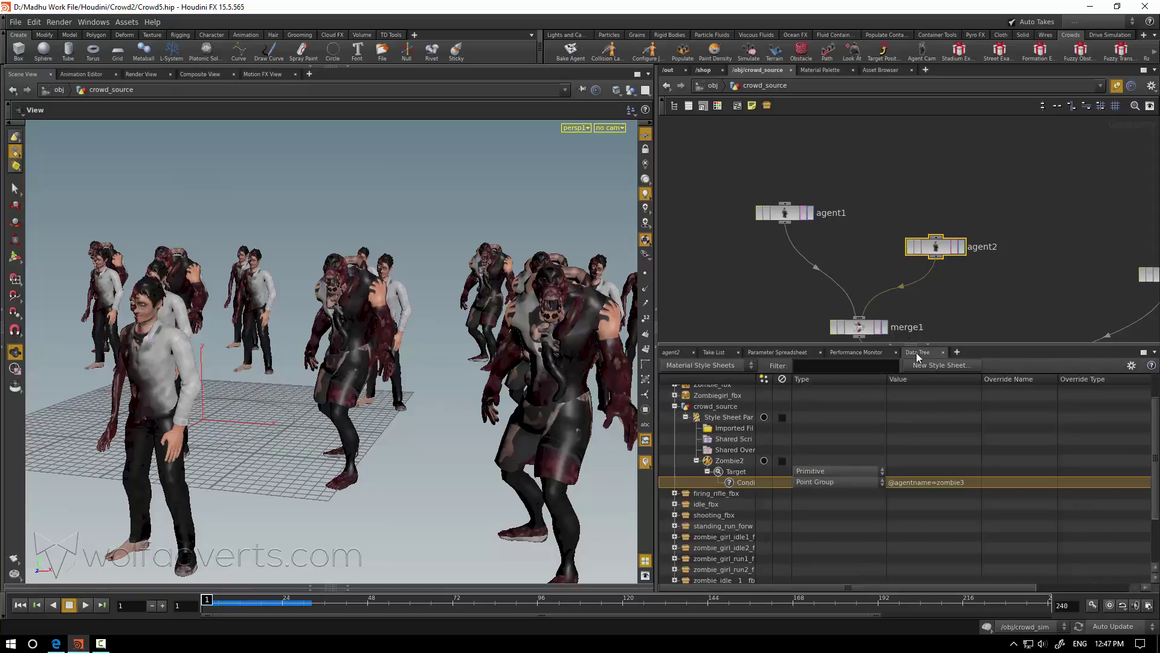
scroll(846, 491, down, 1)
right_click(738, 439)
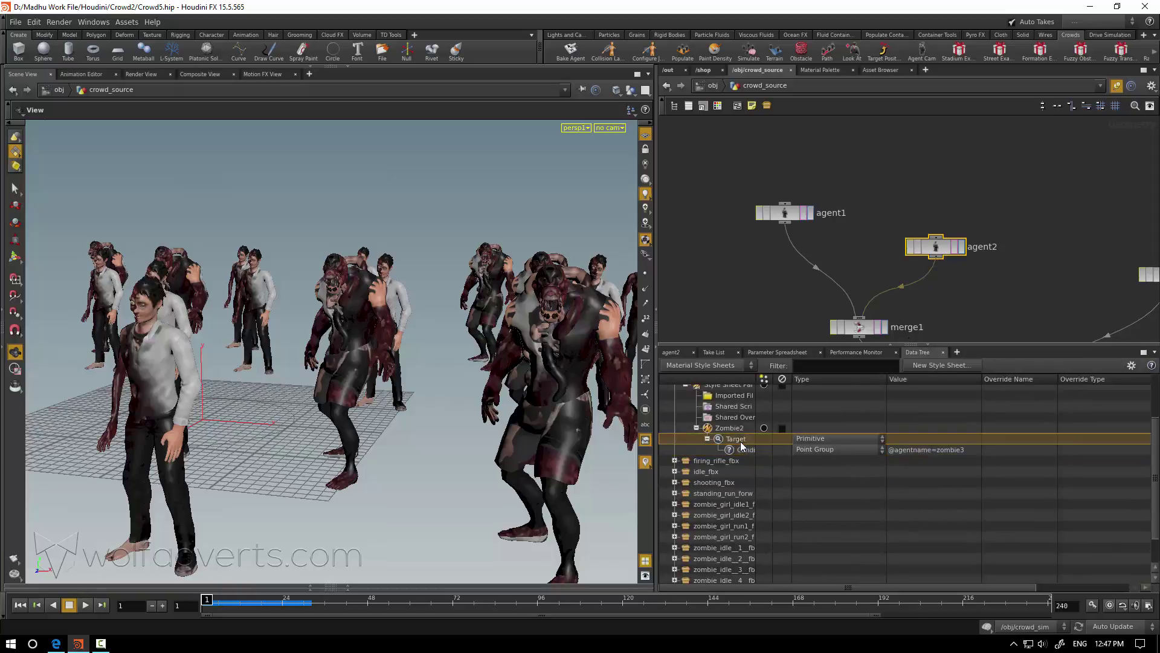
click(786, 579)
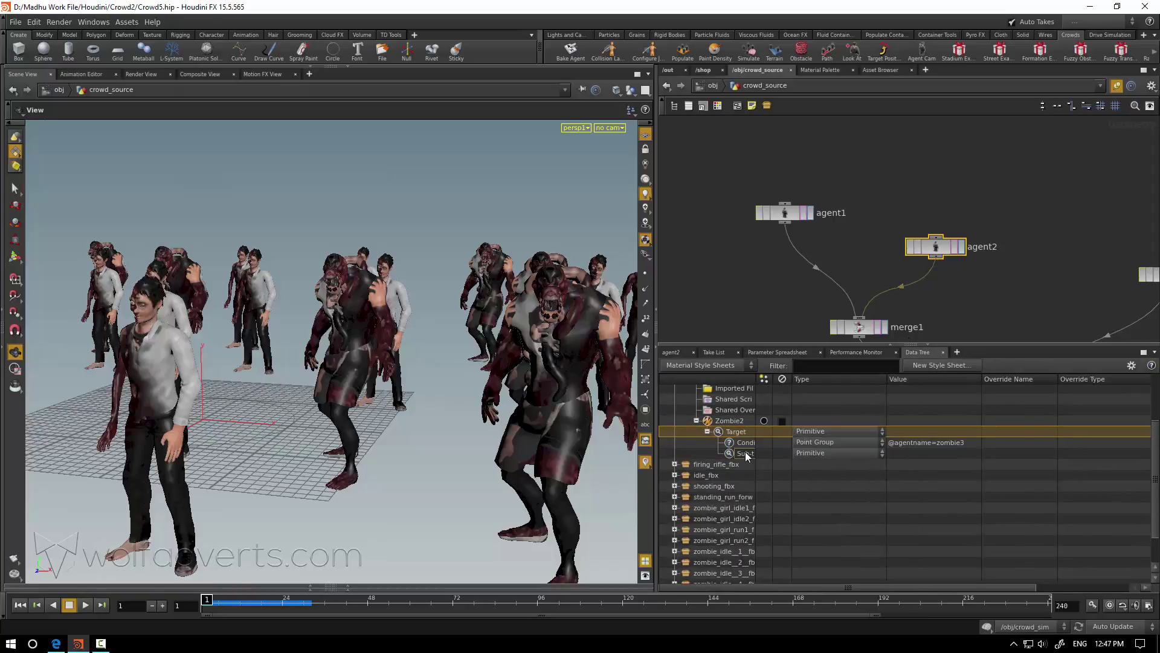
click(830, 453)
click(849, 494)
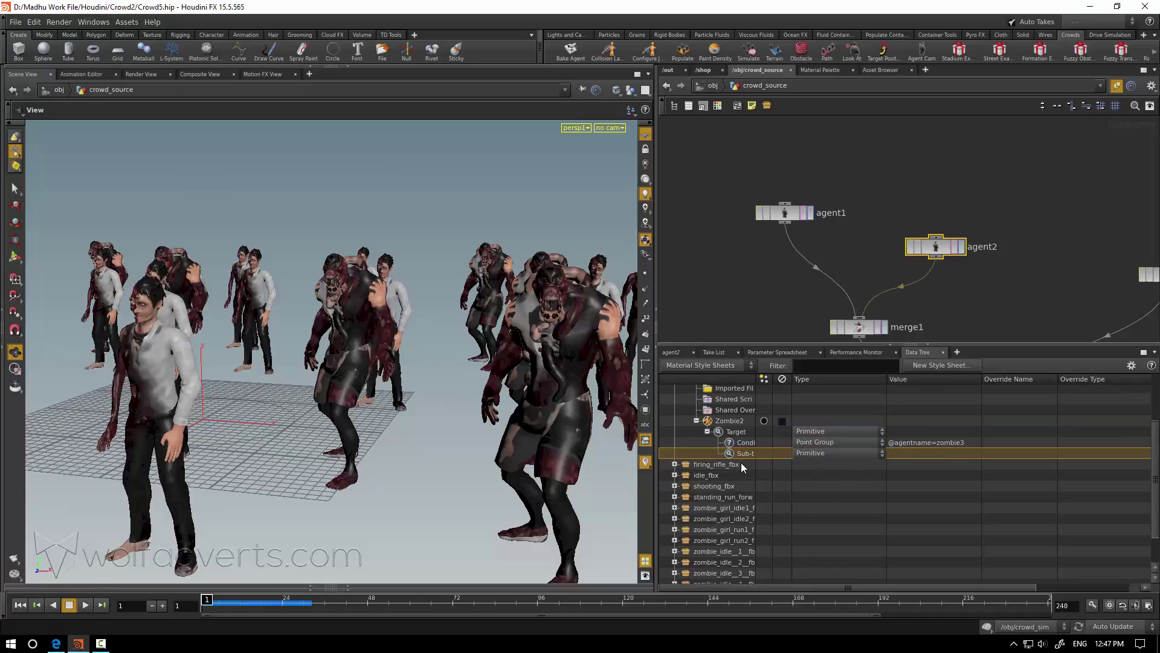
Give the sub-target an Agent Shape condition of *, then return to /obj.
right_click(745, 454)
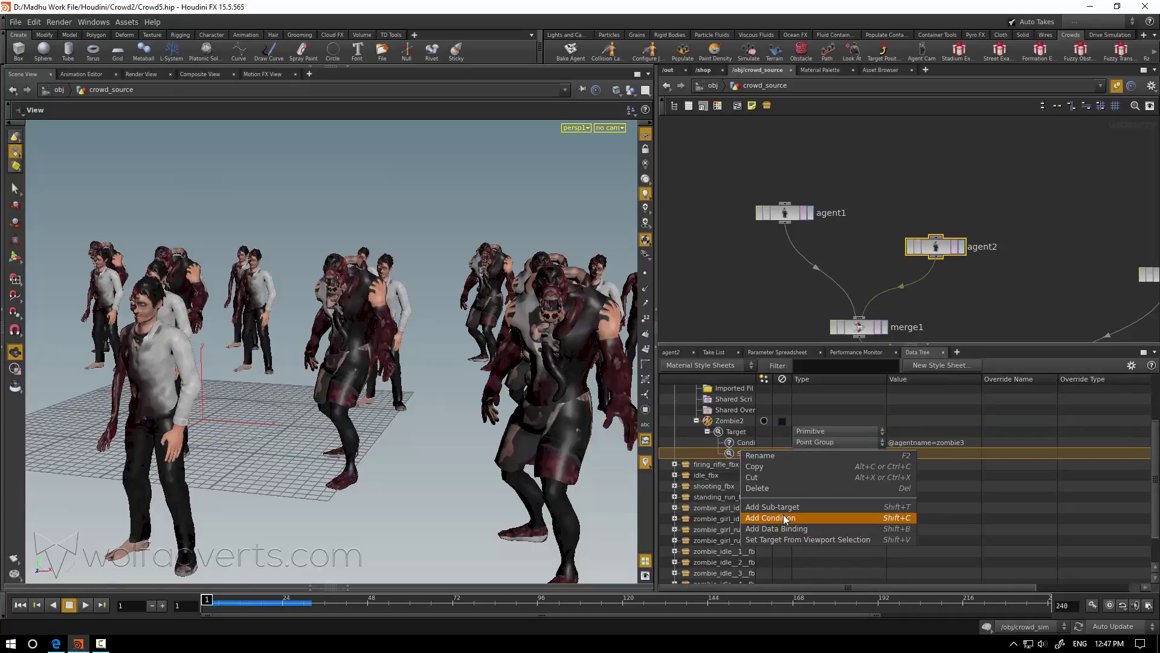
click(780, 516)
click(848, 457)
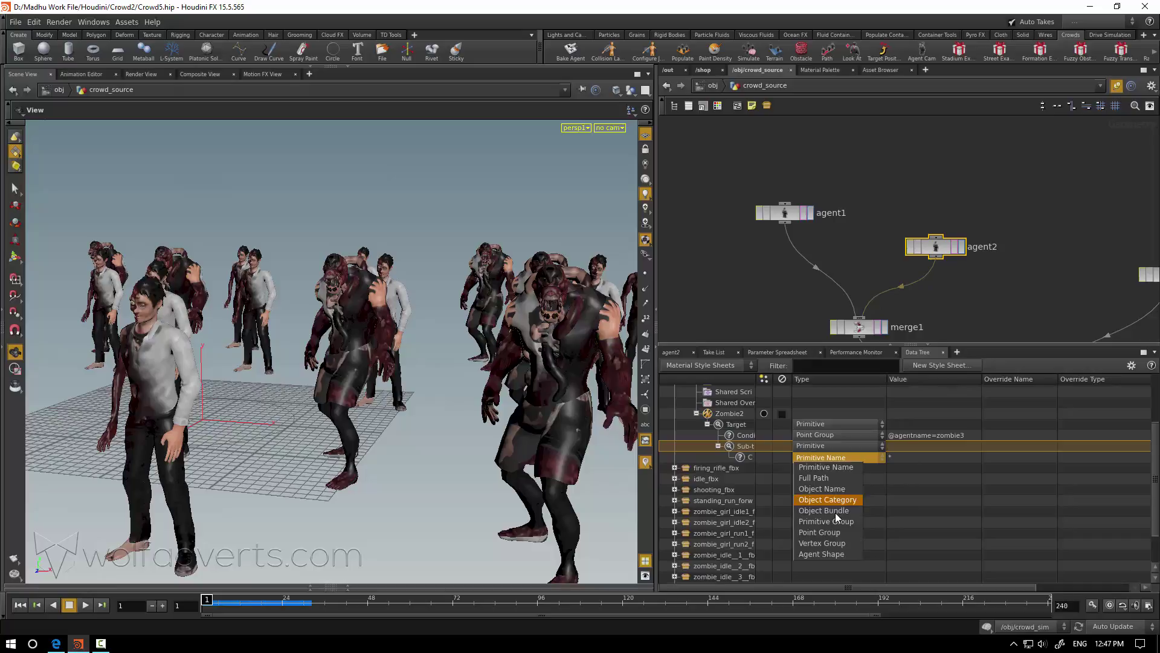
click(810, 553)
double_click(907, 457)
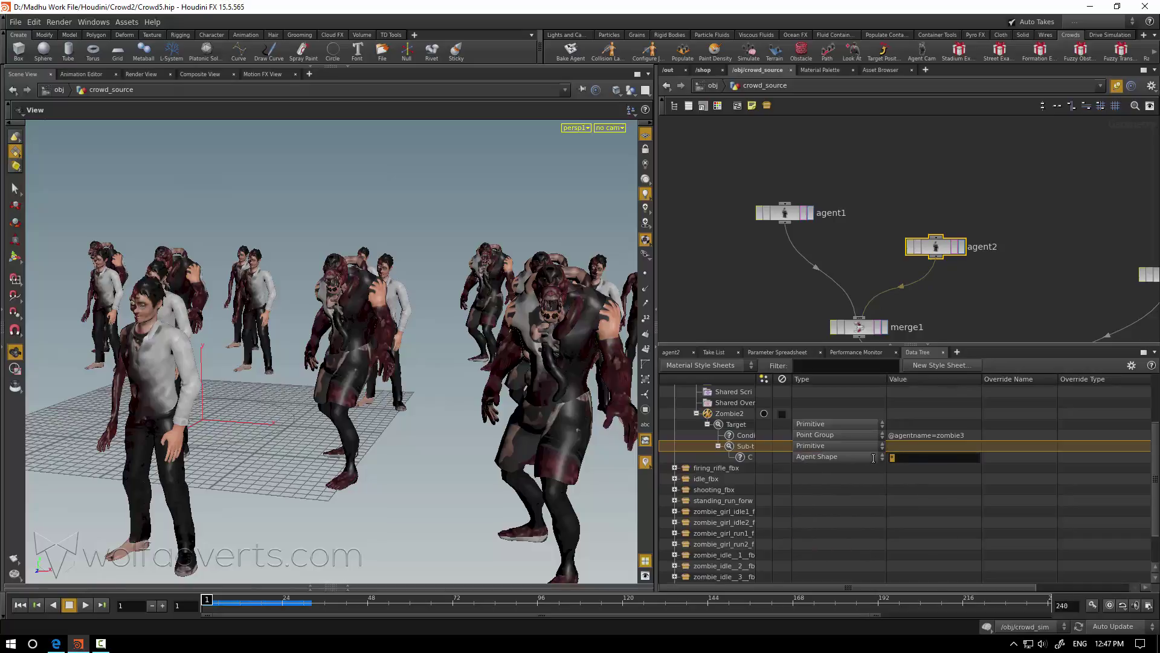
key(Return)
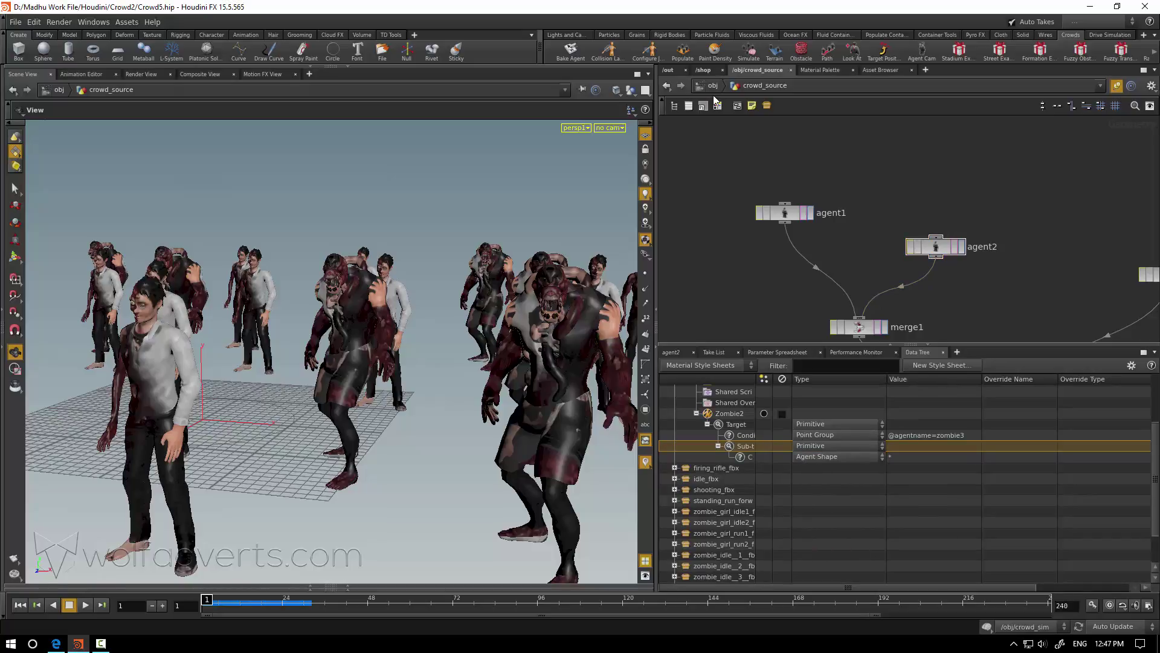
click(713, 86)
scroll(806, 237, up, 3)
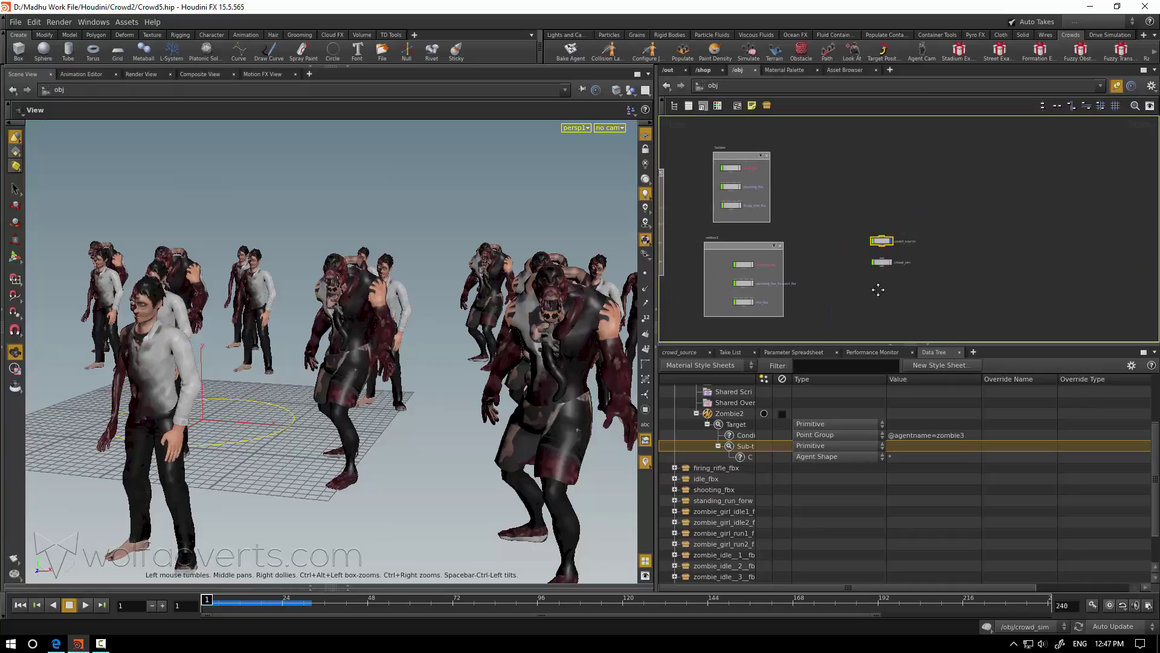
middle_drag(887, 216, 920, 173)
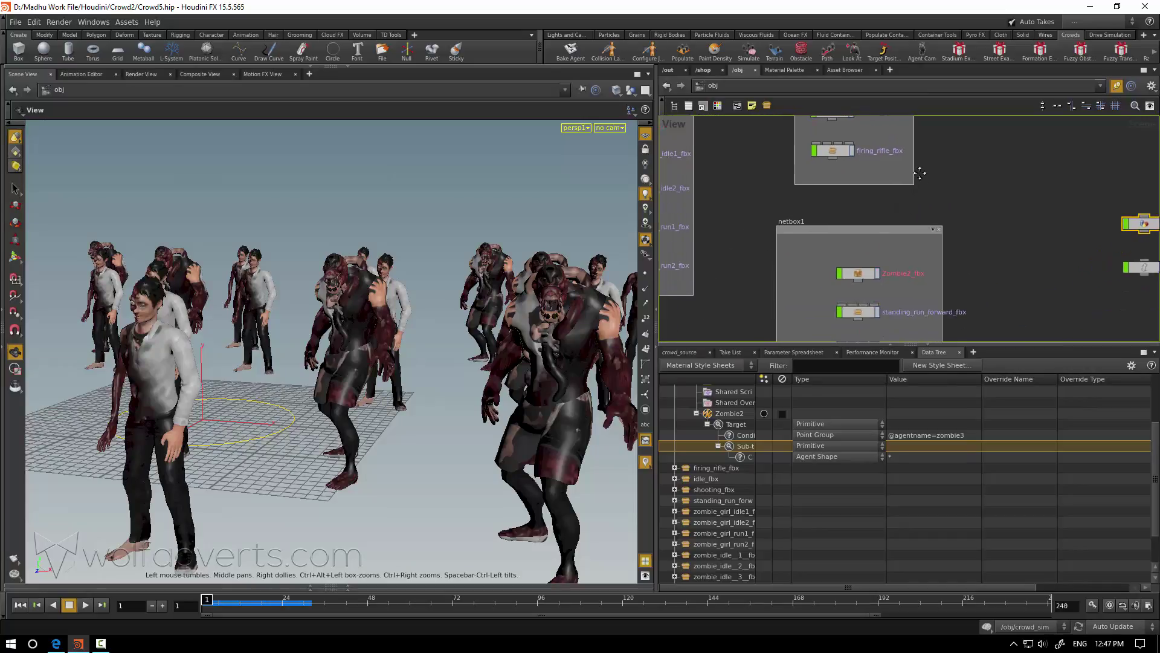
click(862, 278)
double_click(860, 275)
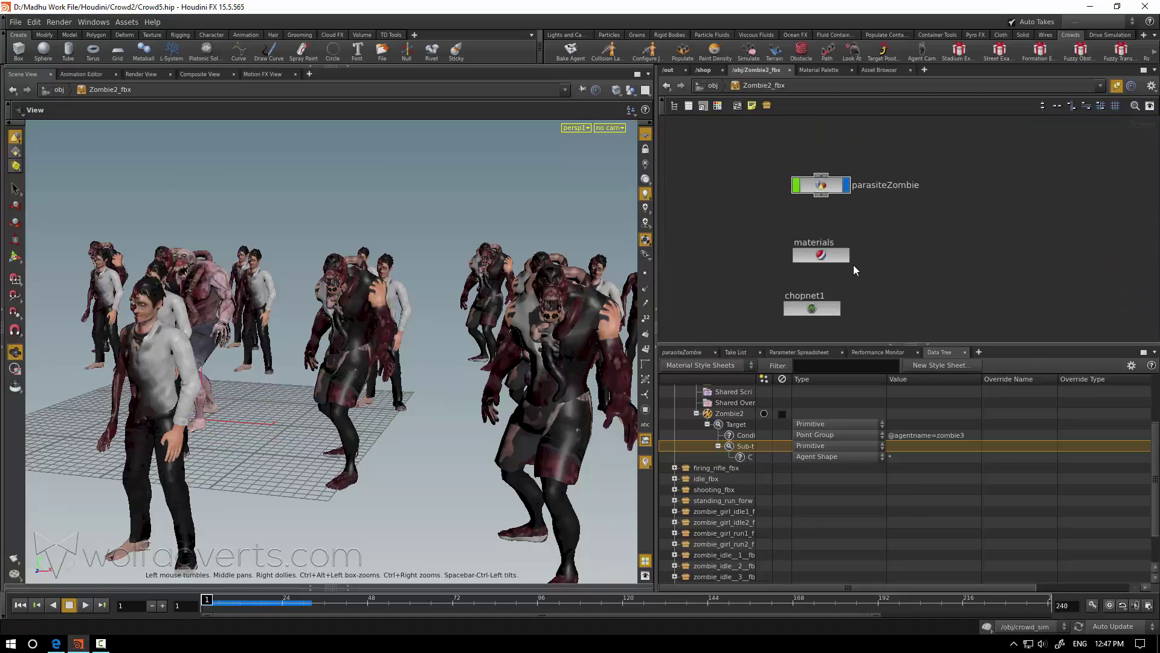
scroll(810, 236, up, 3)
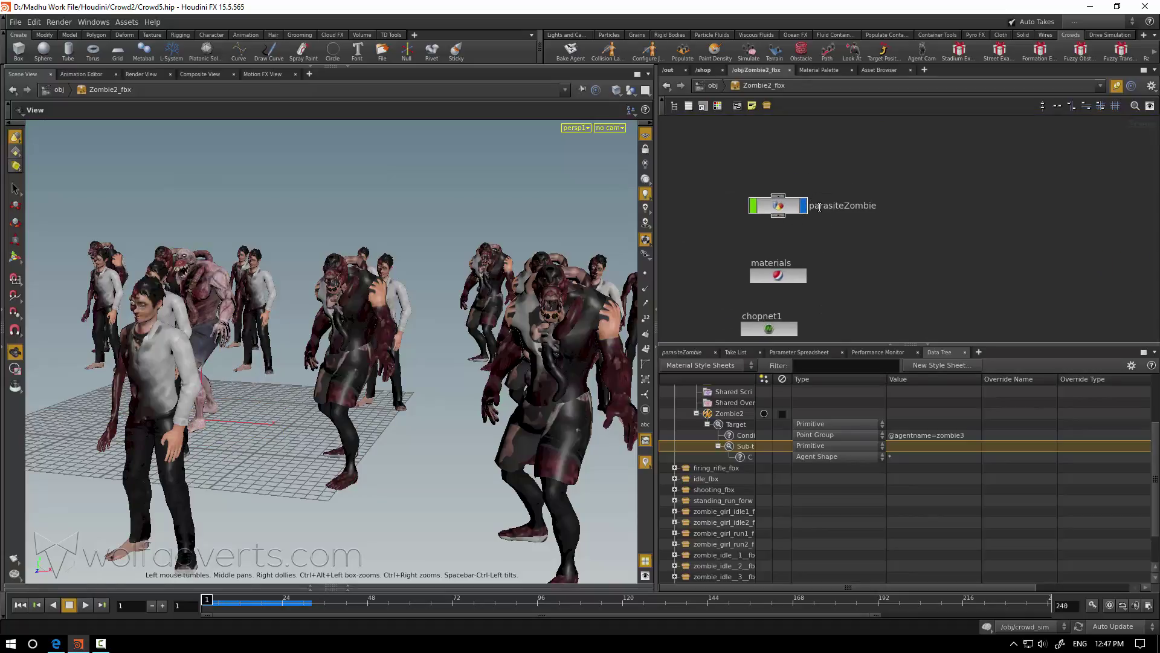
double_click(820, 206)
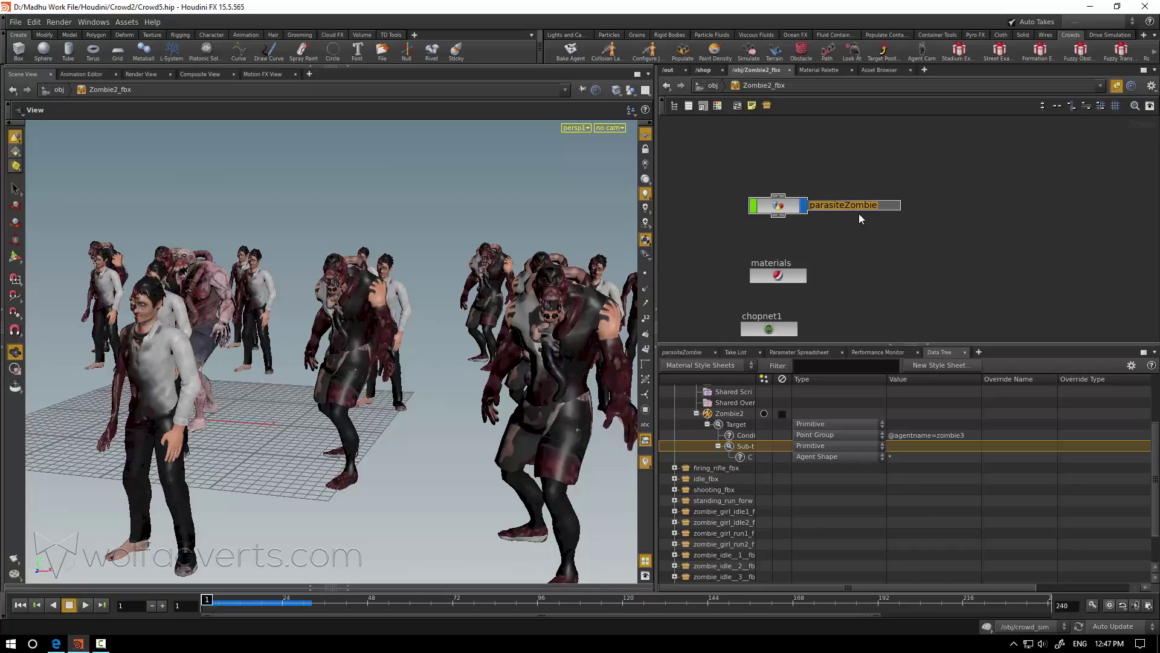
key(Return)
click(713, 86)
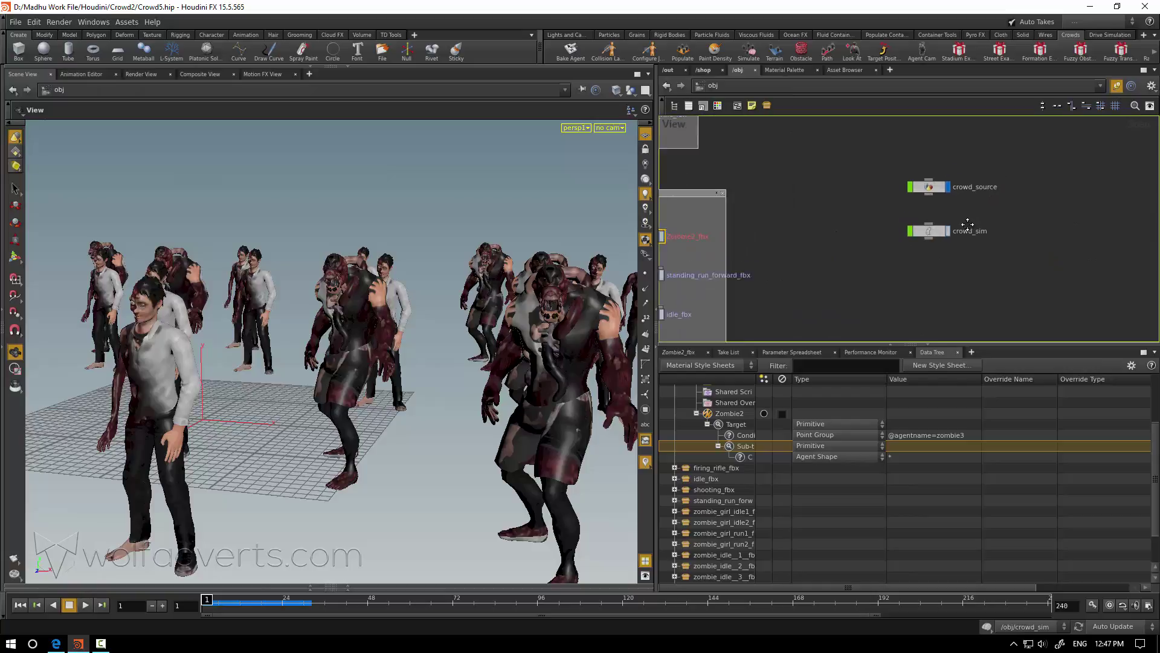
Set the Agent Shape condition value to default.parasiteZombie.
double_click(891, 457)
text(de)
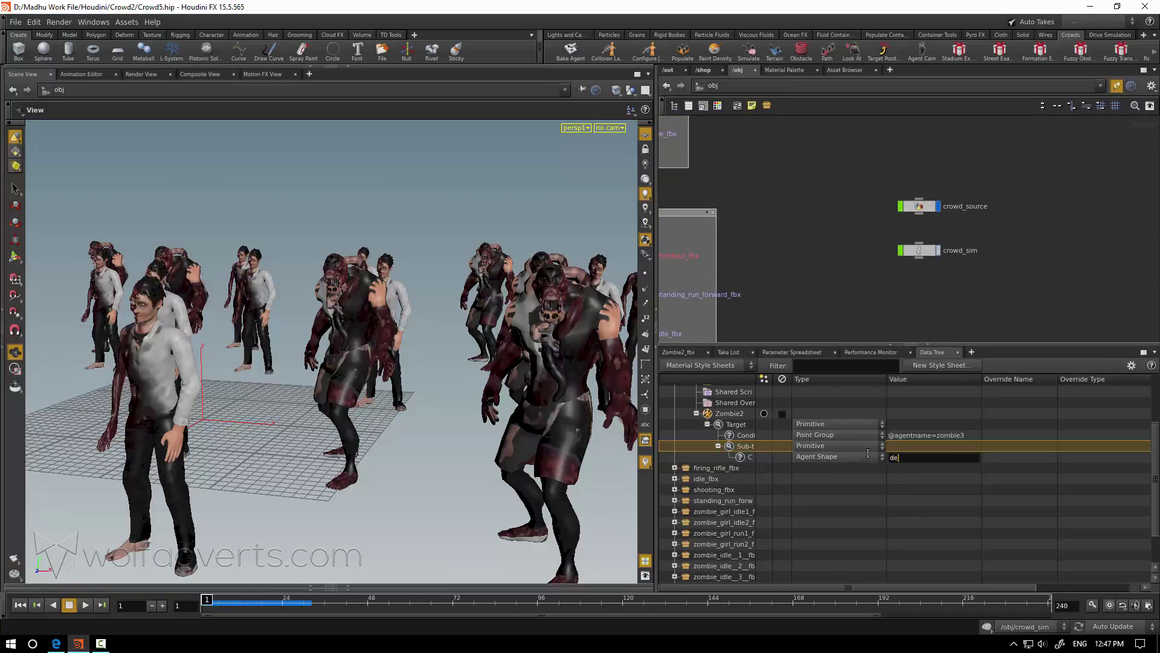
text(fault.)
text(parasiteZombie)
key(Return)
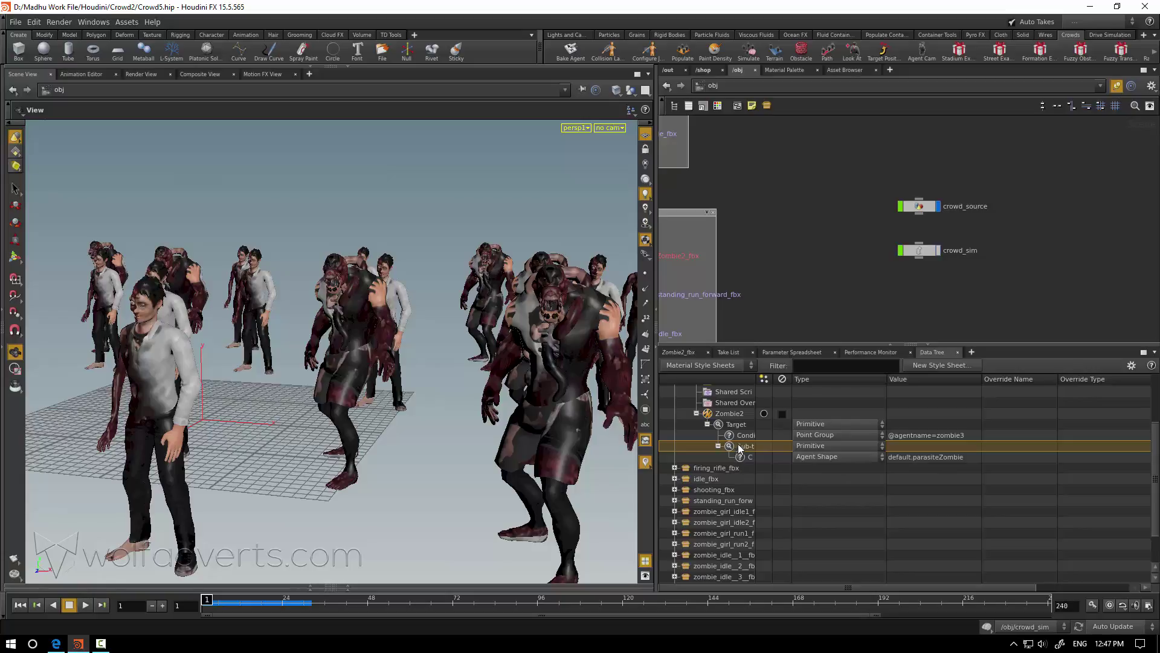
Add another Primitive sub-target beneath the existing sub-target.
right_click(735, 424)
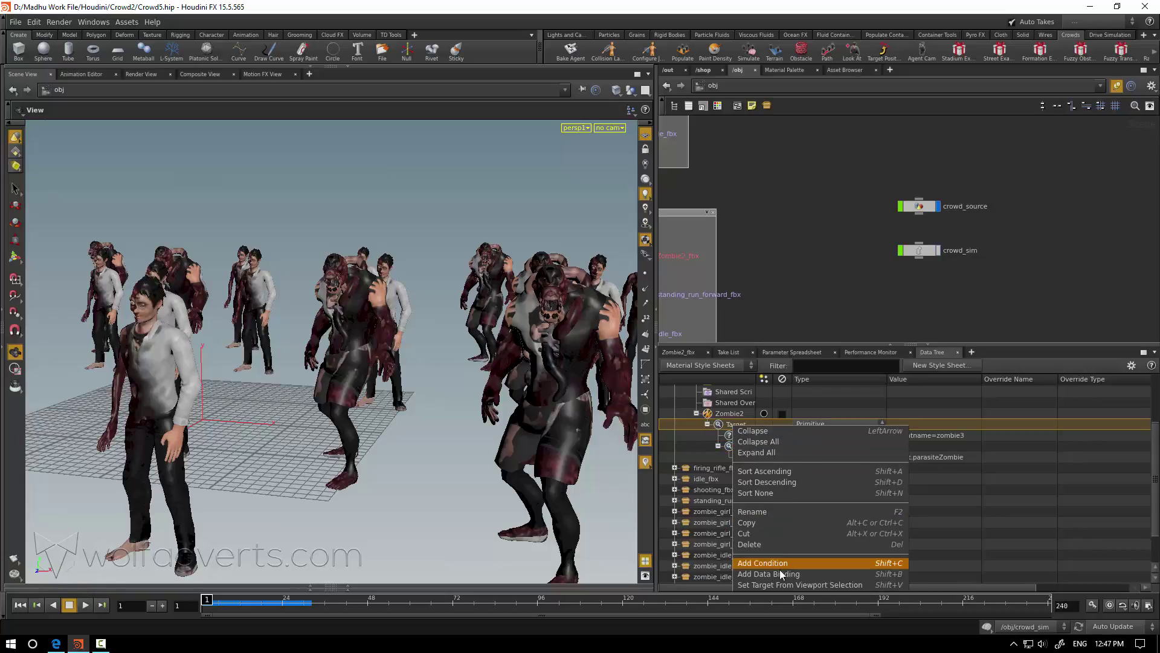
click(966, 543)
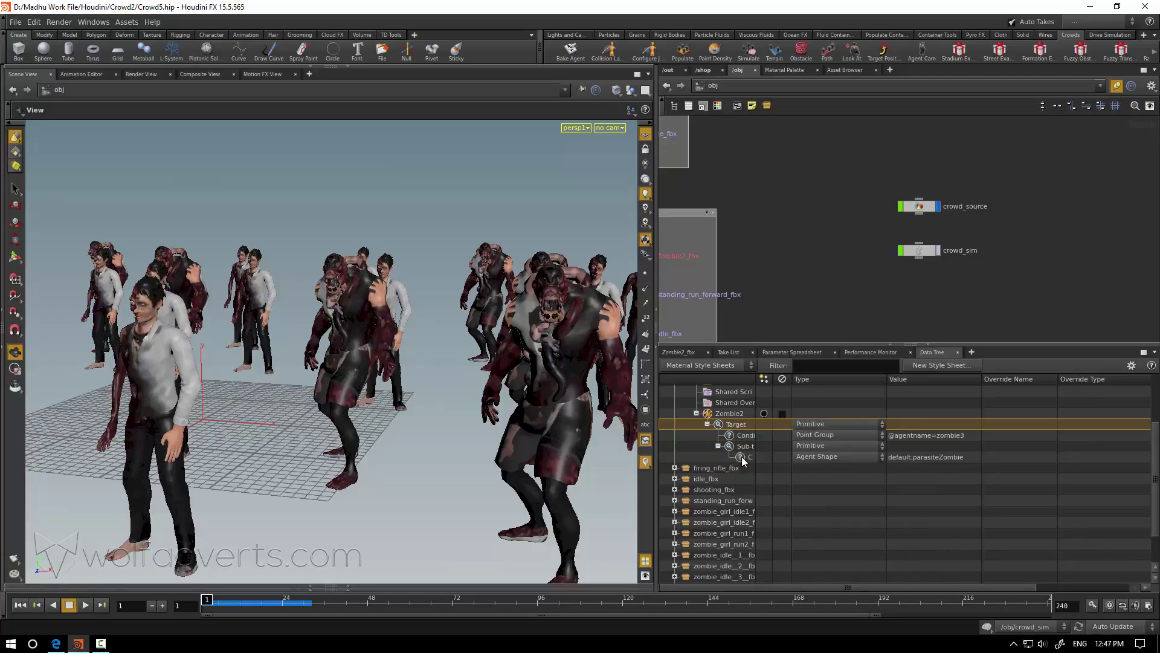
right_click(742, 448)
click(771, 587)
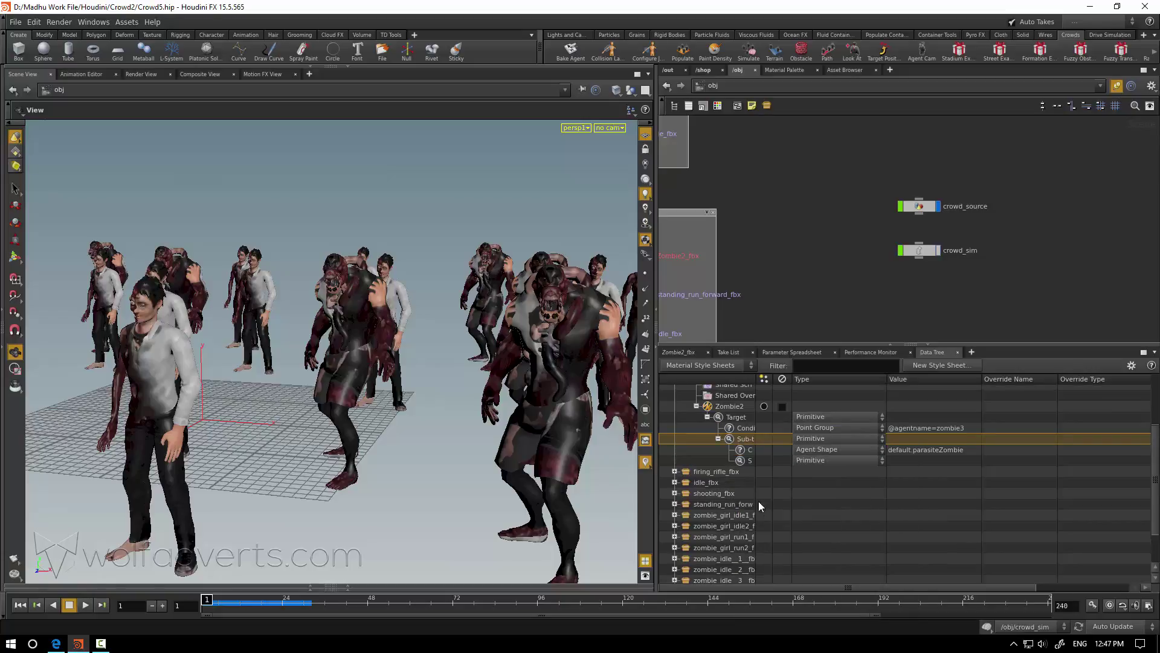
Add a Set Material override to the Zombie2 style.
right_click(730, 406)
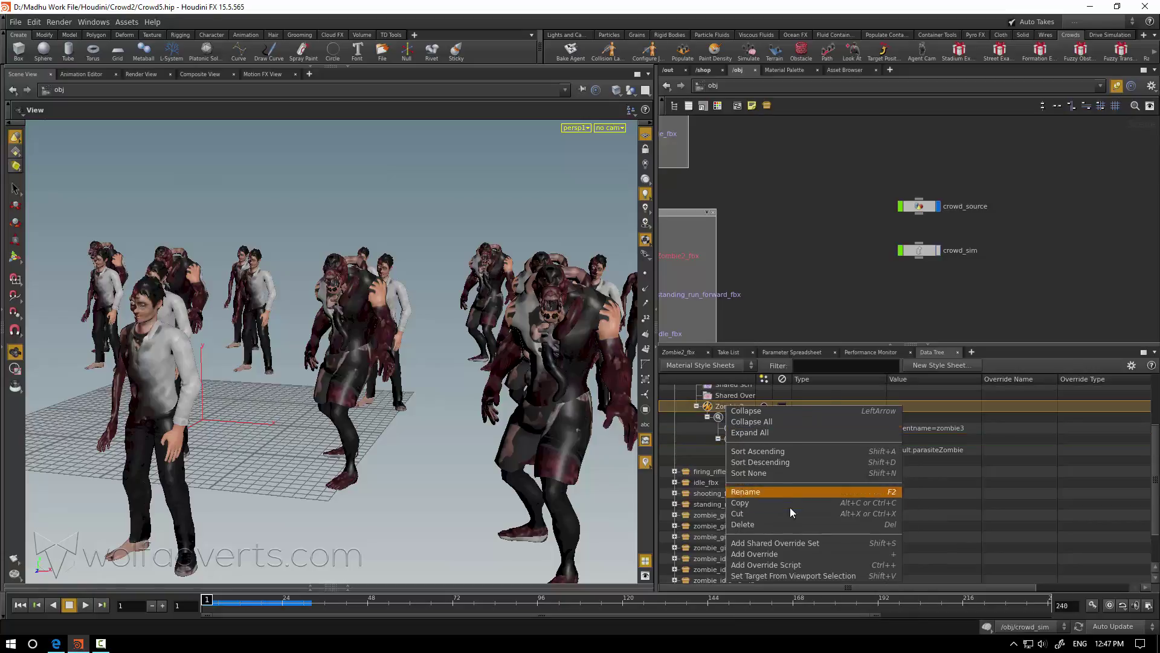
click(777, 535)
click(849, 466)
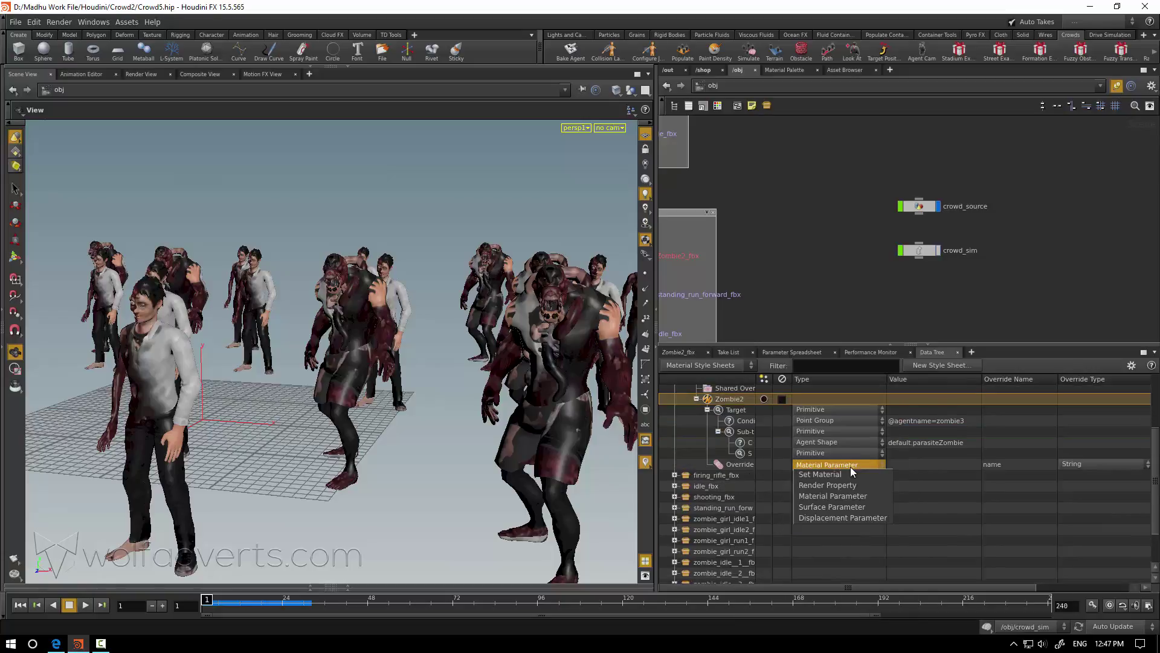
click(839, 475)
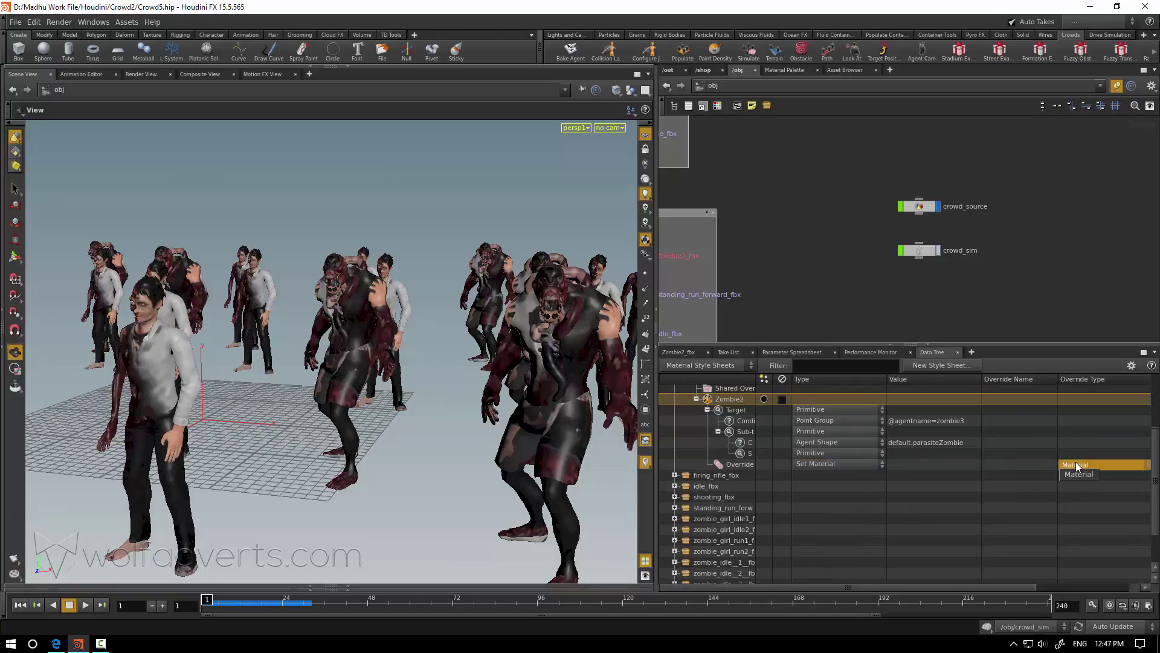
drag(658, 423, 455, 417)
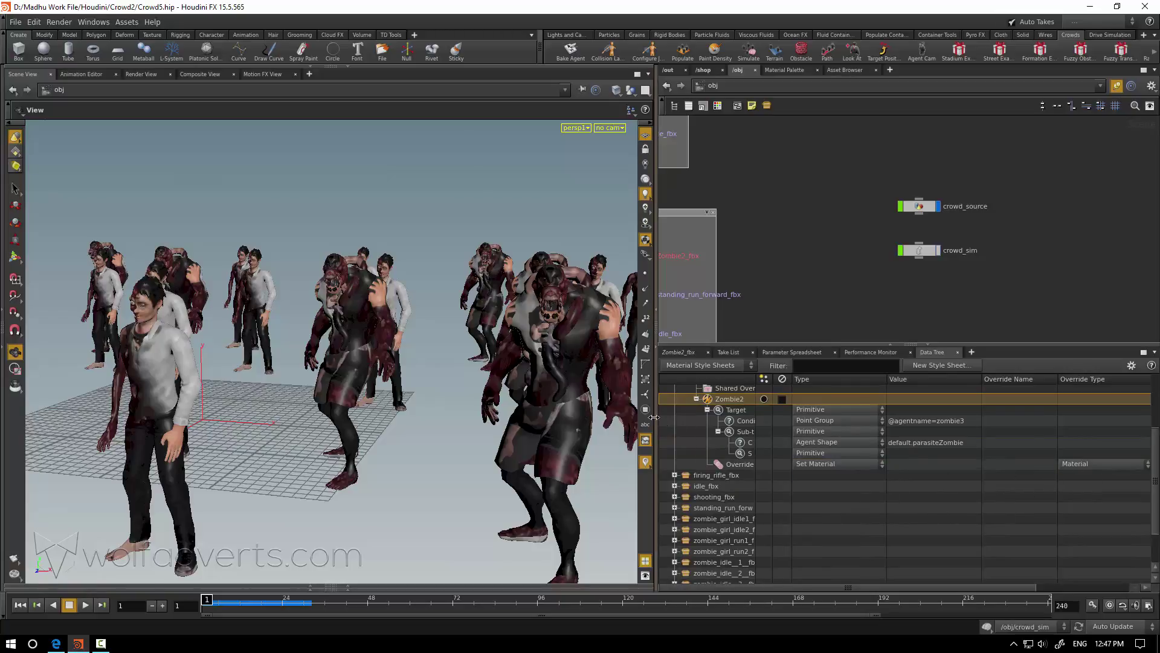
Point the override at the zombie3 material in /obj/Zombie2_fbx/materials.
click(1096, 470)
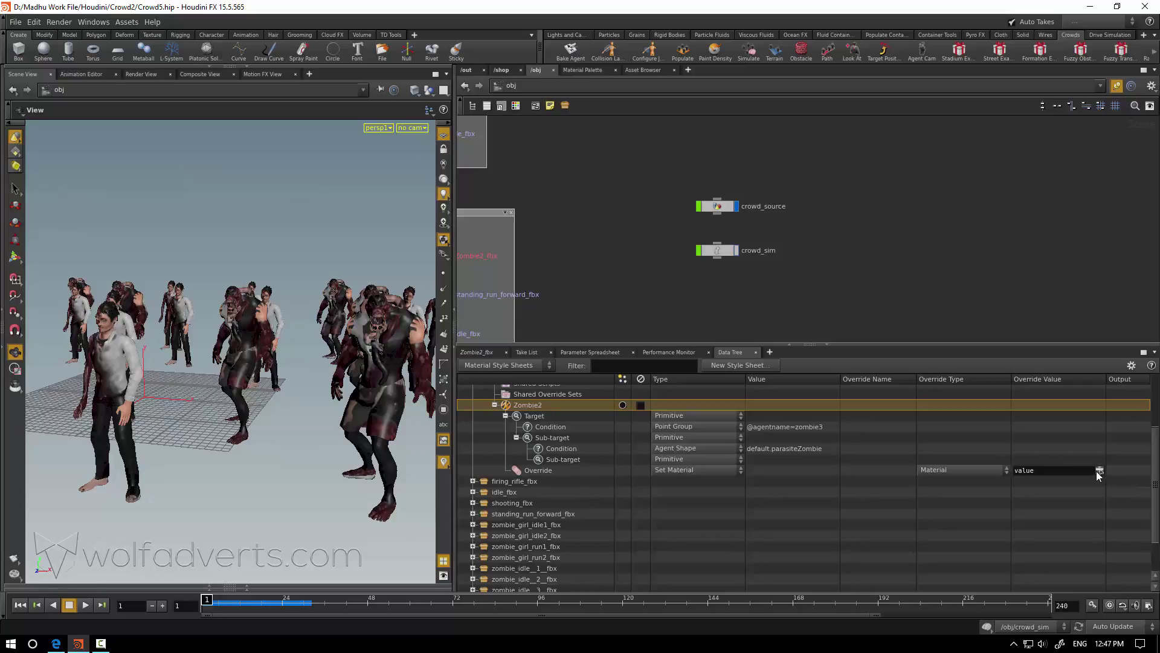
click(976, 231)
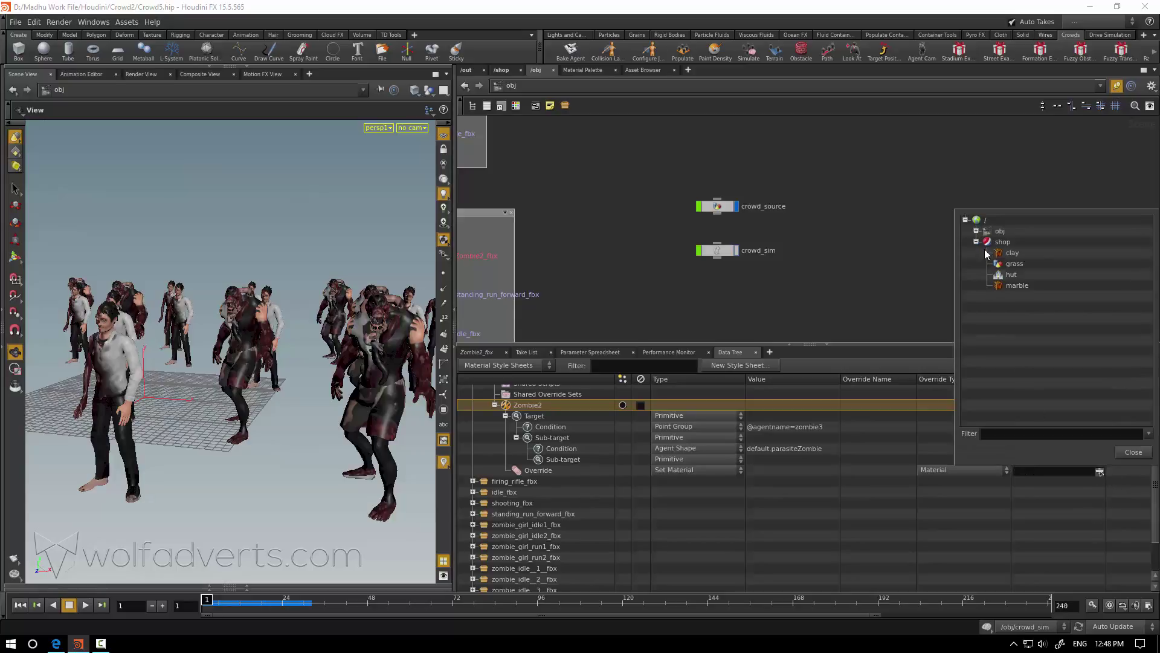
click(976, 230)
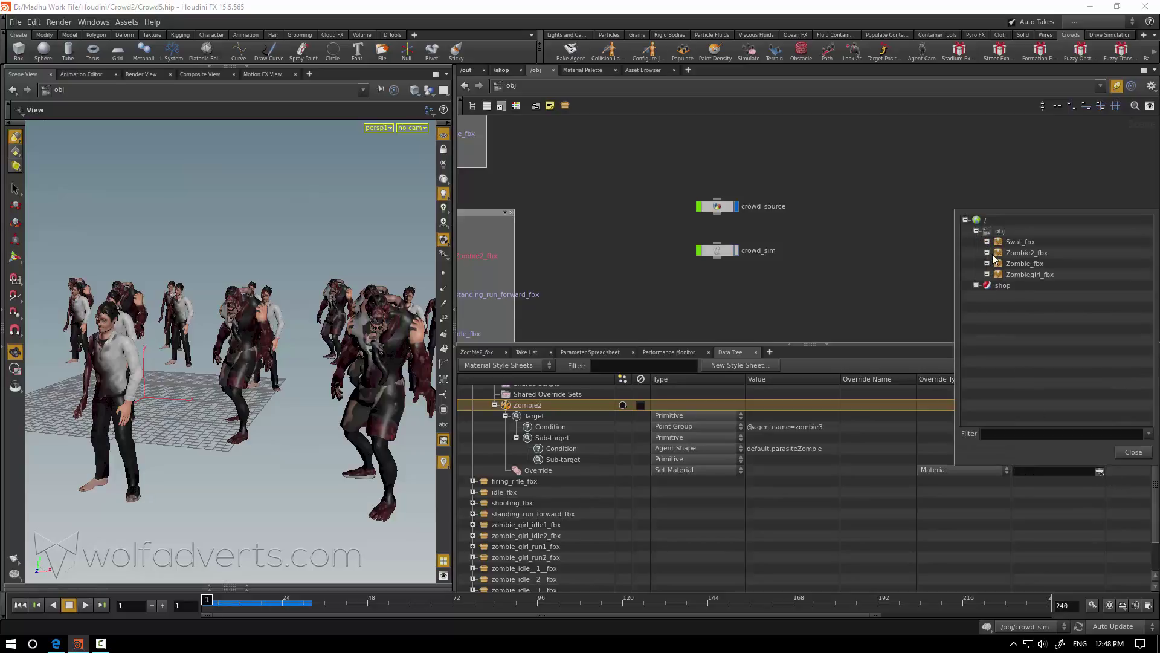
click(987, 252)
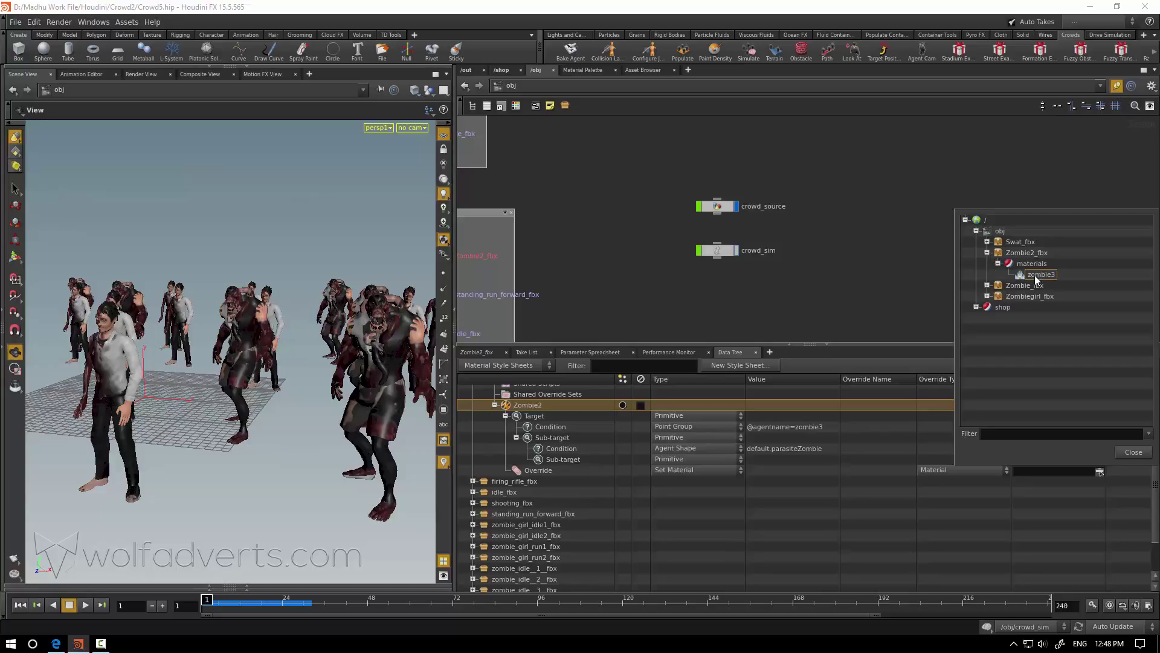
click(1035, 275)
click(1115, 452)
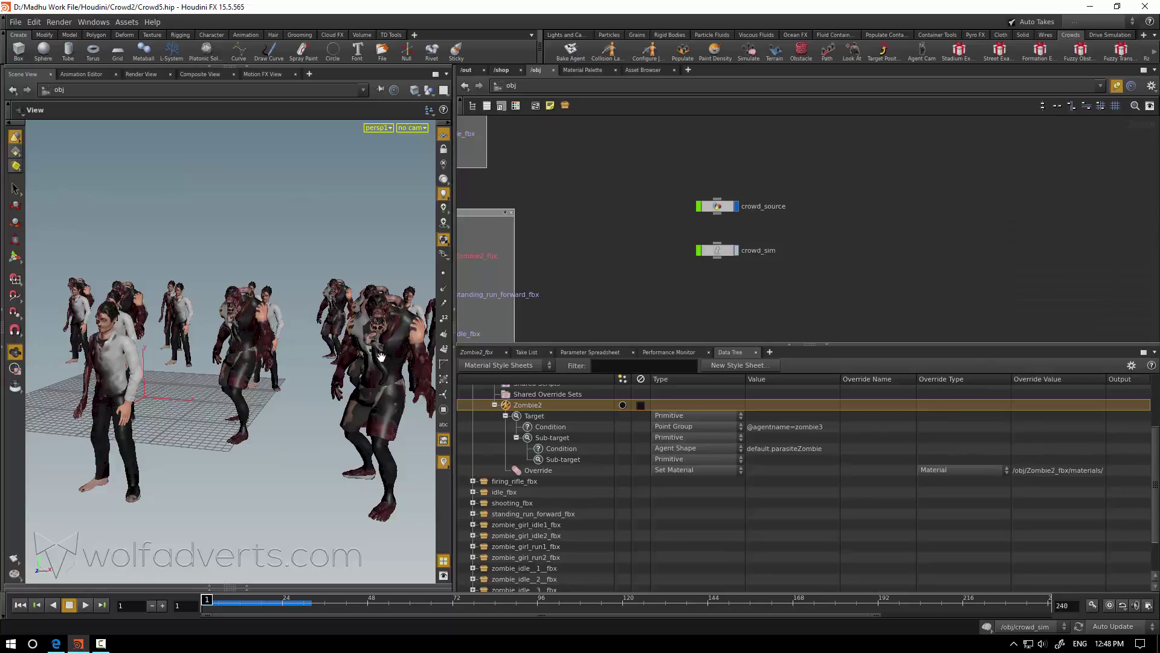
drag(370, 356, 286, 358)
scroll(287, 359, up, 3)
scroll(278, 360, up, 4)
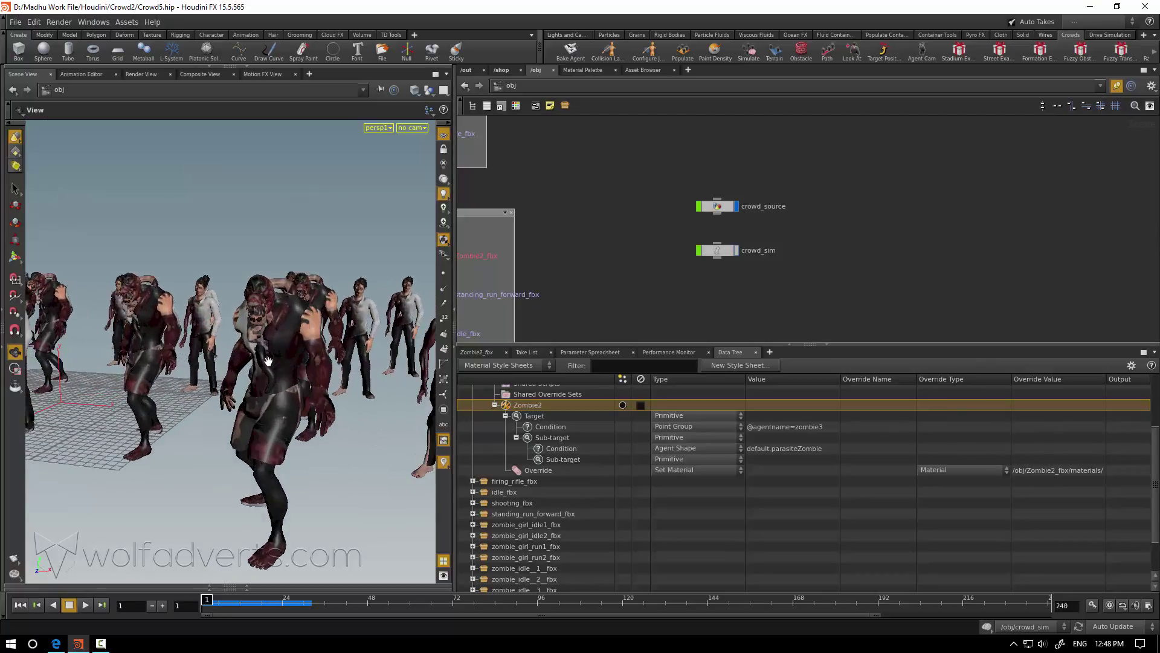
click(16, 368)
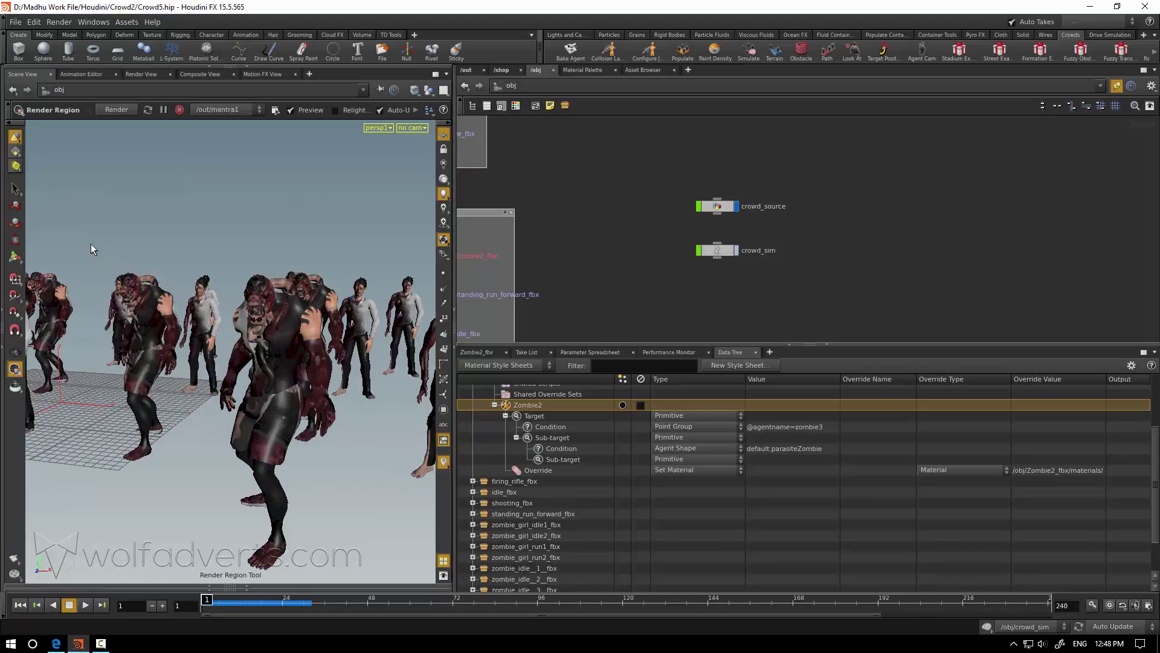
Drag a render region over the zombie crowd to preview the textured agents.
mouse_move(91, 244)
mouse_down()
mouse_move(376, 411)
mouse_move(406, 475)
mouse_up()
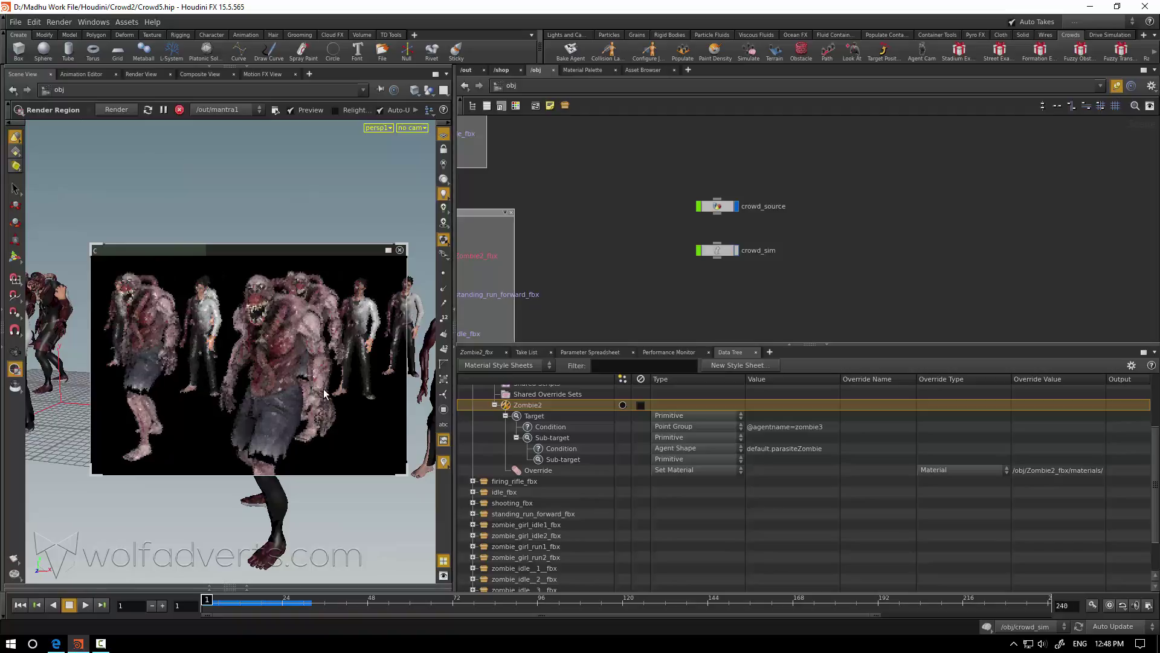
Replace the region preview with a full Mantra render of the crowd through Scene View 2.
click(399, 250)
click(148, 74)
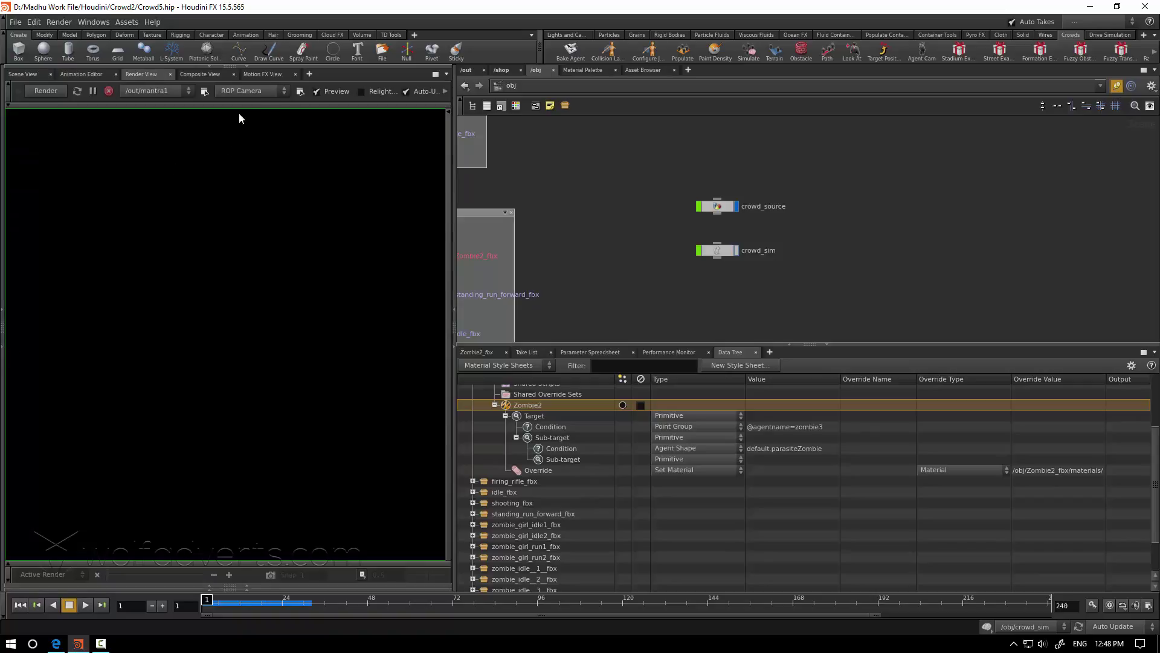
click(259, 90)
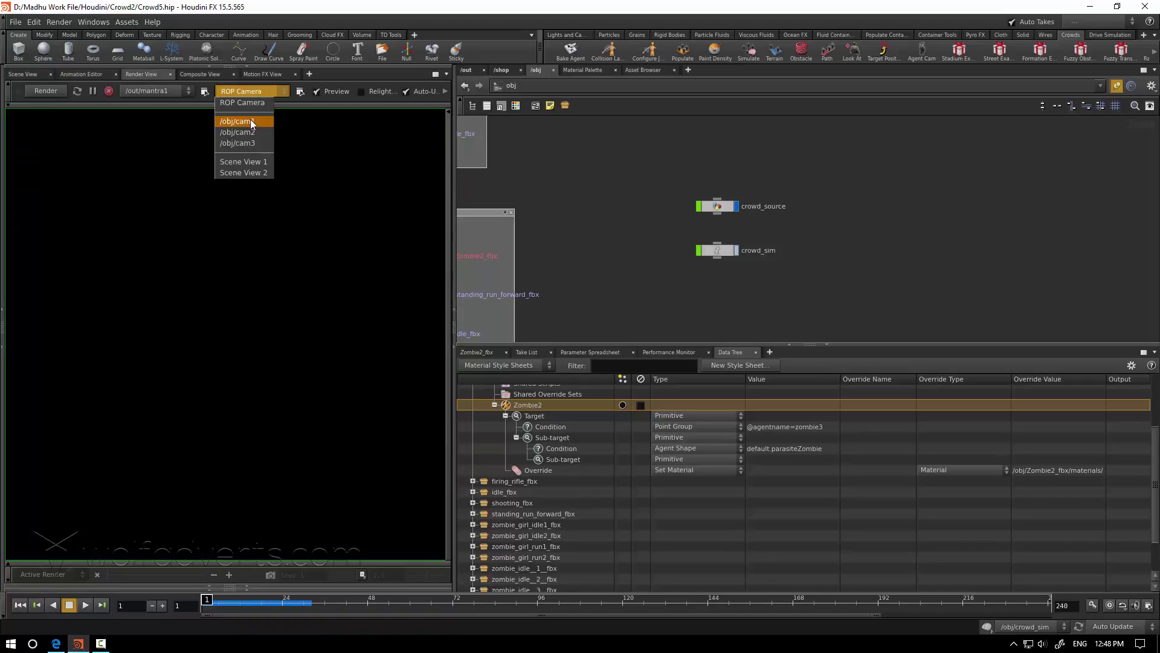
click(252, 174)
click(50, 92)
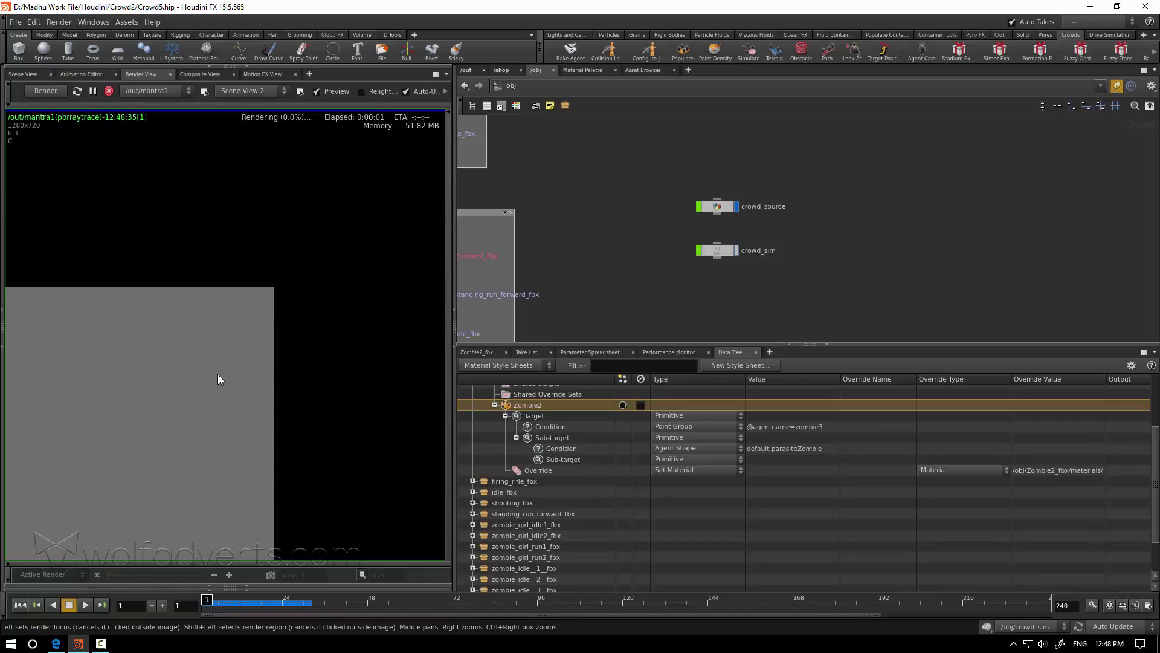
right_drag(324, 355, 288, 372)
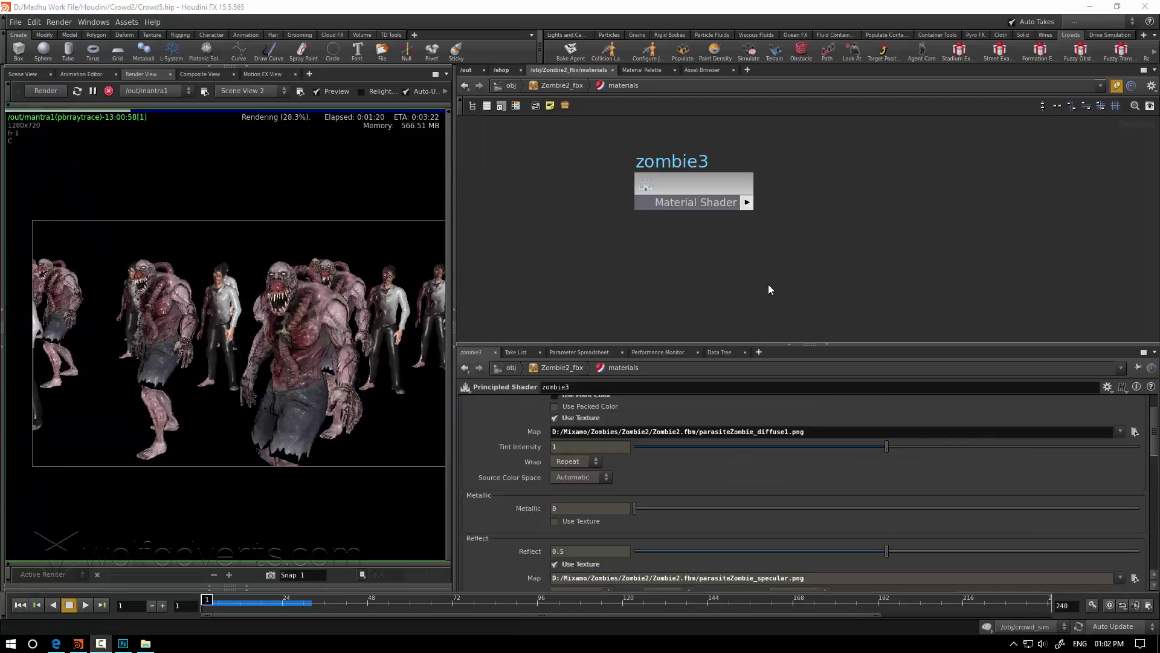
Stop the render, delete Zombie2's old material override and add an override script.
click(108, 91)
click(718, 351)
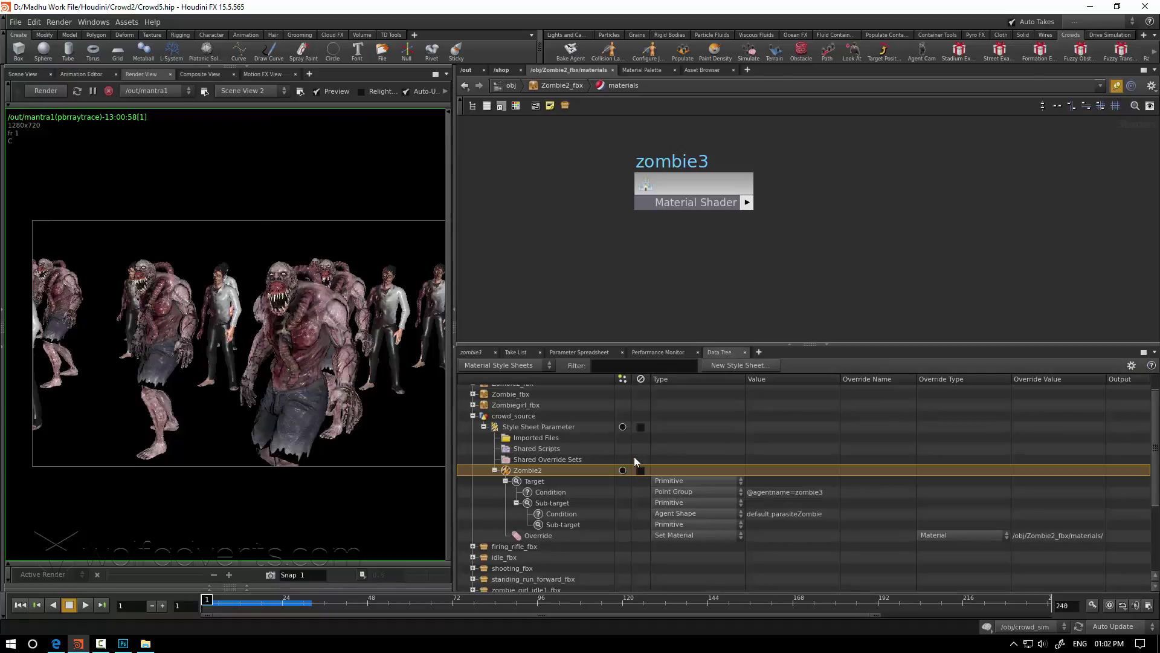
click(547, 536)
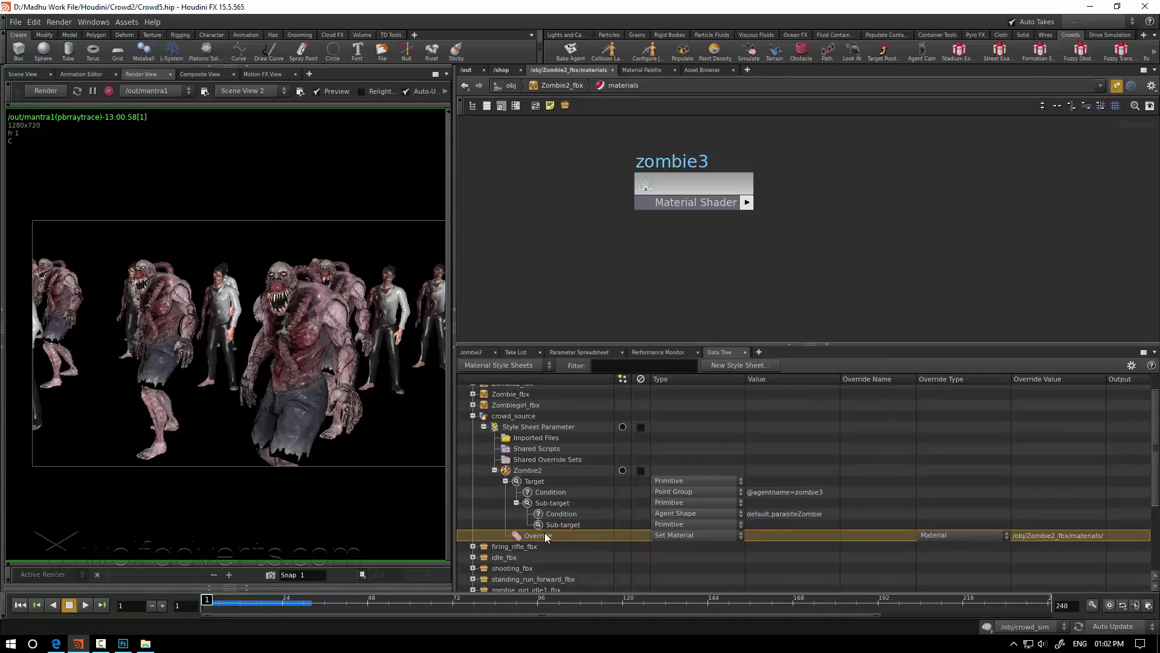
key(Delete)
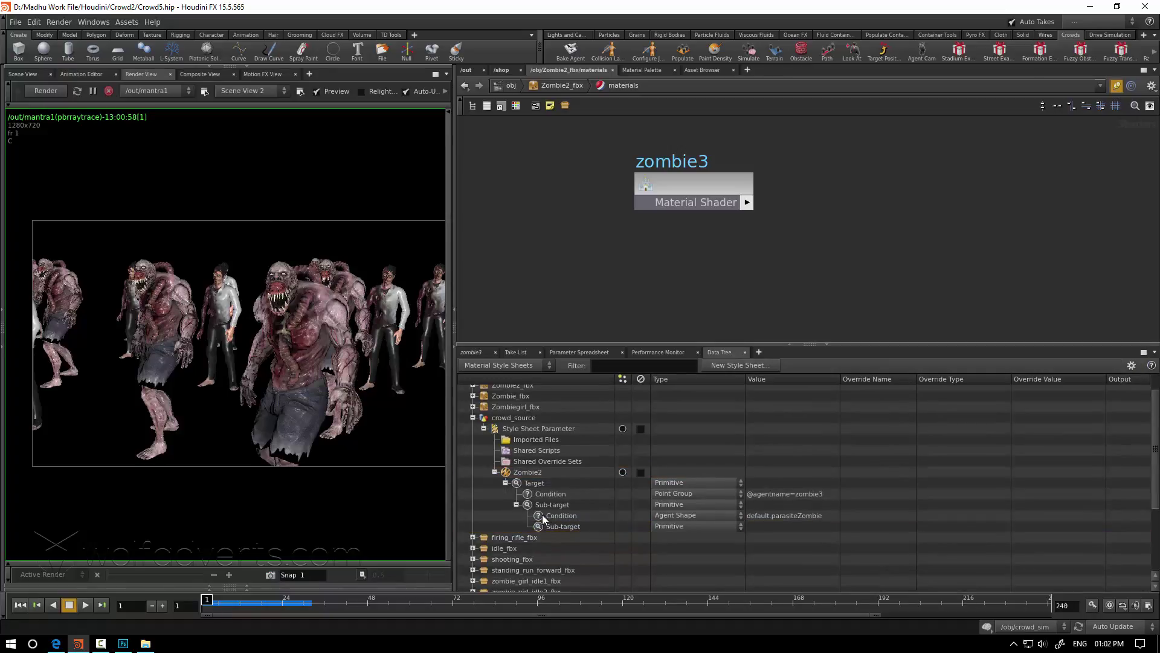
right_click(531, 473)
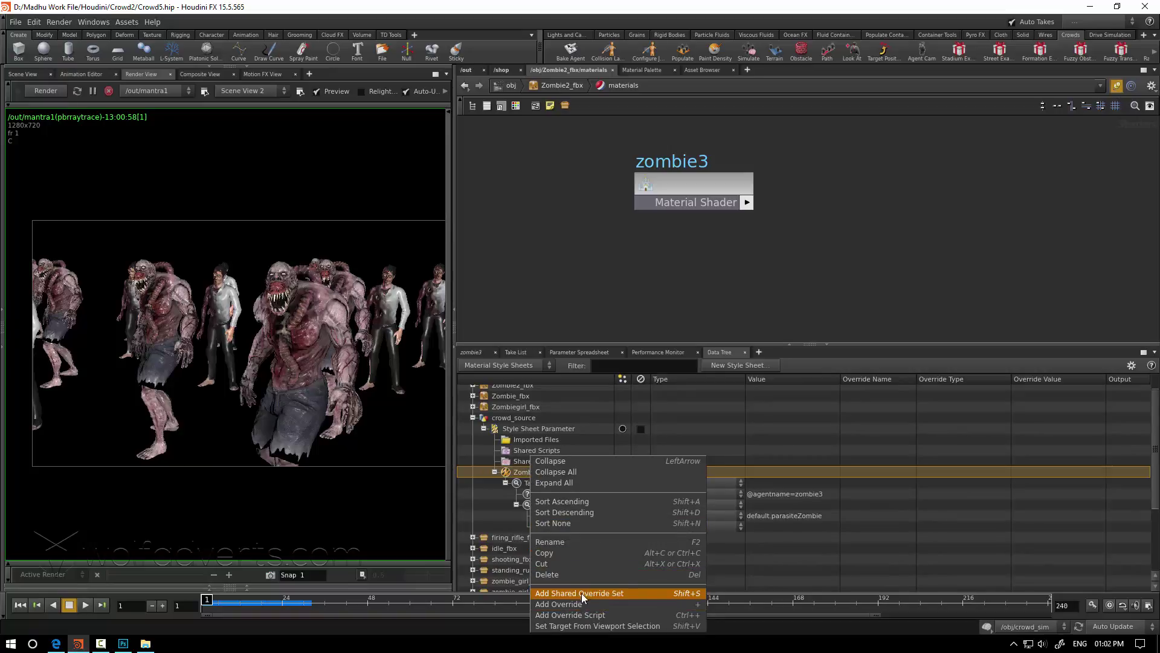
click(581, 615)
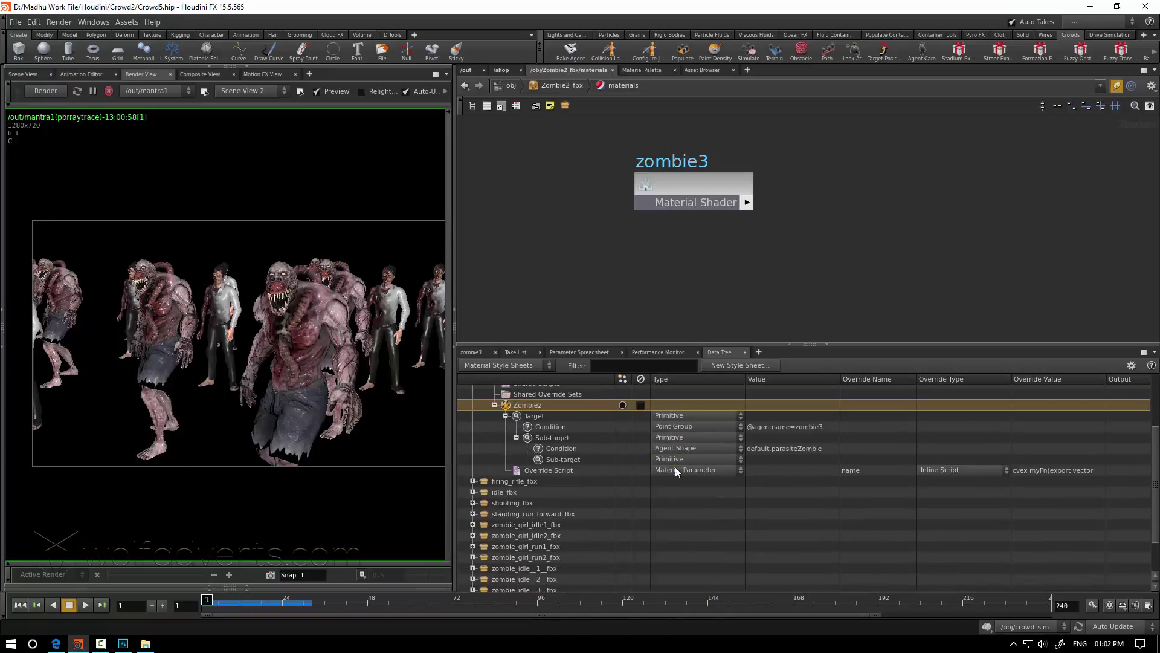
Target zombie3's basecolor_texture map parameter, with override type Script From SHOP.
double_click(901, 470)
click(909, 471)
scroll(941, 317, up, 5)
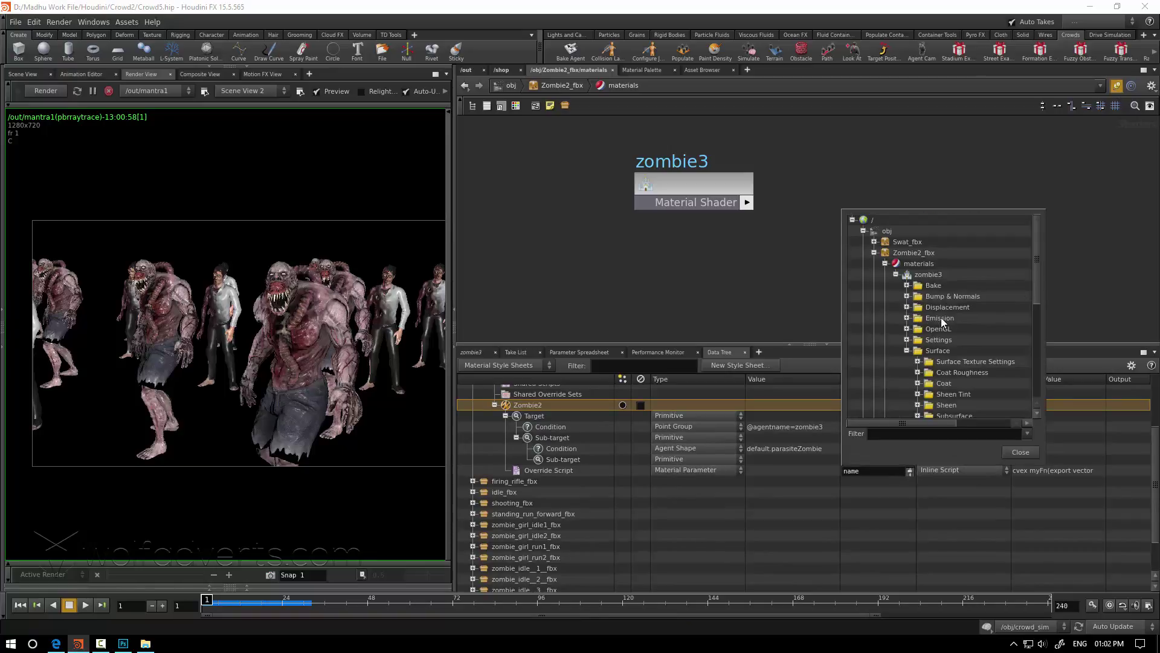
click(896, 274)
click(897, 274)
click(936, 350)
scroll(949, 341, down, 4)
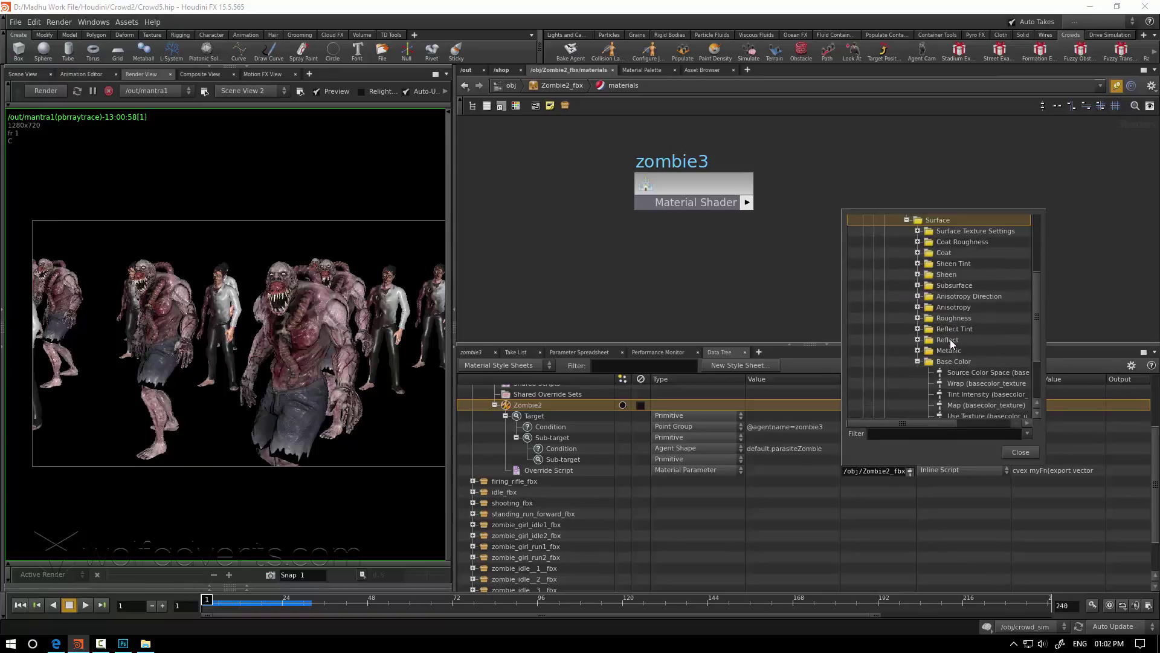
click(952, 362)
scroll(967, 351, down, 3)
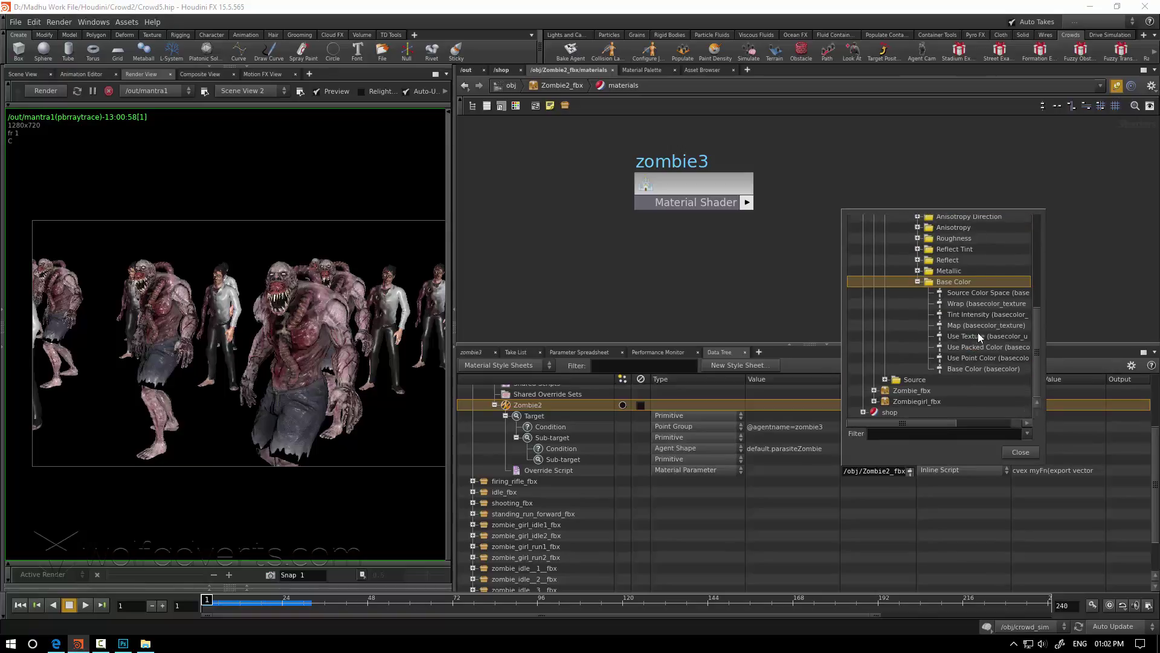
click(974, 326)
click(1020, 453)
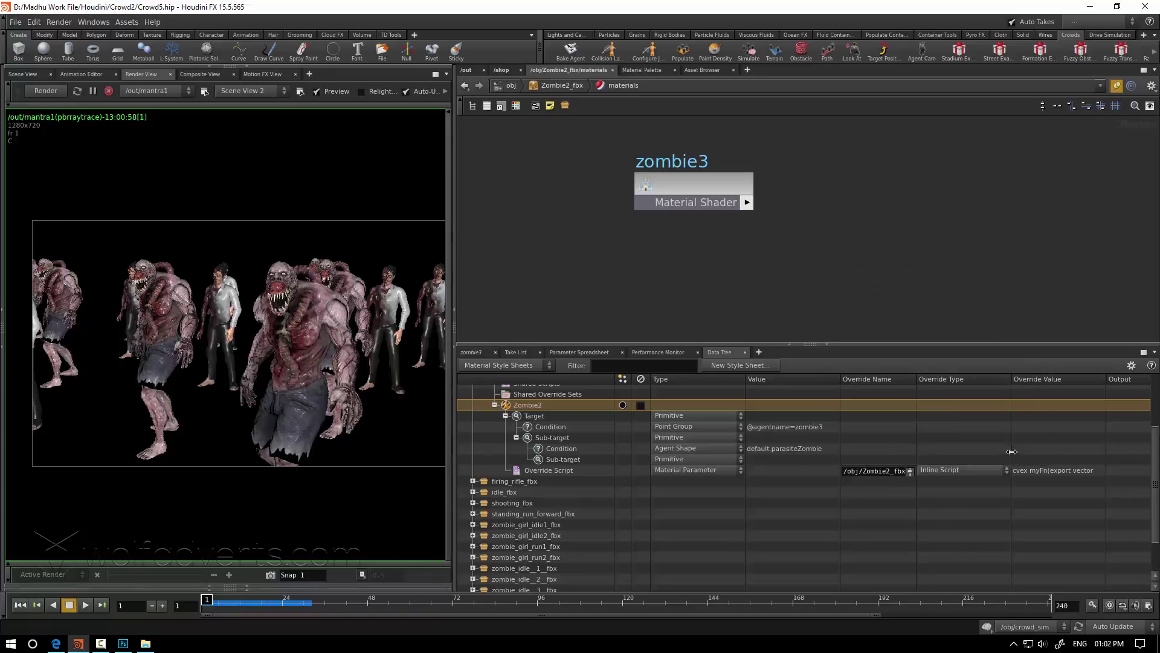
click(941, 470)
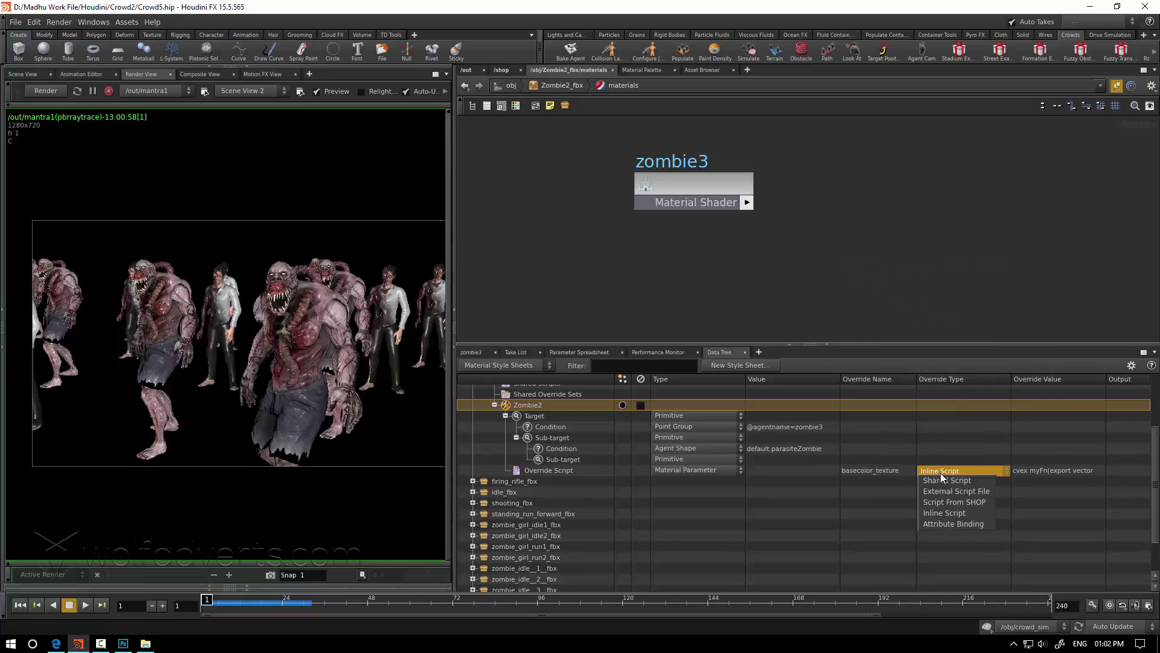
click(949, 504)
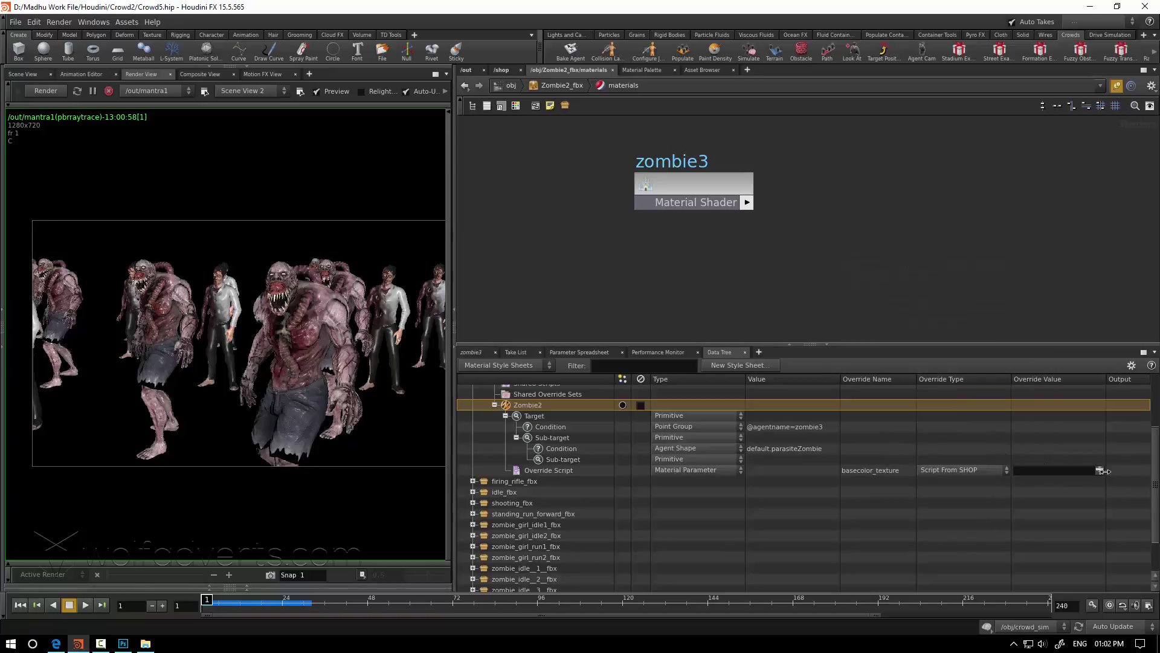
Create a CVEX shader builder, go inside it and add a Bind node.
key(Tab)
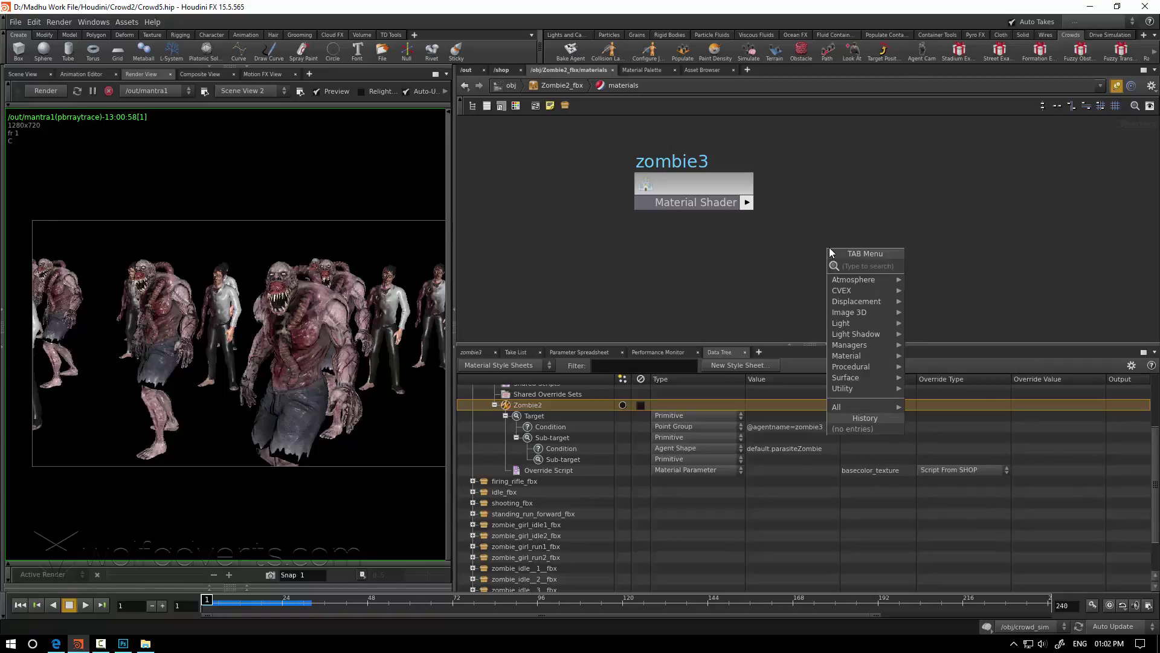
text(prin)
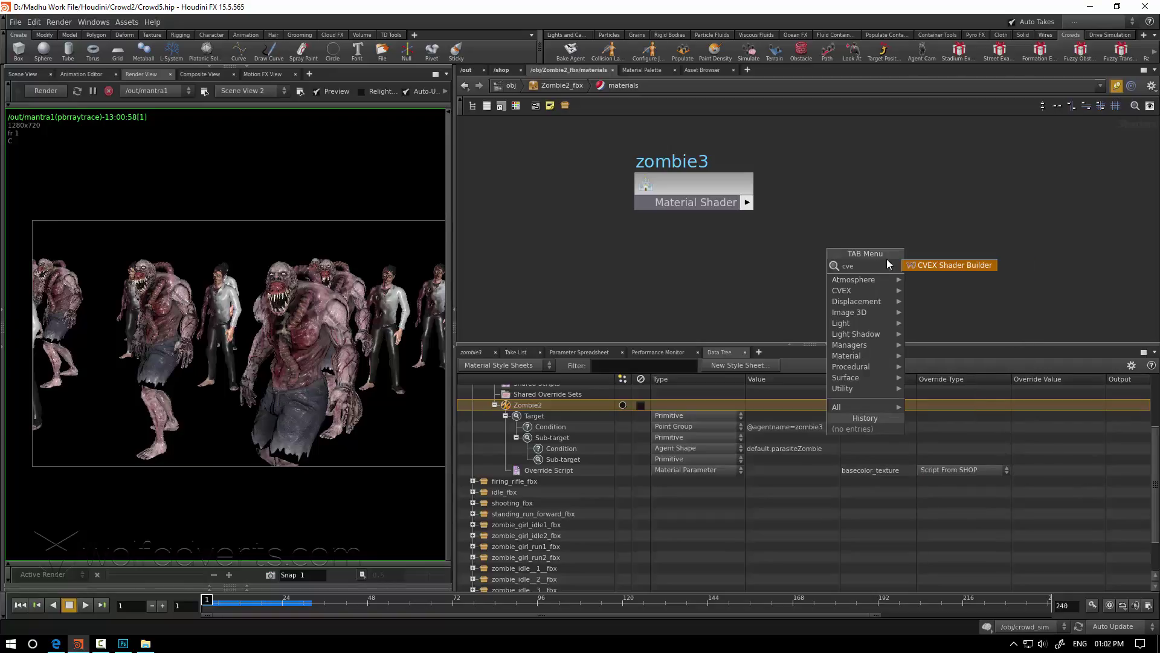
click(938, 267)
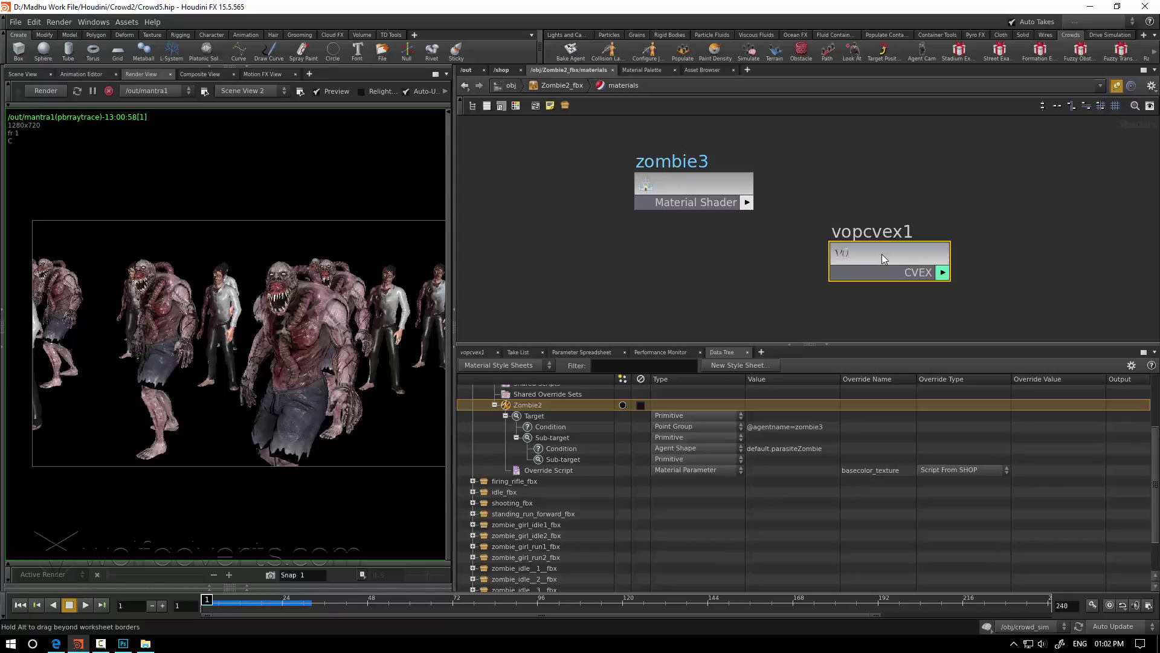
double_click(882, 253)
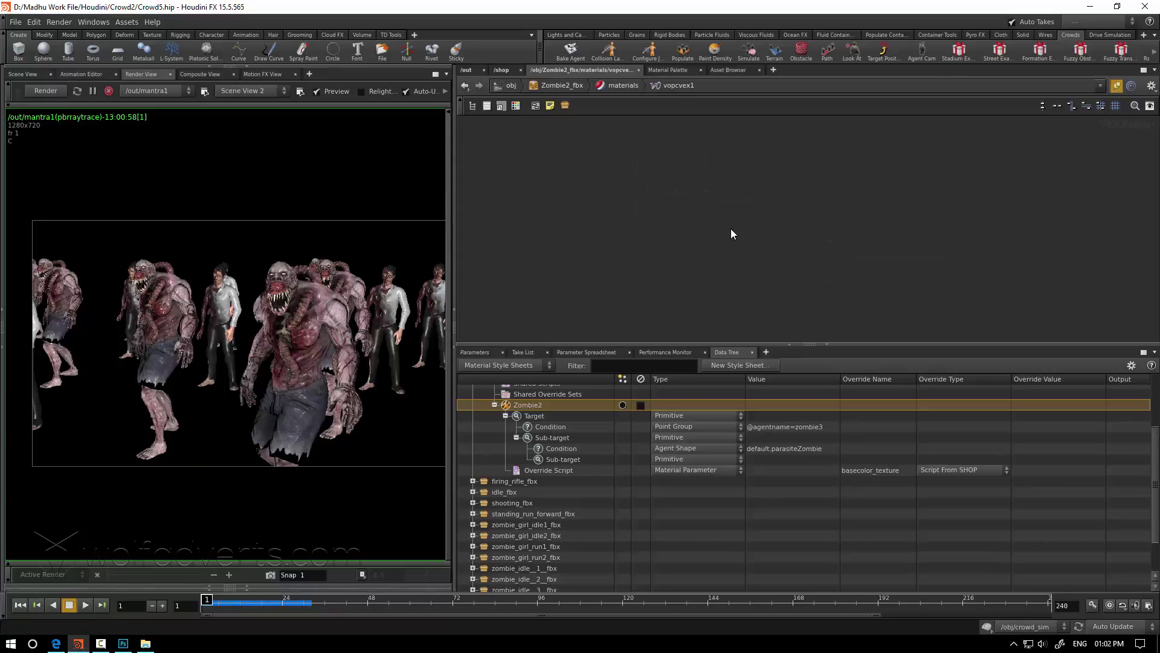
key(Tab)
text(bin)
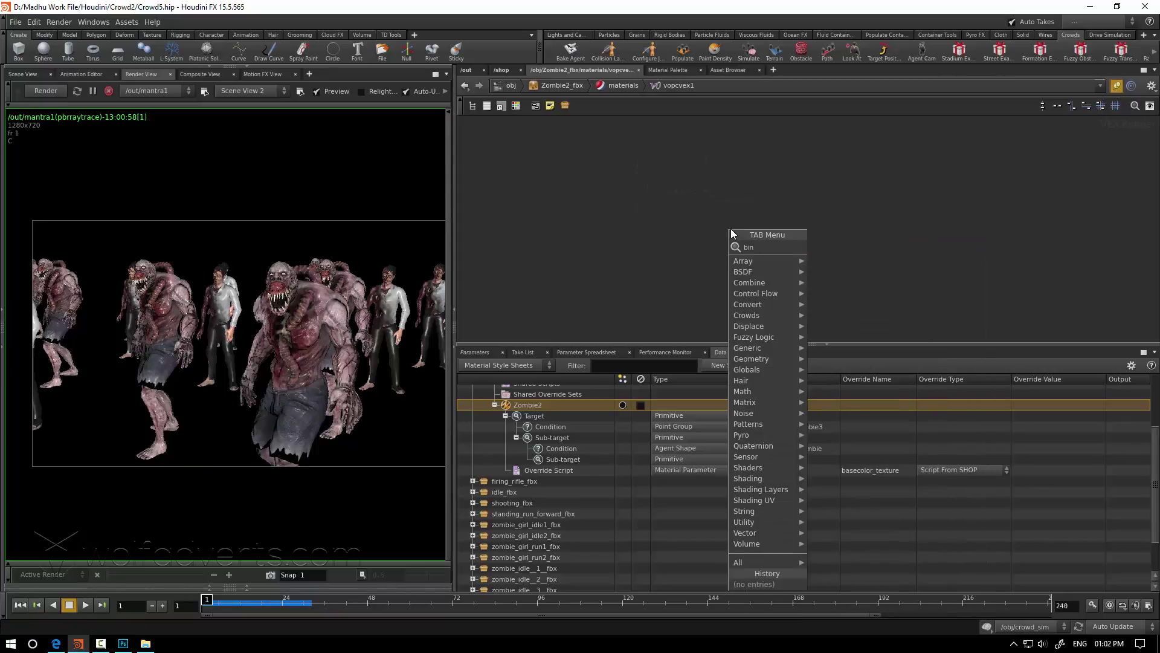
key(Escape)
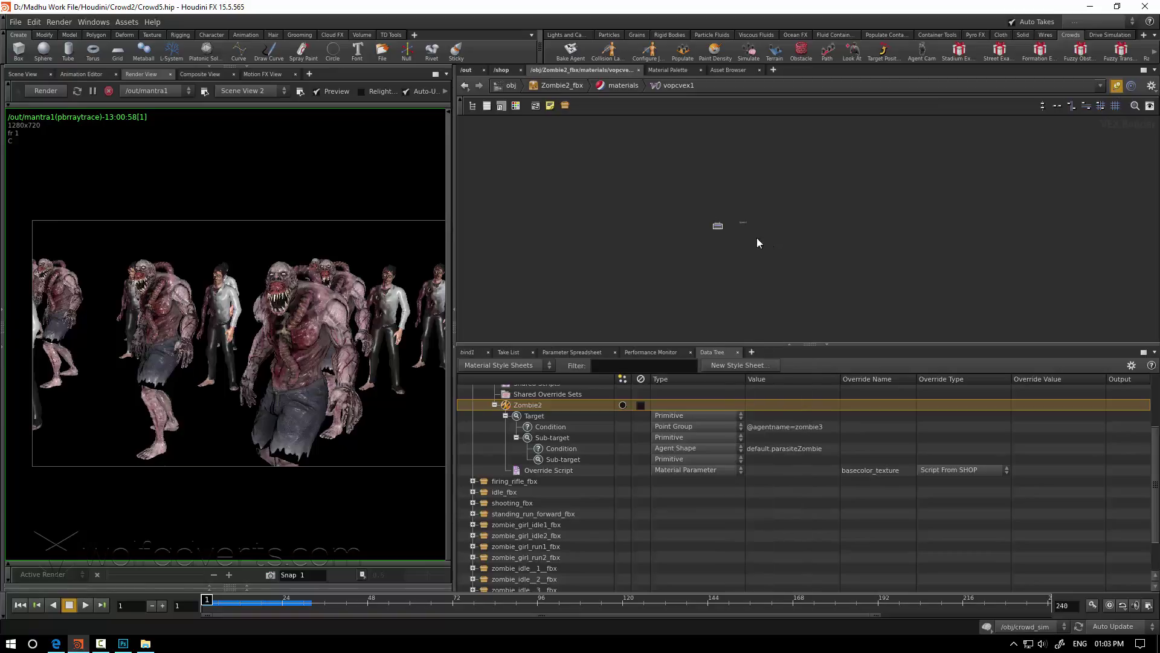
click(701, 226)
scroll(701, 232, up, 3)
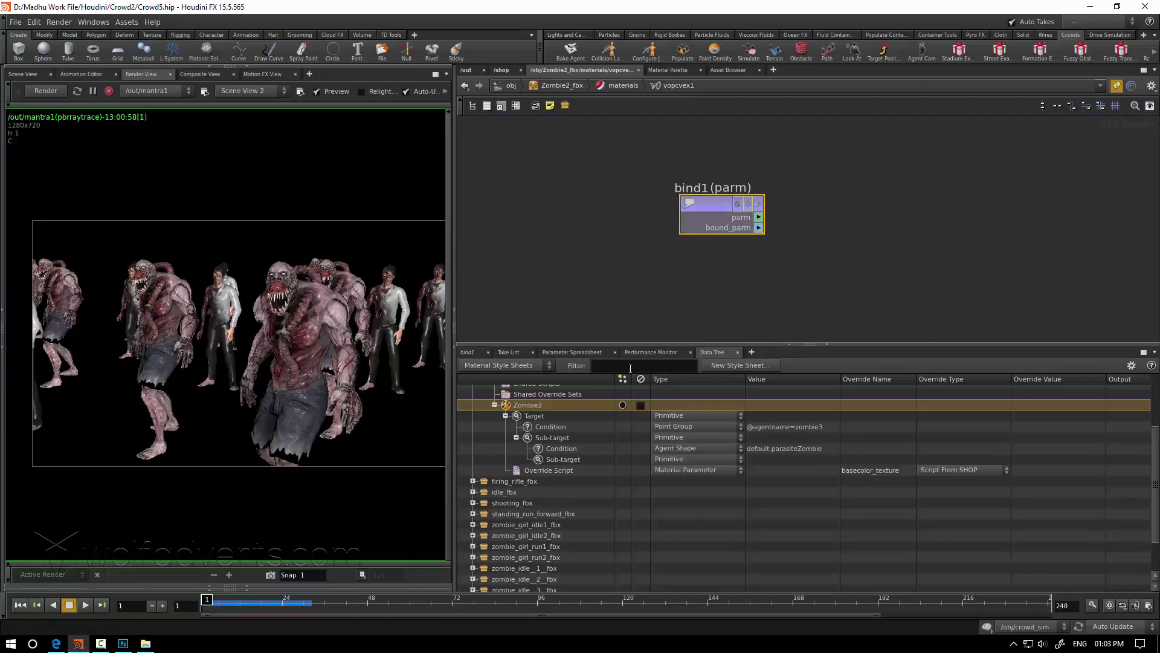
Make bind1 a String parameter named basecolor_texture.
double_click(876, 471)
key(ctrl+c)
key(Return)
click(473, 353)
click(600, 416)
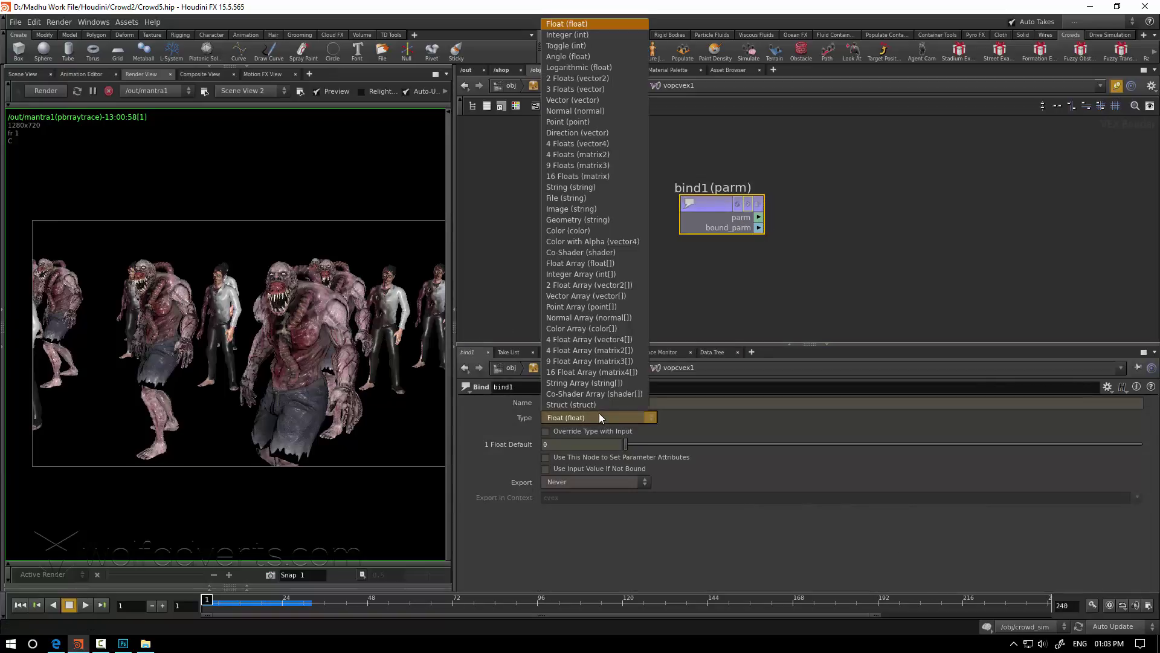
click(590, 188)
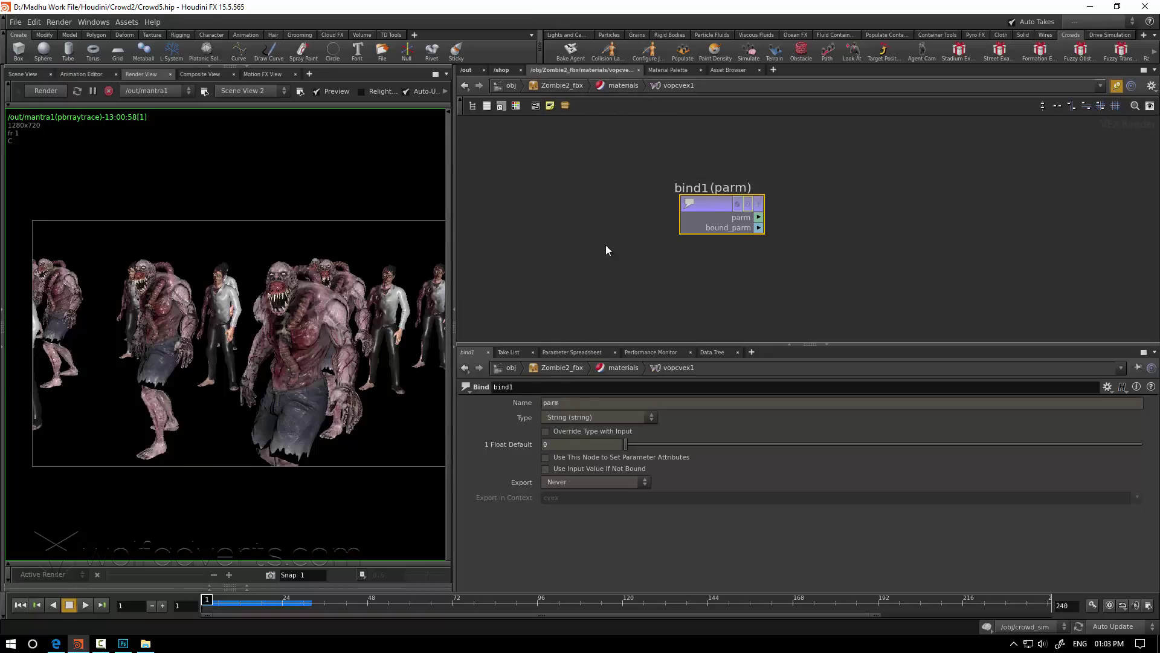
double_click(571, 402)
key(ctrl+v)
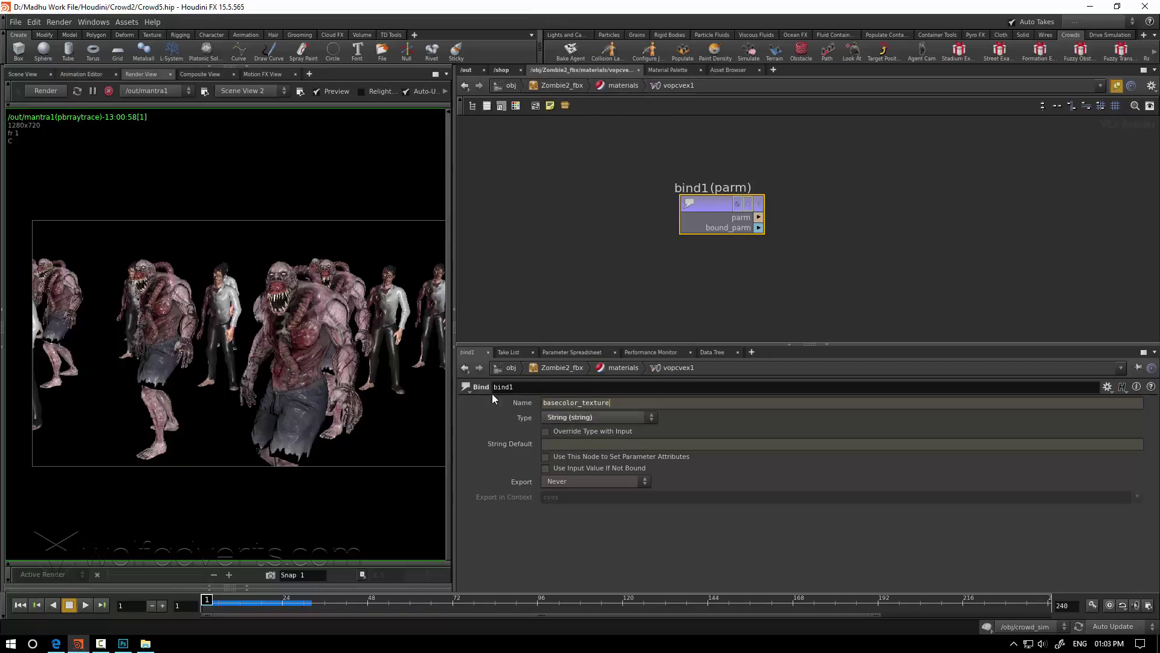
key(Return)
middle_drag(756, 286, 684, 273)
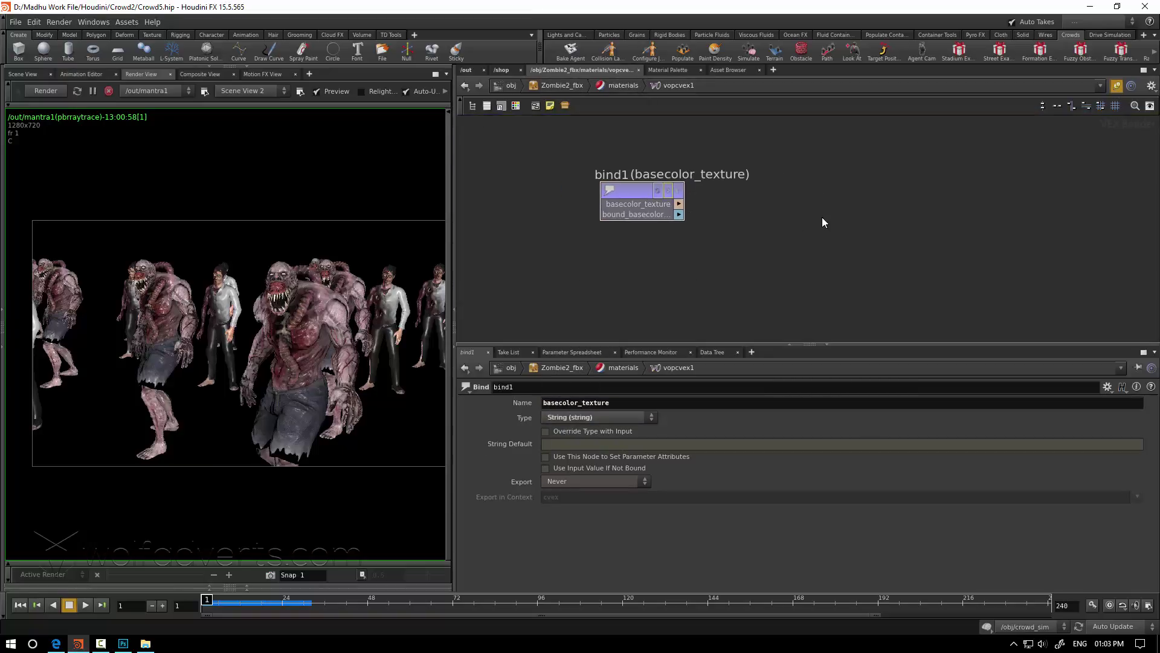
key(Tab)
Add a Snippet node and wire bind1's basecolor_texture output into it.
text(snipp)
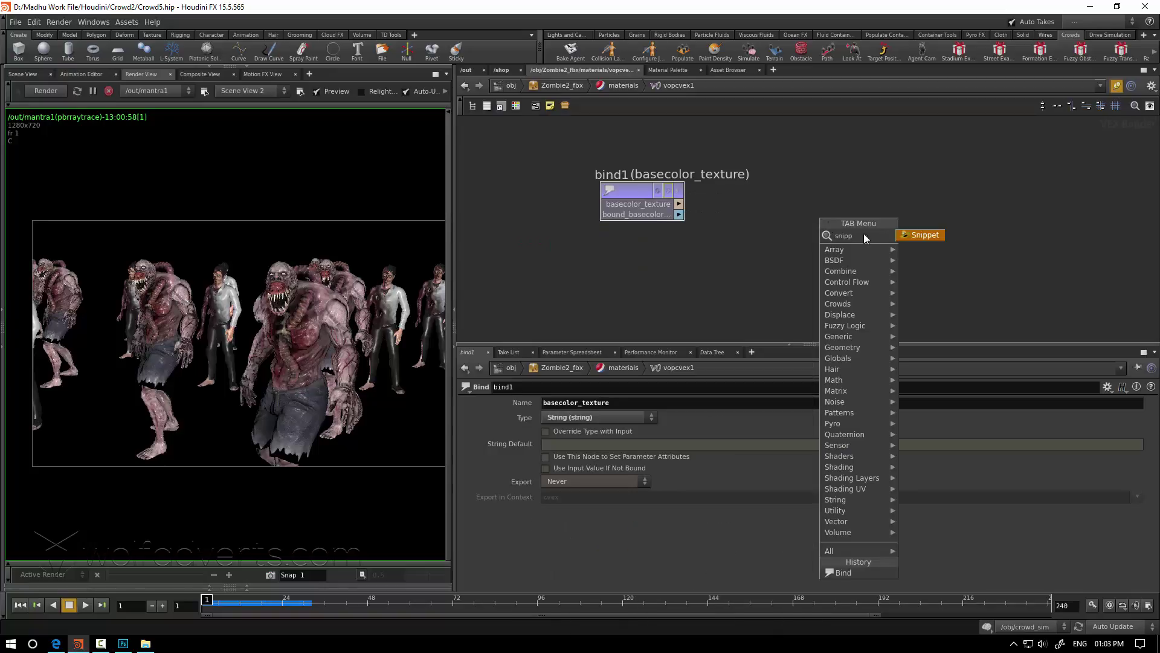
click(920, 234)
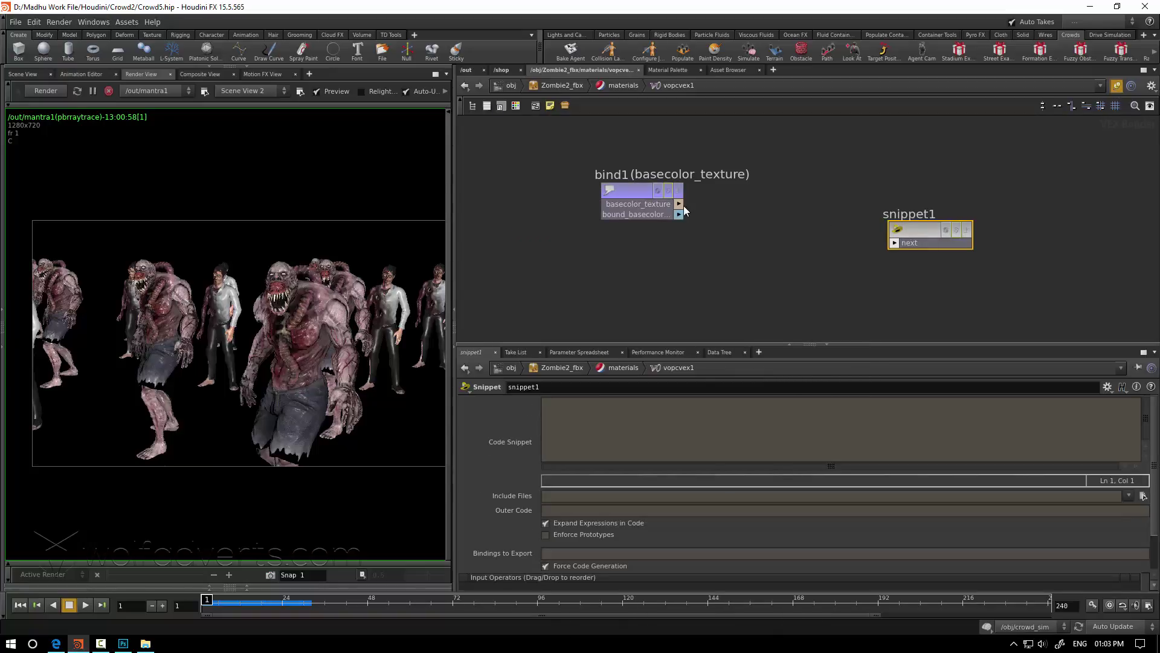
drag(681, 205, 894, 248)
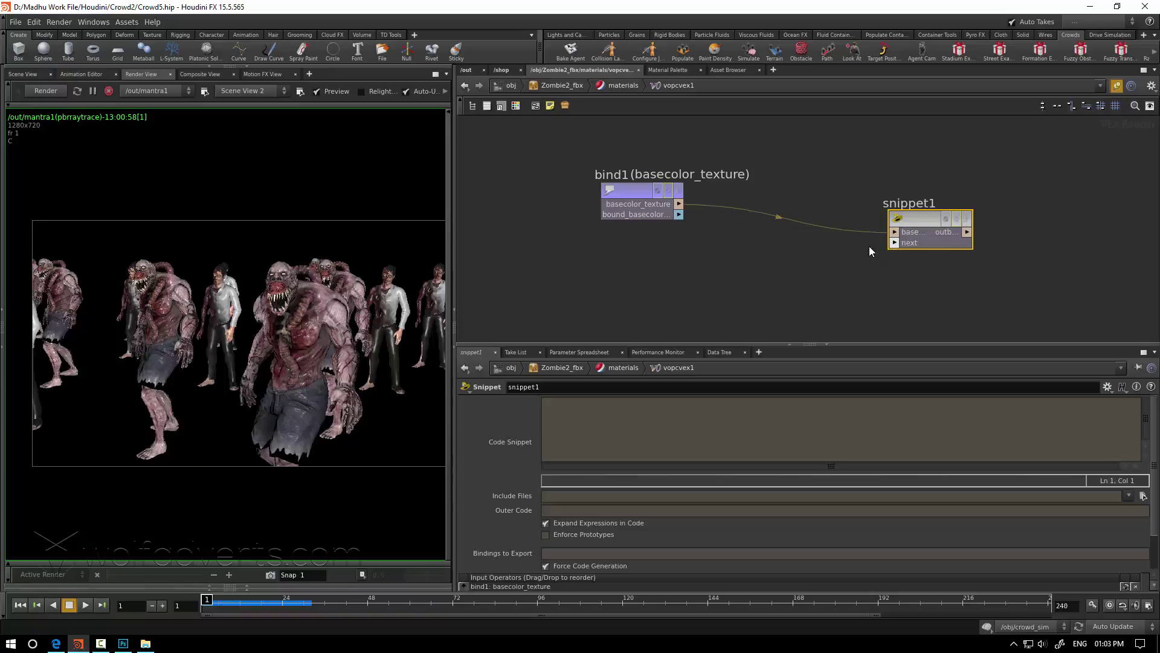
click(582, 281)
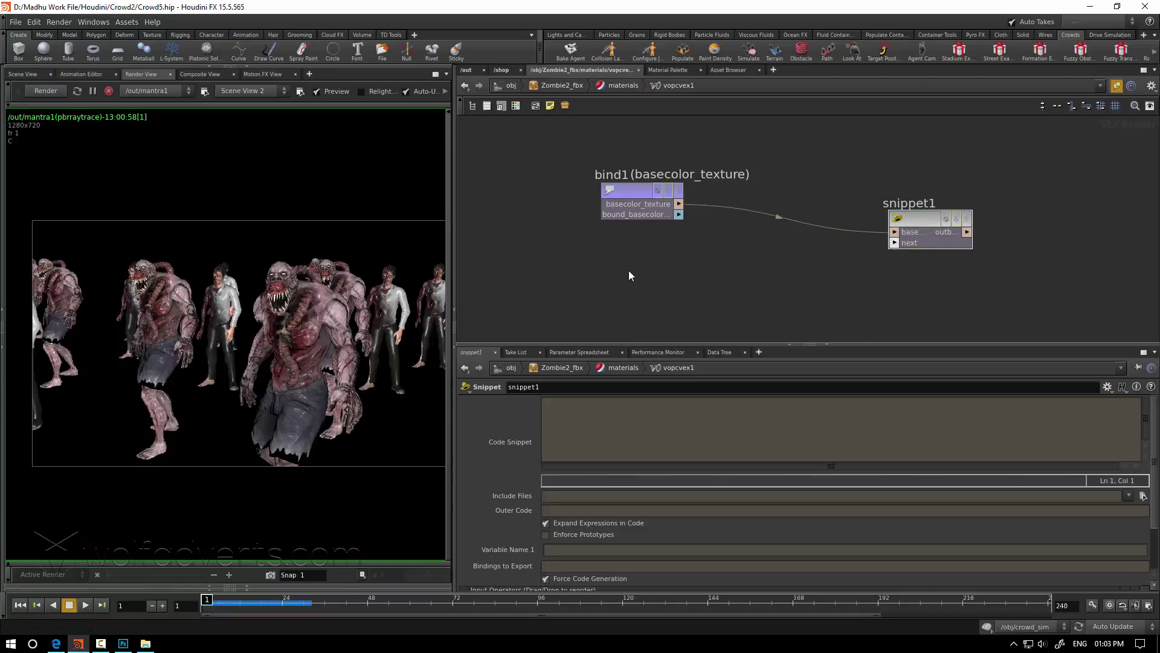
Add bind2 as an Integer parameter named id and wire it into snippet1.
key(Tab)
text(bi)
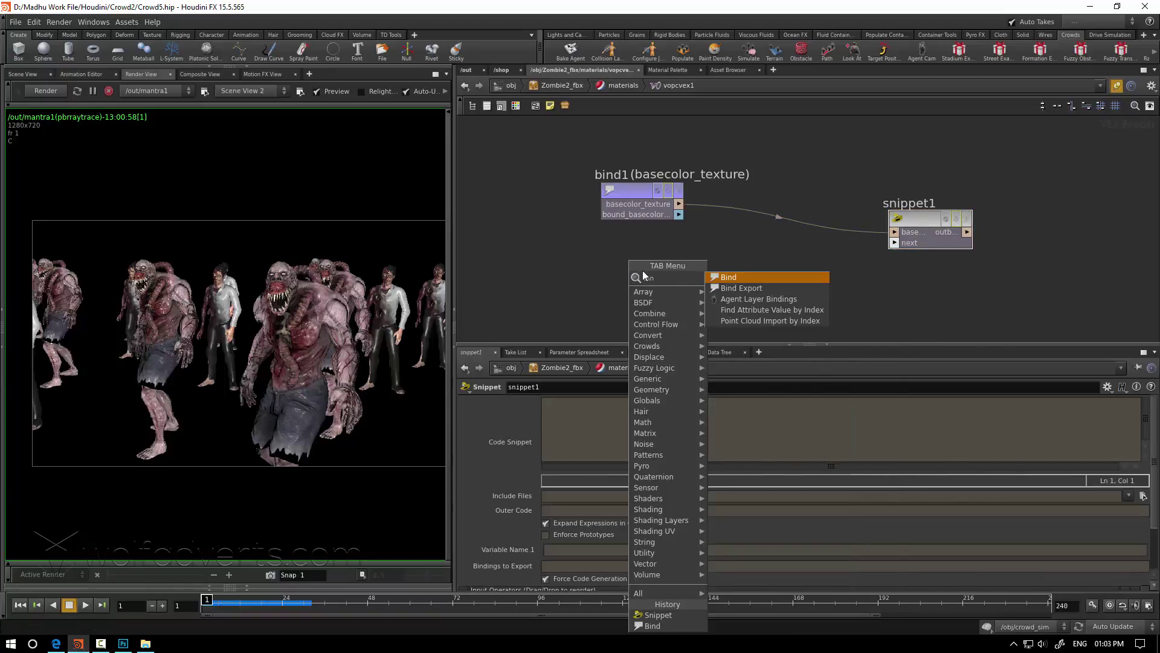
key(Escape)
click(641, 298)
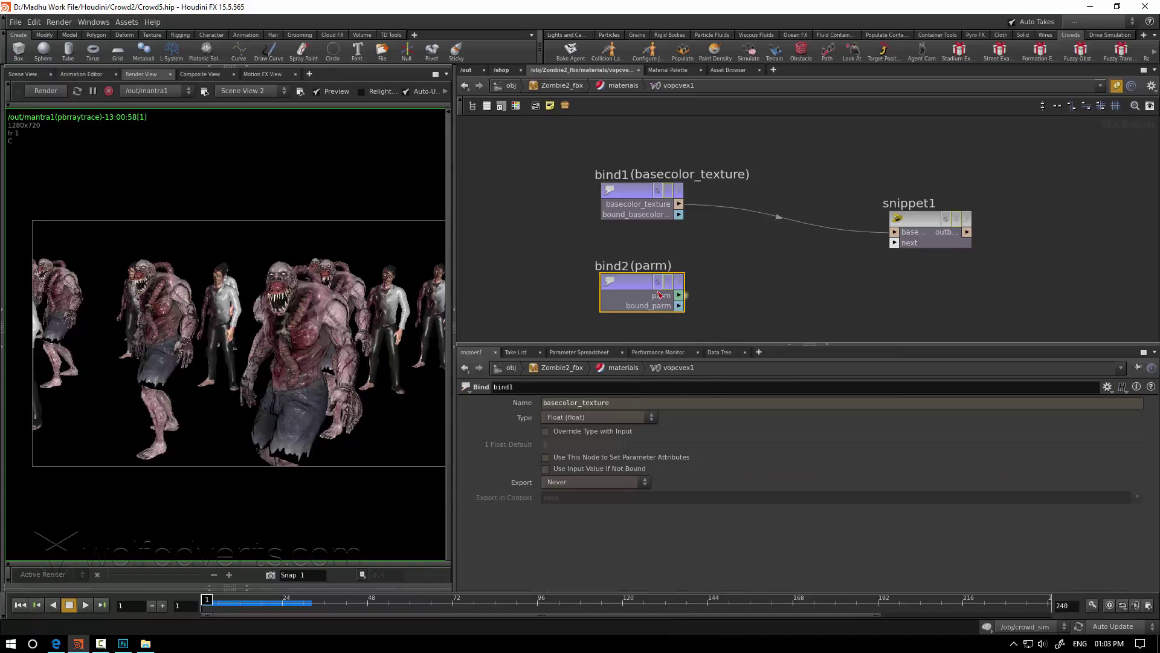
click(574, 418)
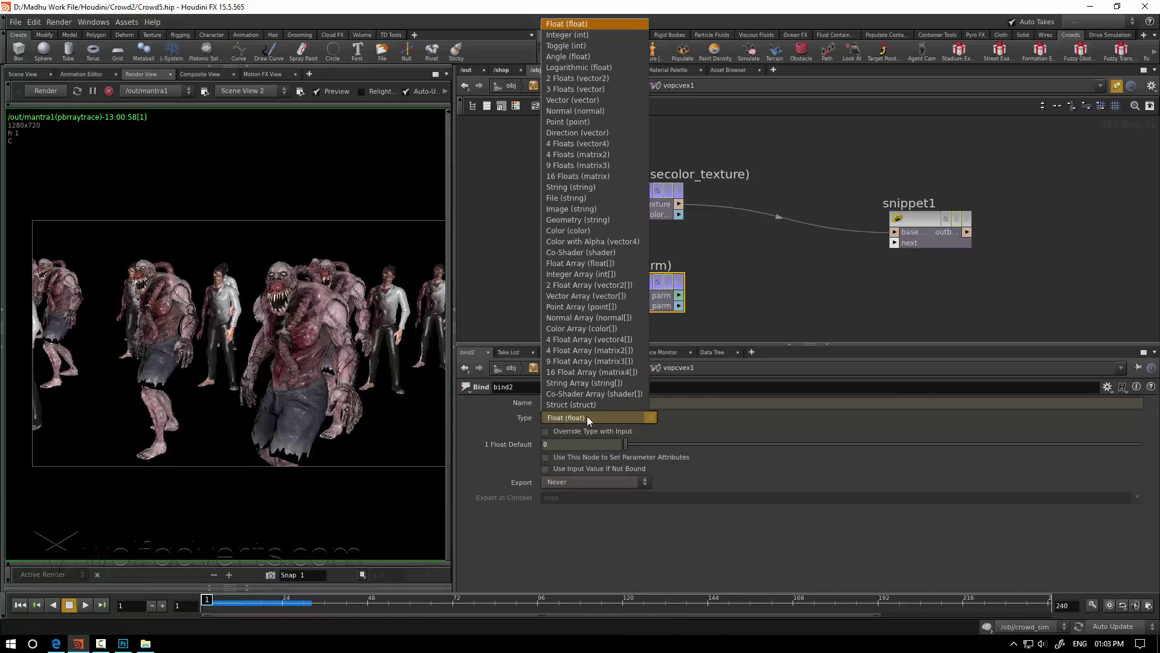
click(597, 36)
drag(568, 403, 485, 400)
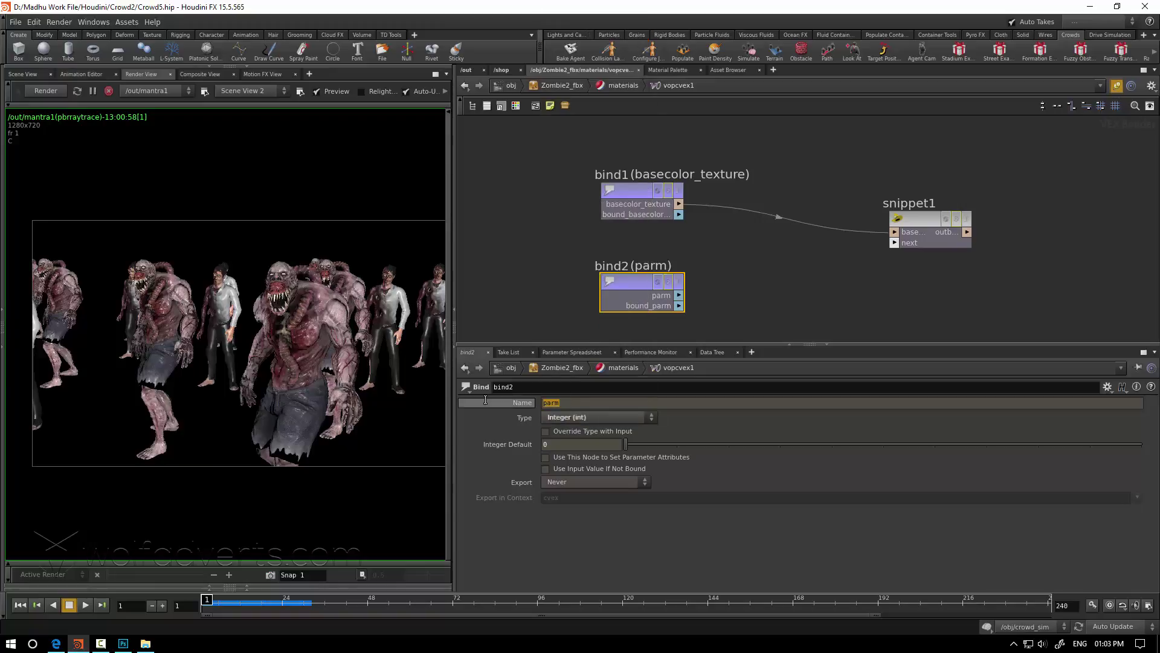
text(id)
key(Return)
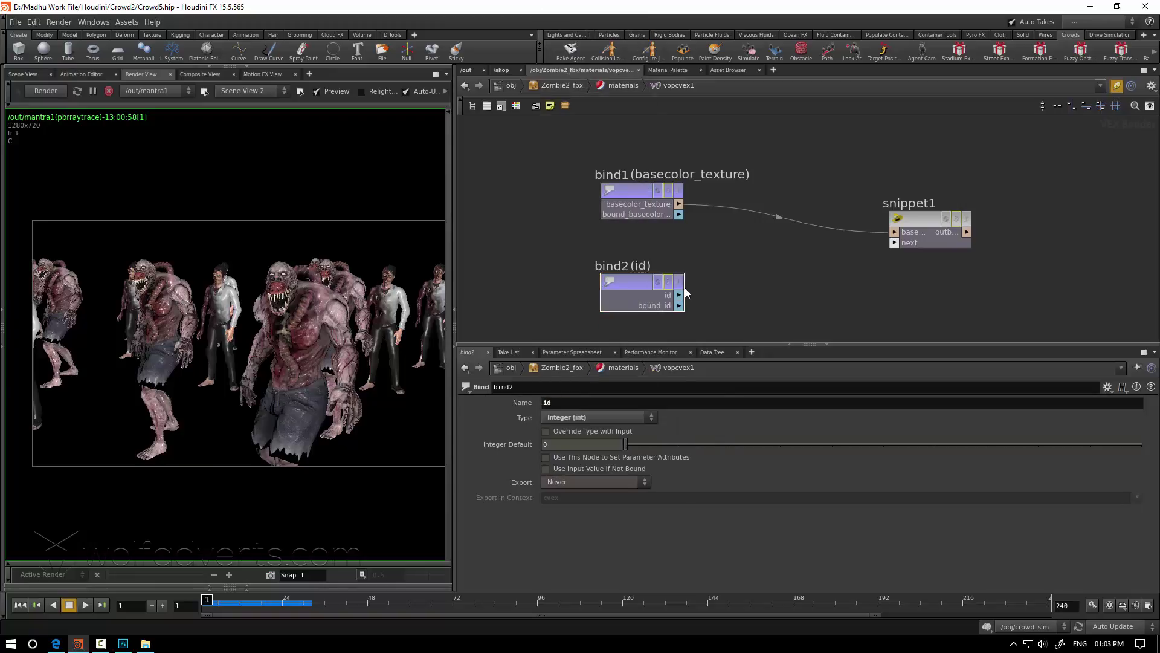
drag(678, 299, 895, 246)
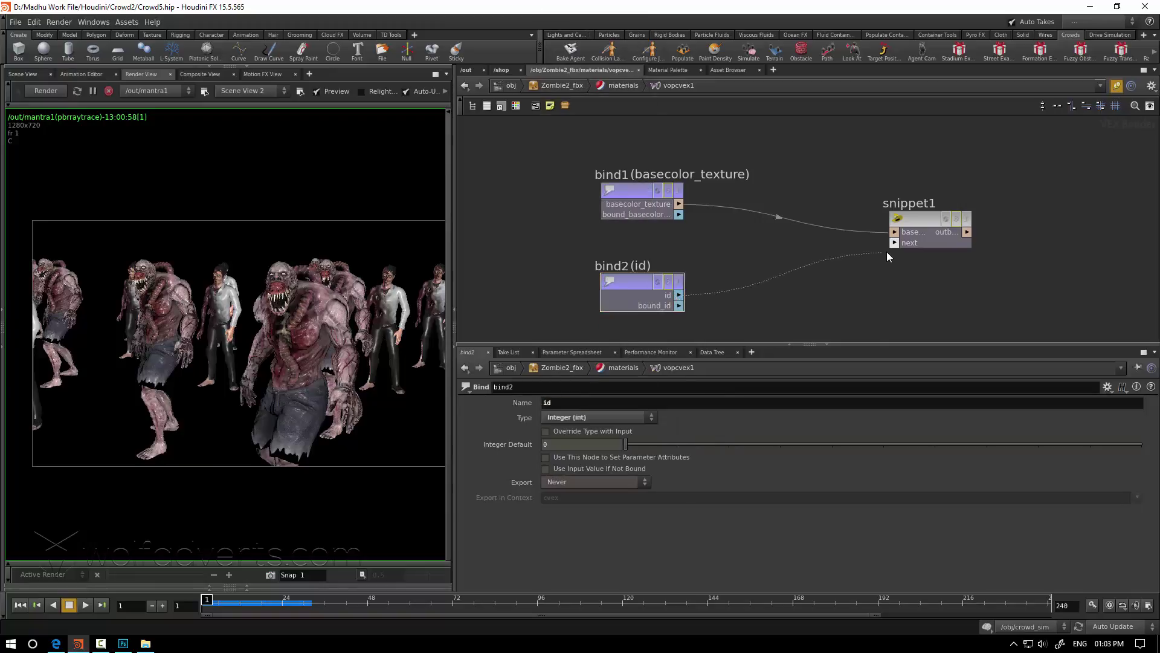
click(917, 208)
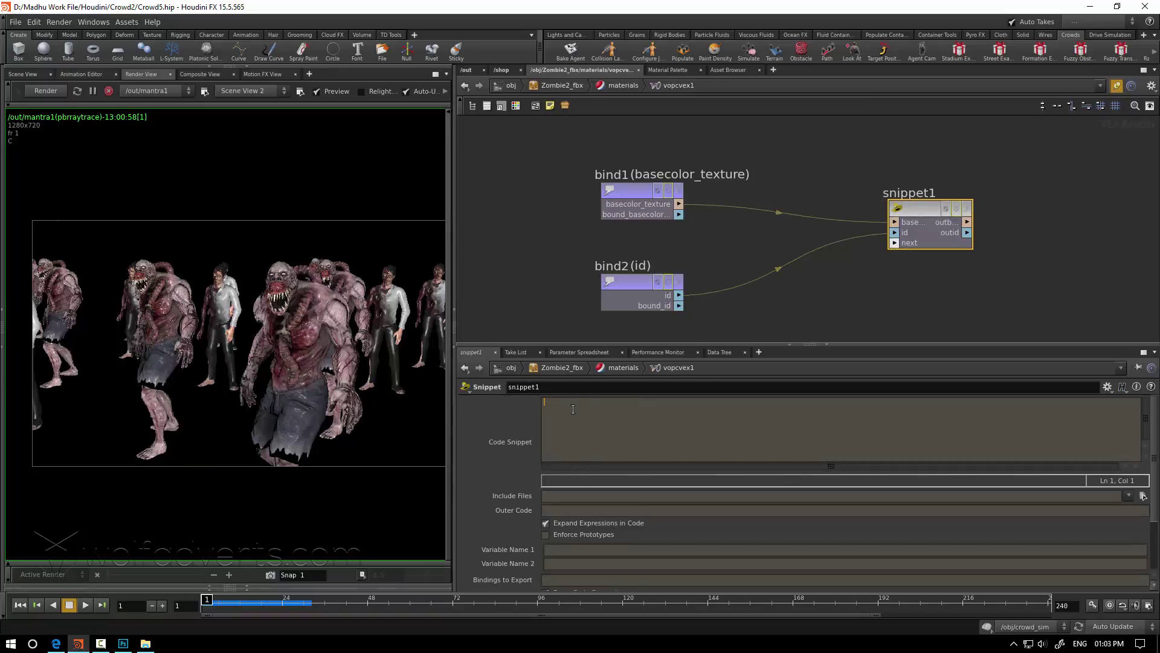
Type 'string mad = itoa(fit01(rand(id),0' in snippet1, then check the diffuse textures in File Explorer.
text(str)
text(ing m)
text(ad)
key(Escape)
text(= )
text(itoa)
text(()
text(fi)
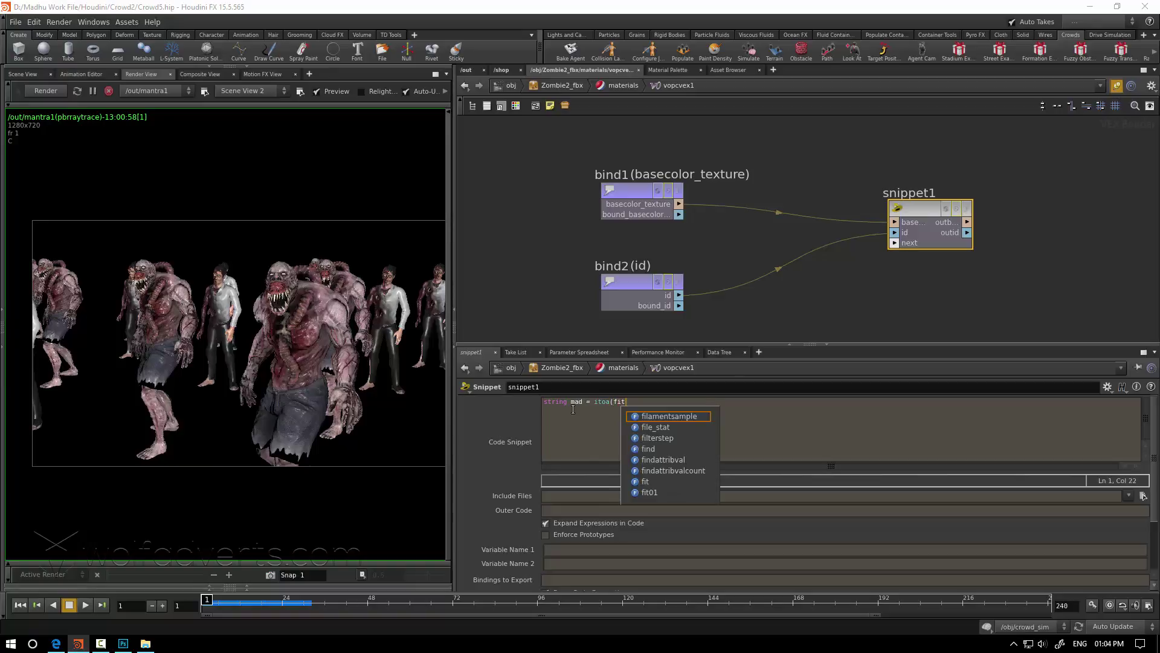
text(t01)
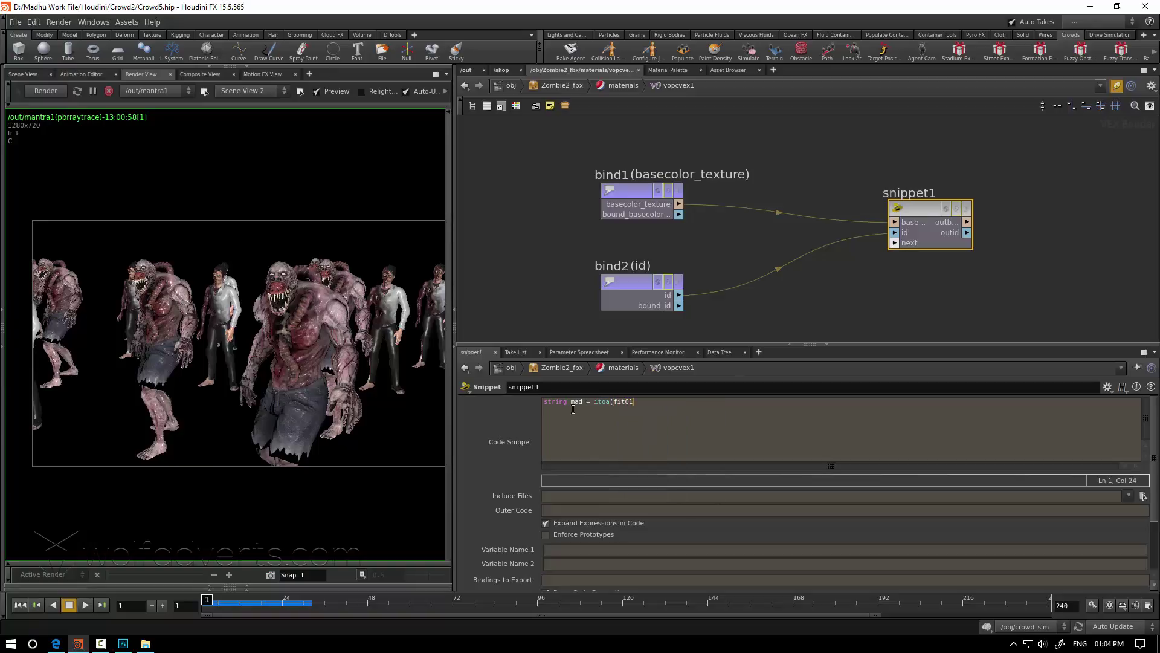
text(()
text(r)
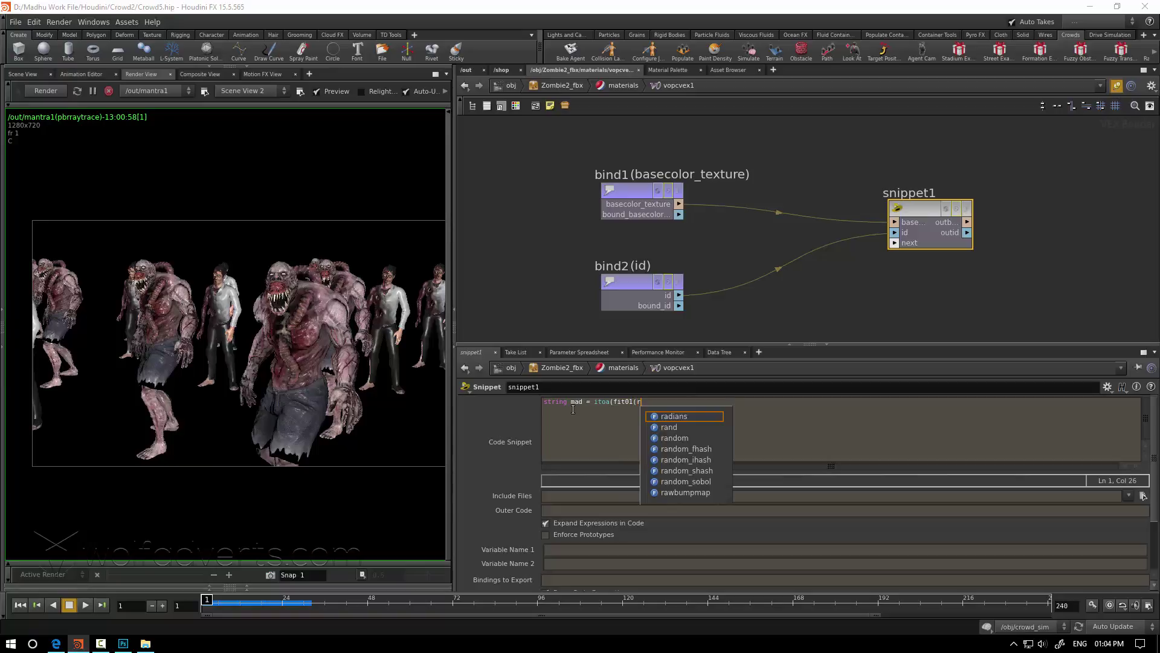
text(and)
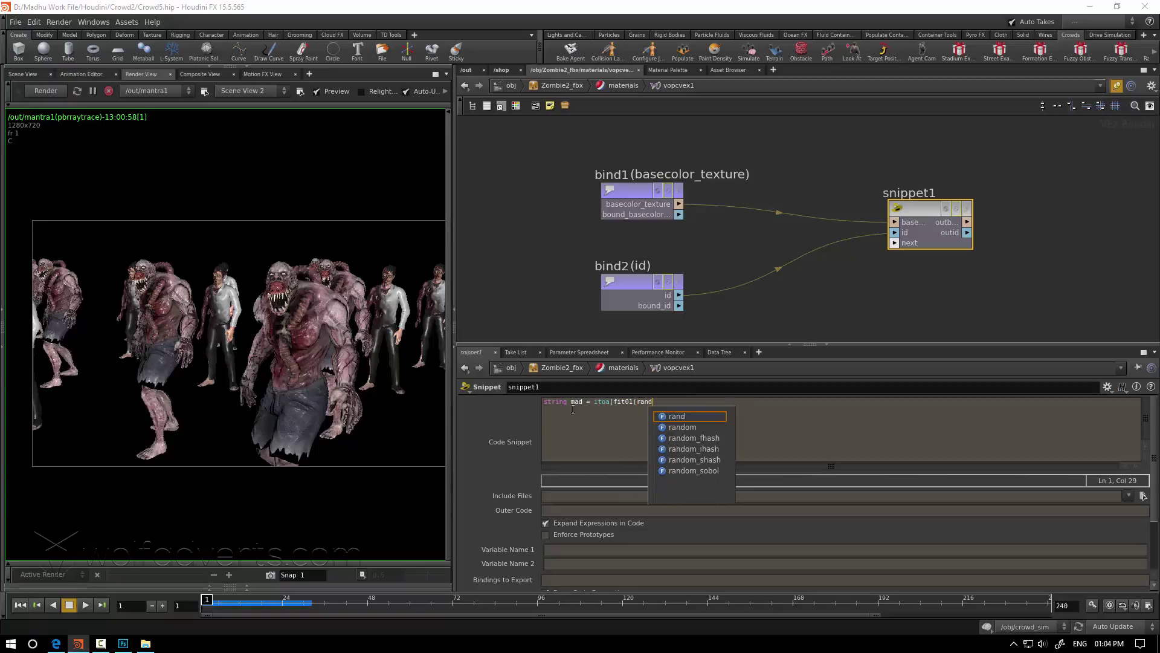
text(()
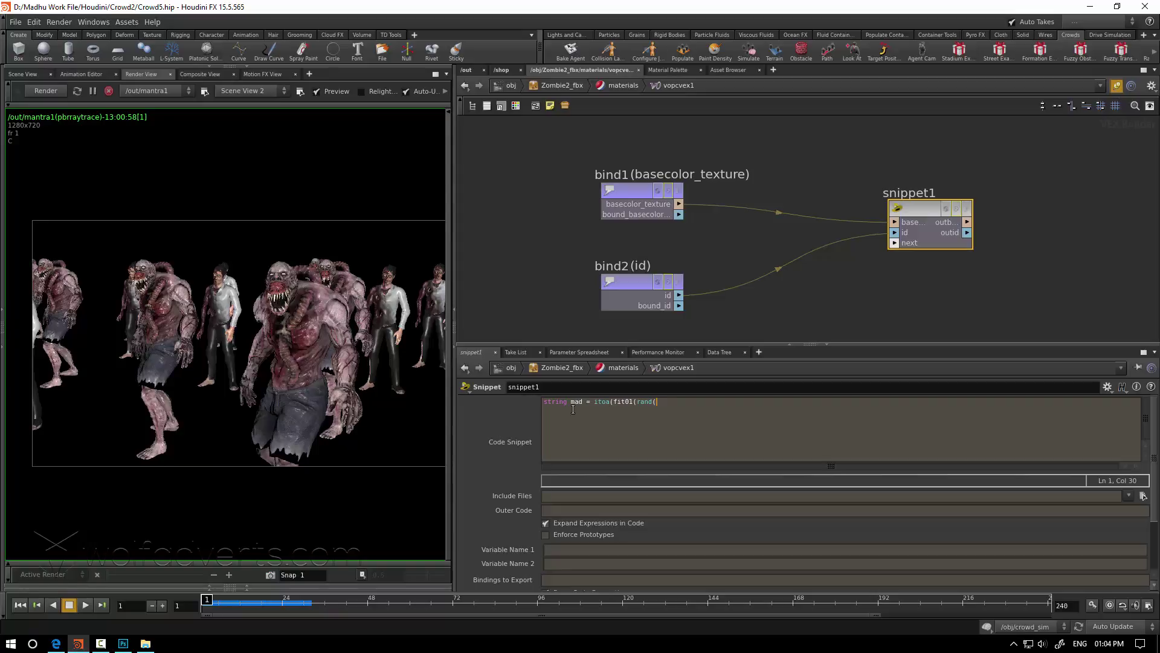
text(id)
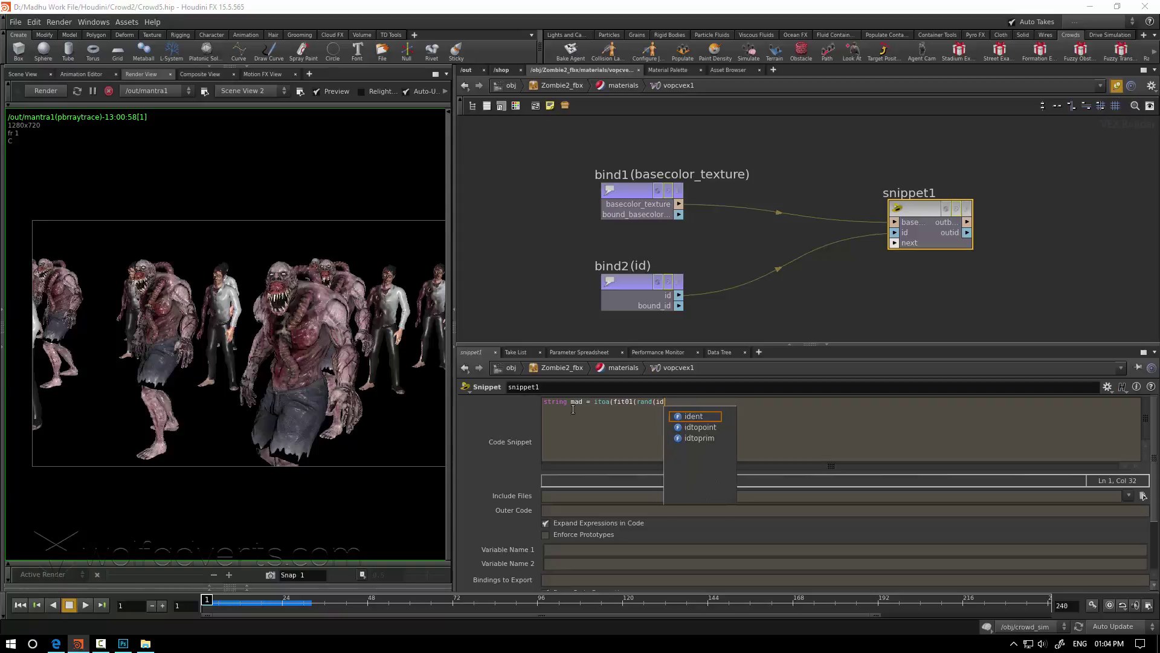
text())
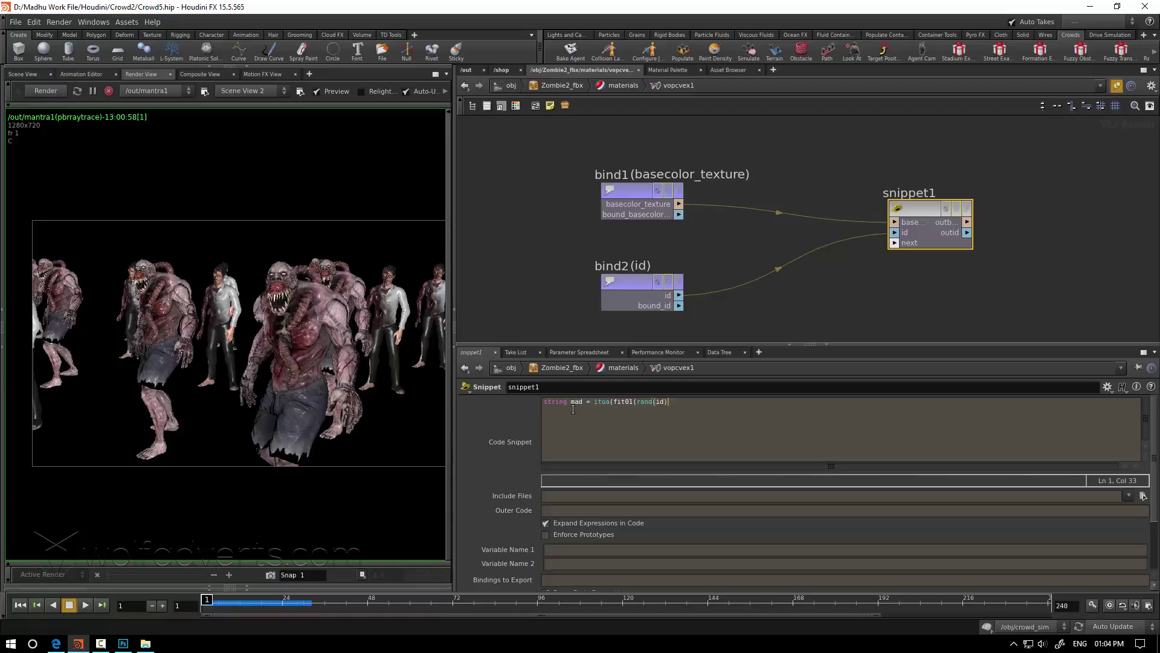
text(,0)
click(145, 643)
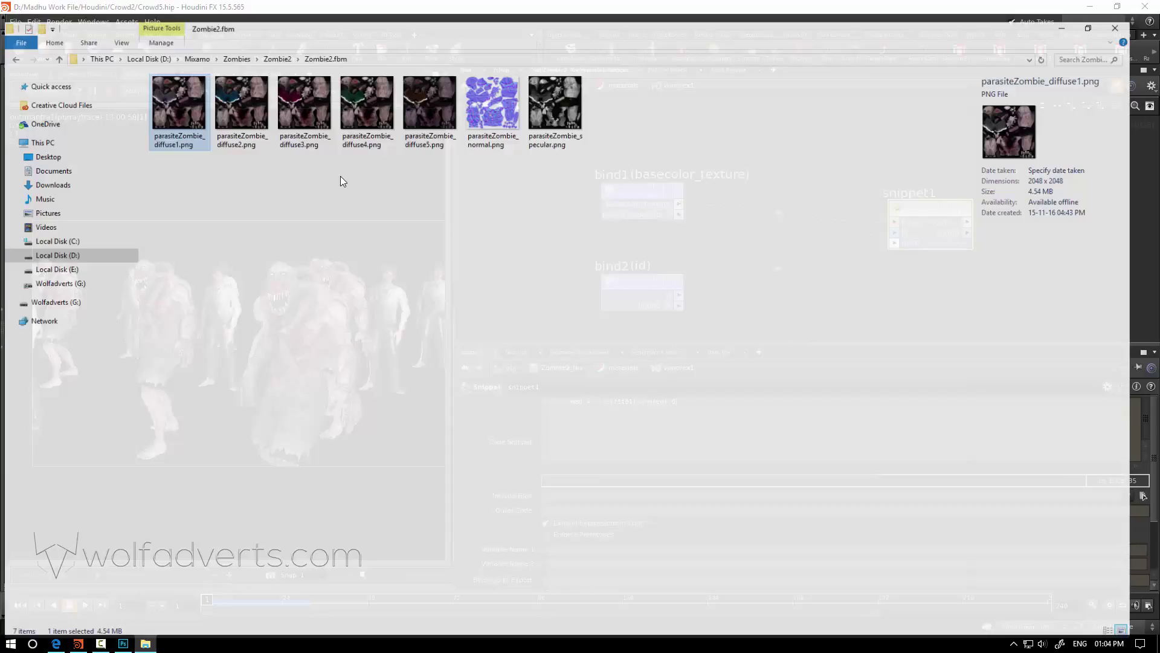
click(439, 128)
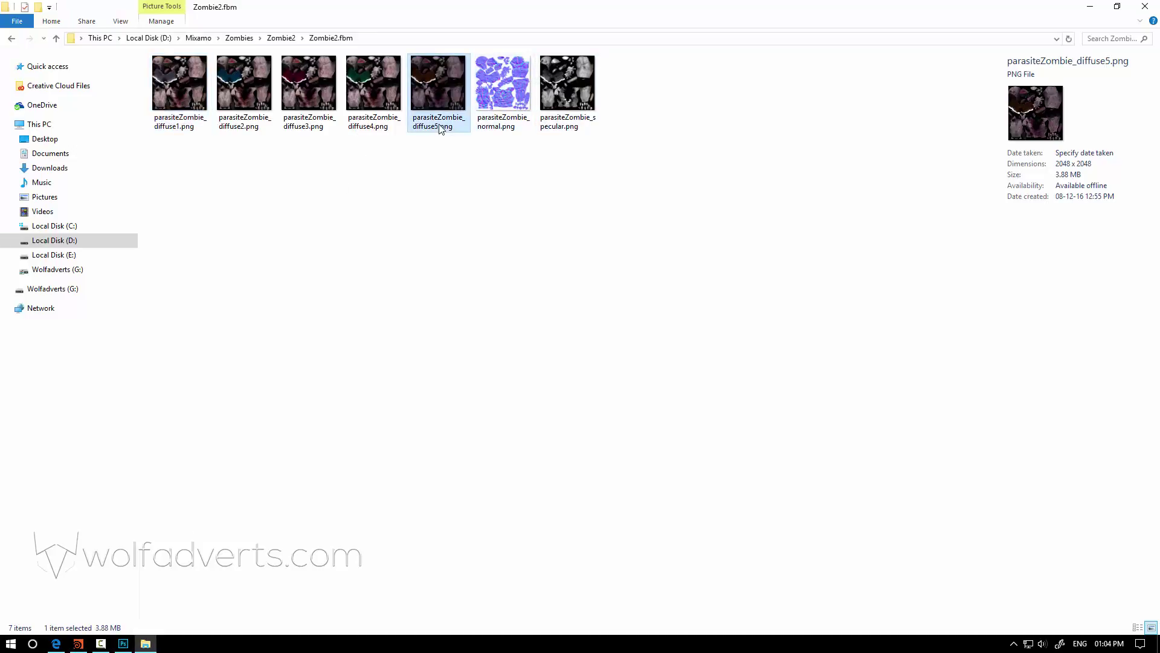
Complete the line as mad = itoa(ceil(fit01(rand(id),0,5))) and start a new line.
click(1090, 6)
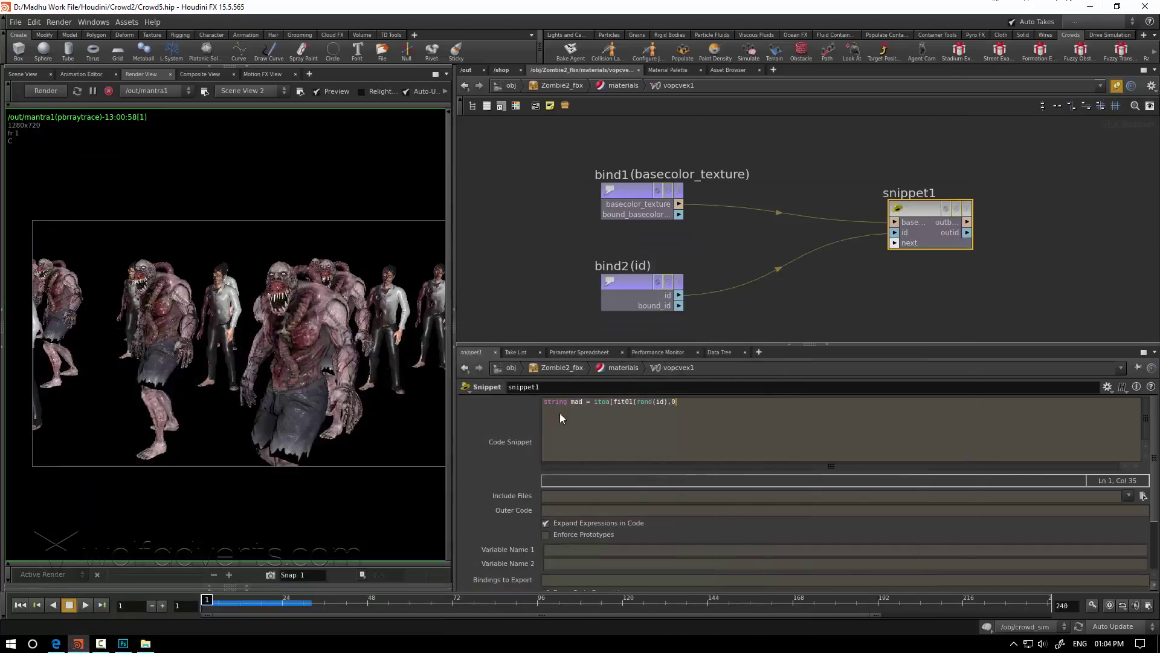
text(,)
text(5)
text())
click(612, 402)
text(ceil)
text(()
click(728, 404)
text());)
key(Return)
Begin the next code line with basecolor_texture = ".
click(99, 645)
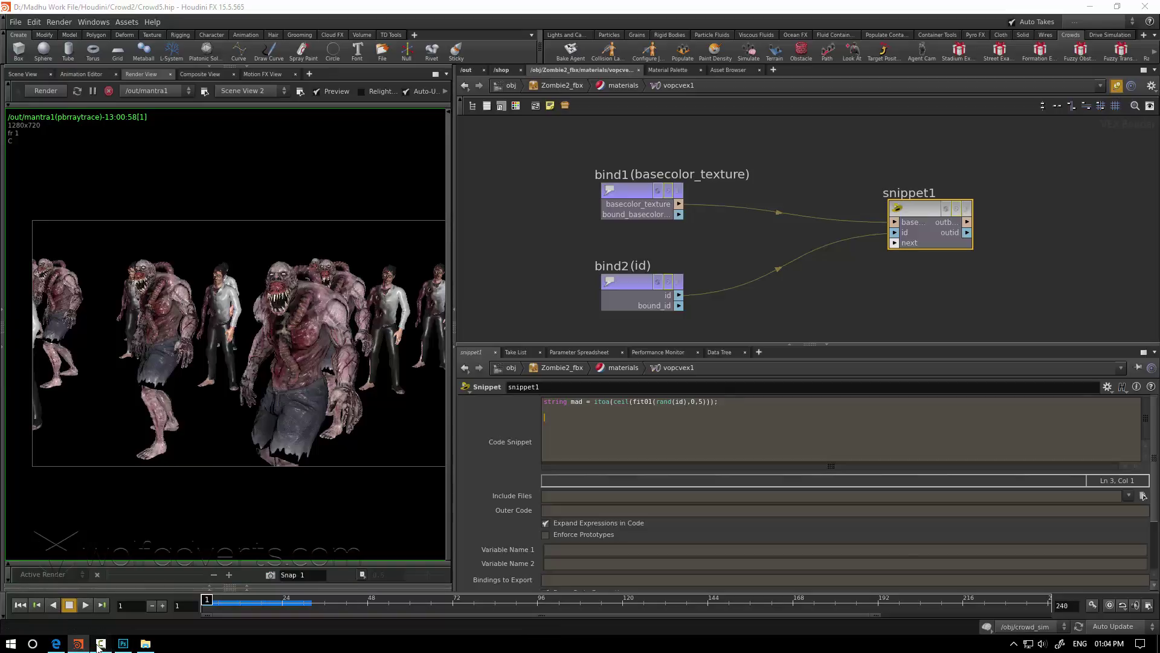
click(1103, 594)
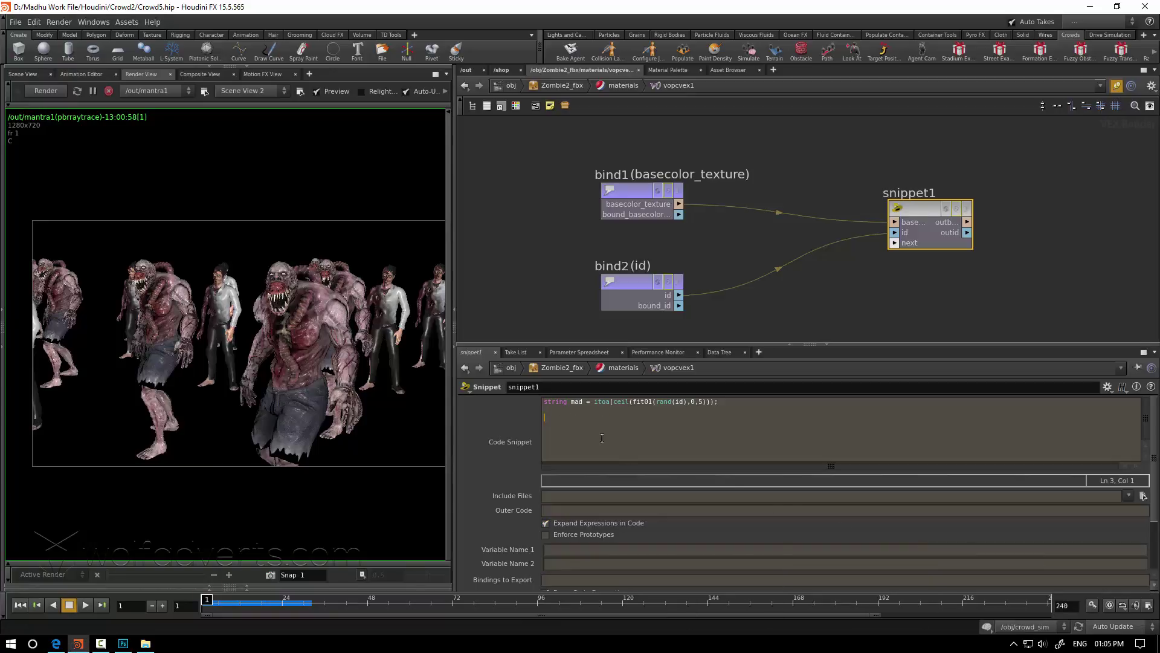
text(basecolor_texture =")
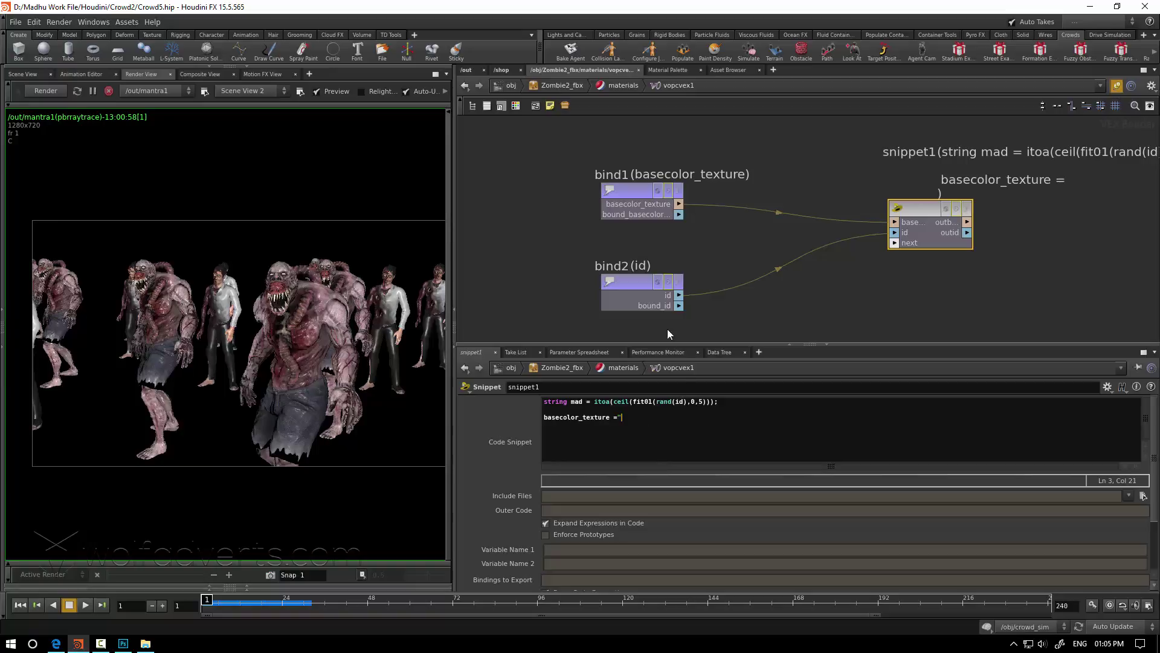
Copy zombie3's diffuse texture path prefix and paste it into the snippet code.
click(619, 84)
click(698, 184)
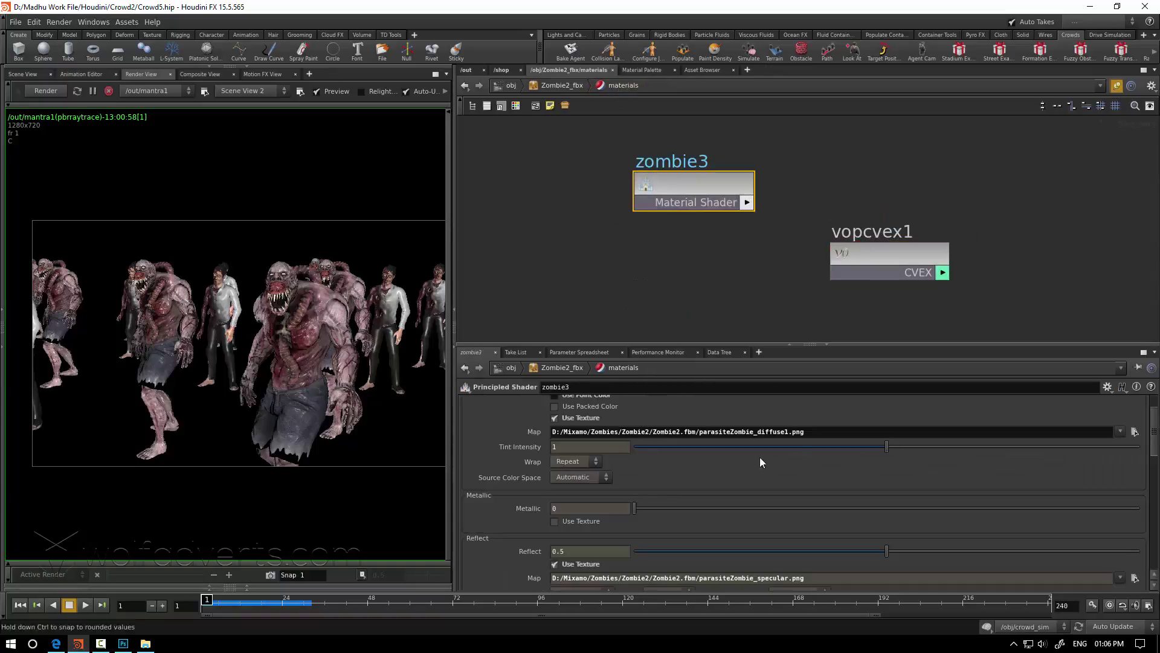
drag(785, 431, 546, 440)
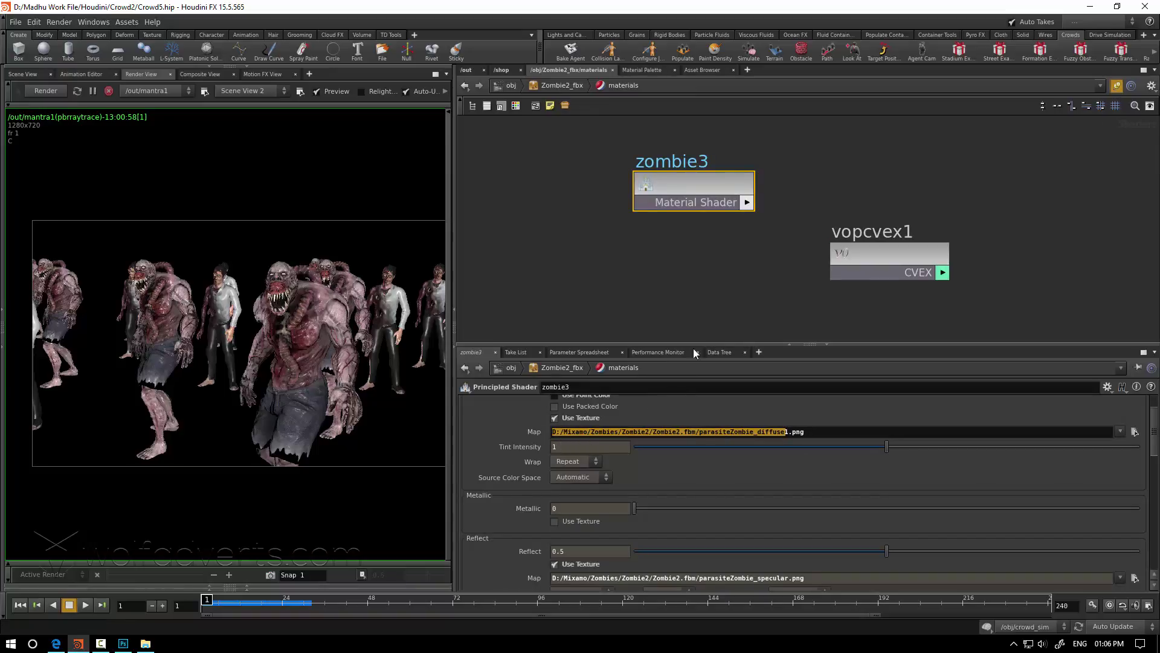
click(875, 252)
double_click(875, 251)
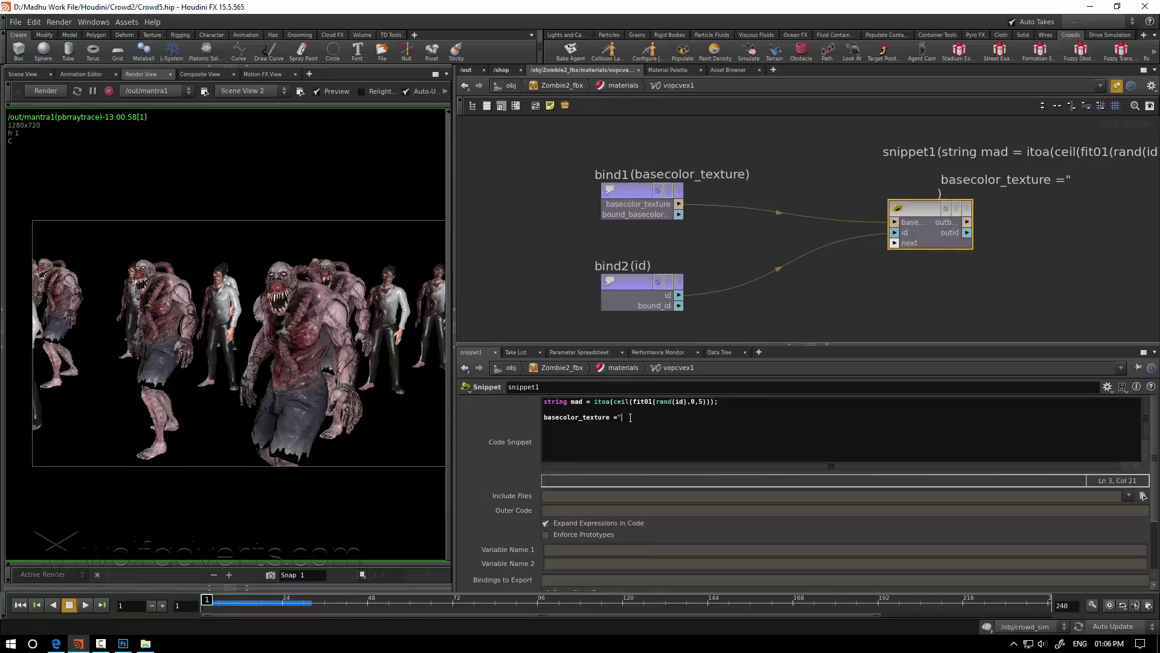
text(D:/Mixamo/Zombies/Zombie2/Zombie2.fbm/parasiteZombie_diffuse)
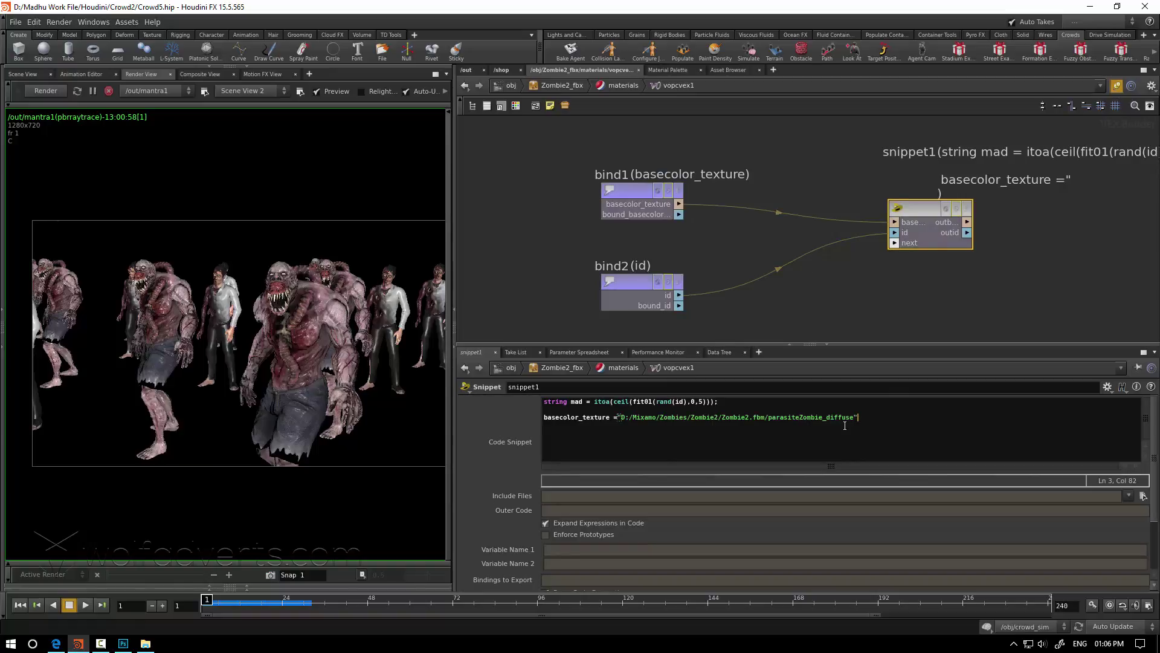
Finish the path line with +mad+".png"; so each agent gets a numbered texture.
text(+)
text(mad+)
text(.p)
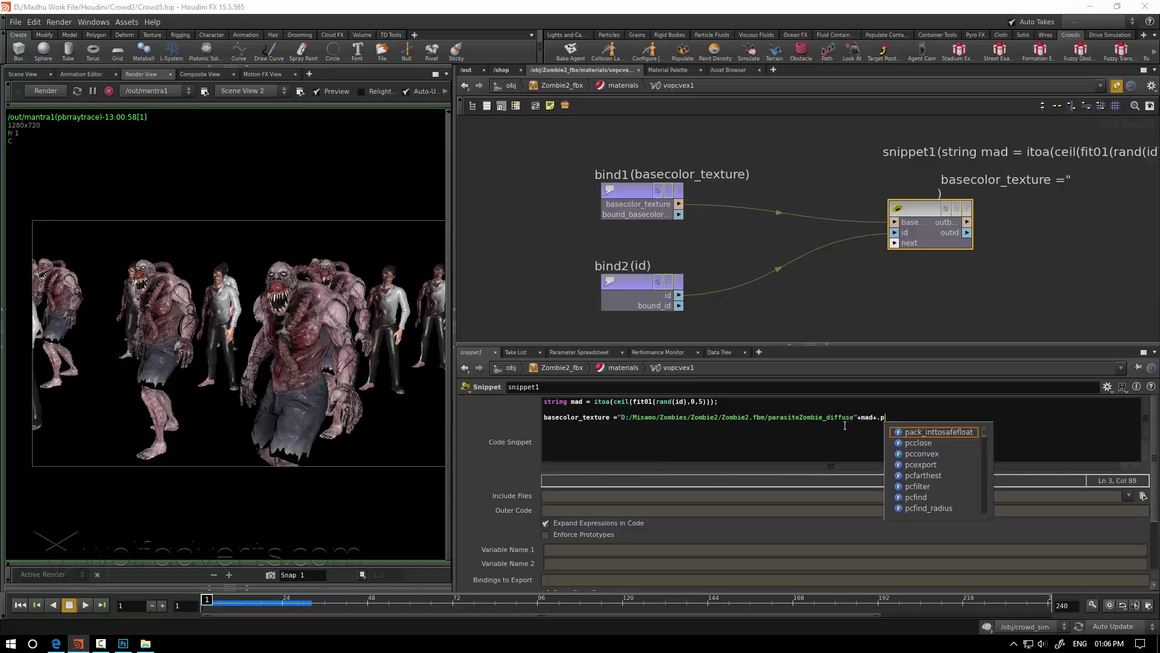
text(ng)
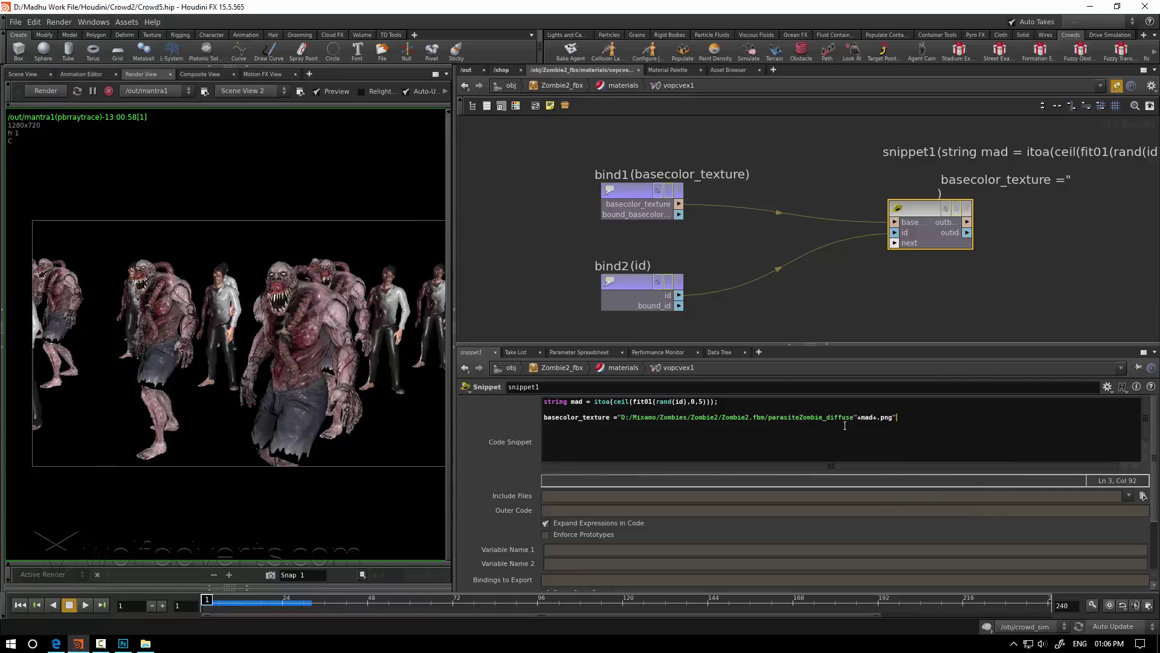
click(876, 425)
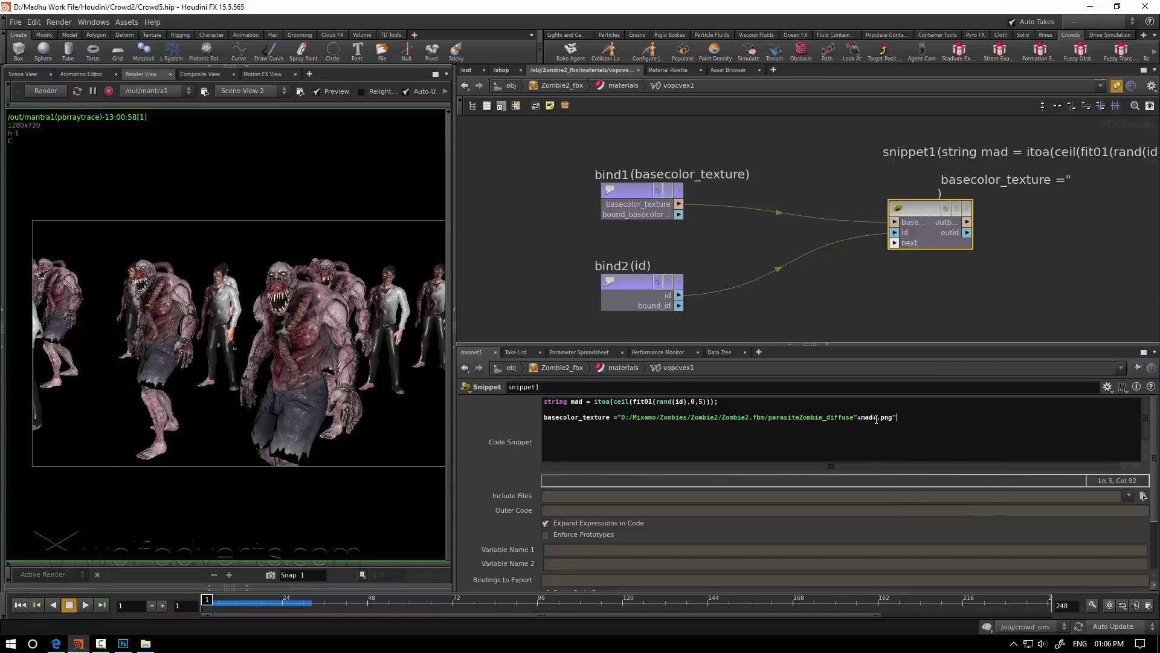
text(")
click(912, 421)
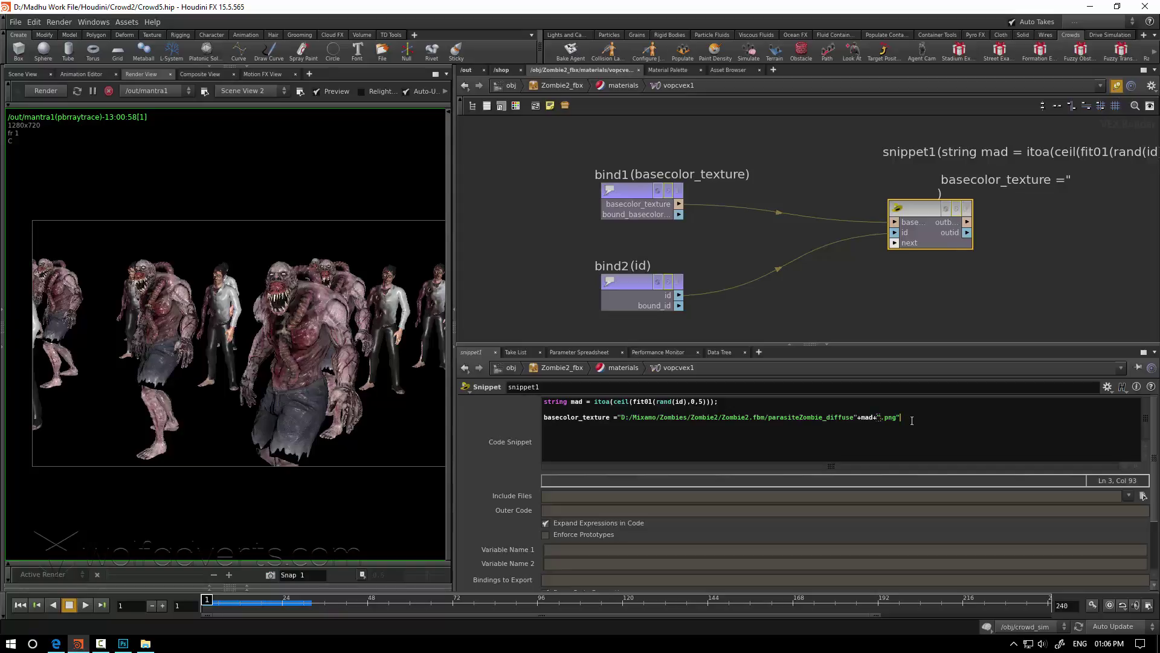
text(;)
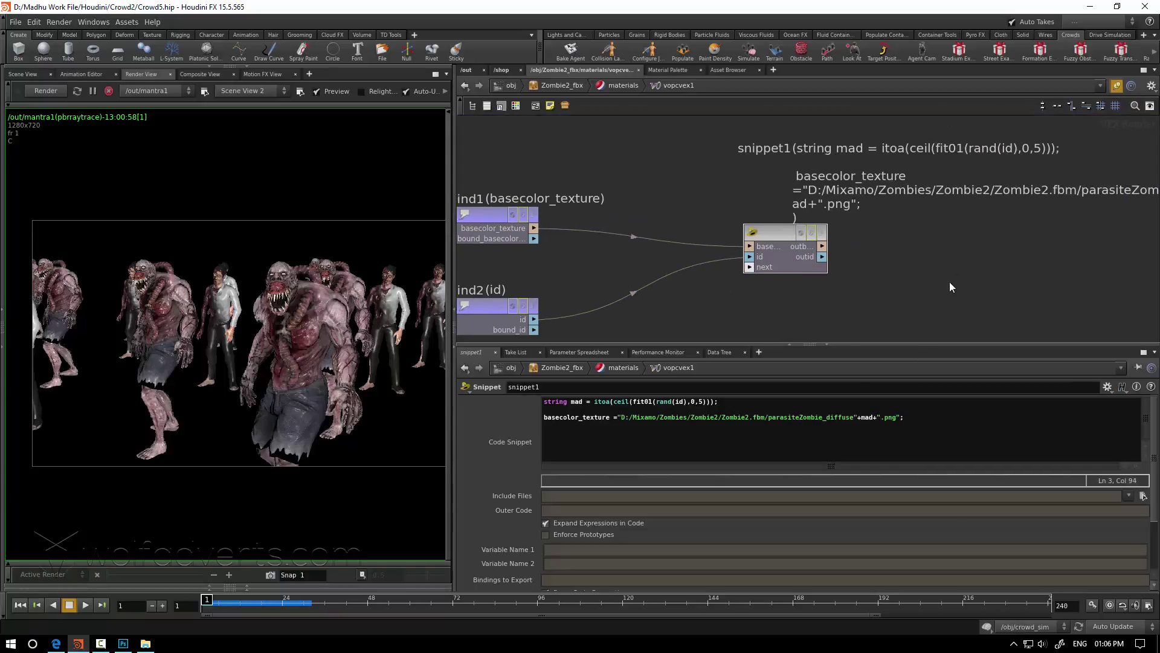
key(Tab)
Add a bind3 node and wire snippet1's basecolor_texture output into it.
text(bin)
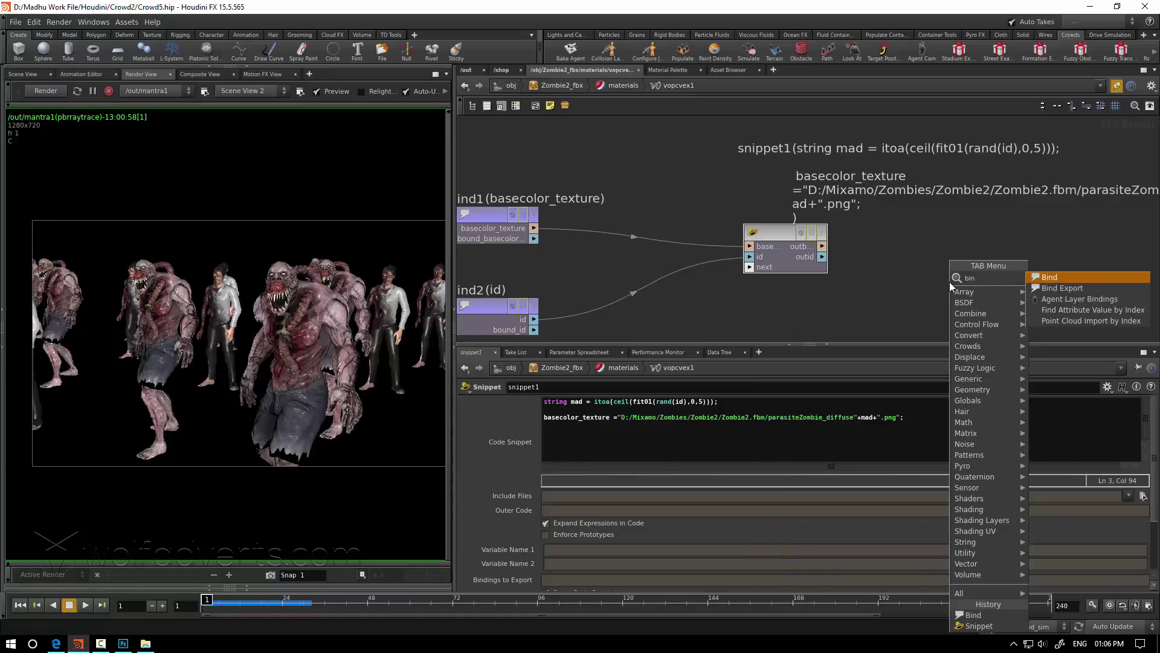
click(1061, 279)
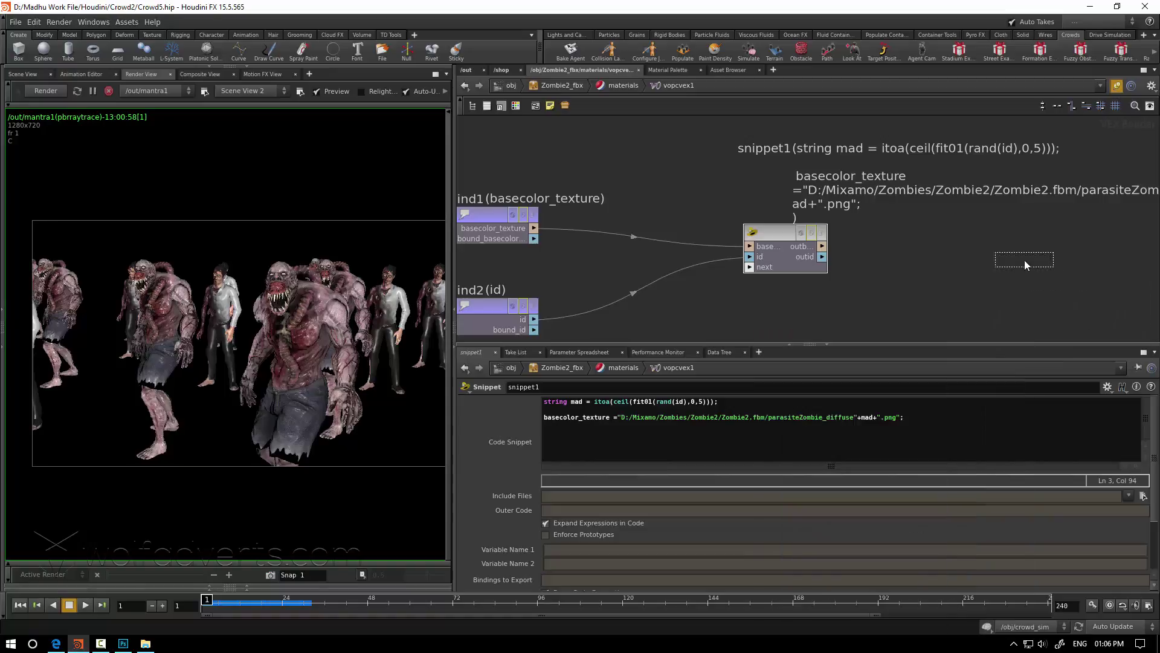
click(1025, 264)
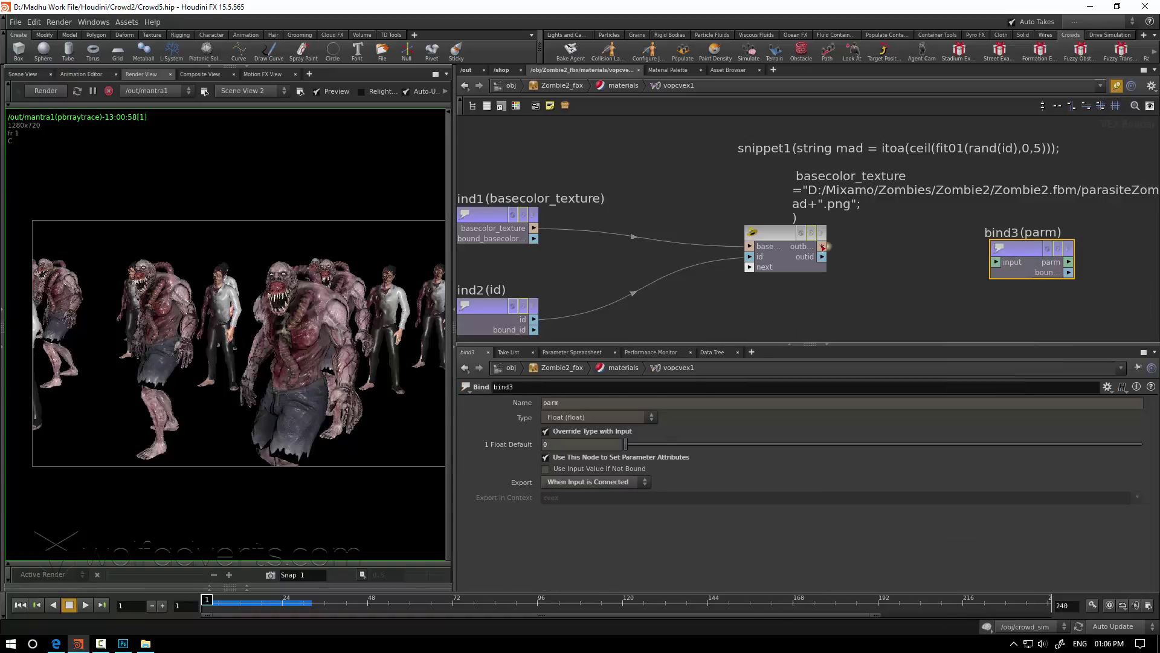
drag(822, 247, 996, 263)
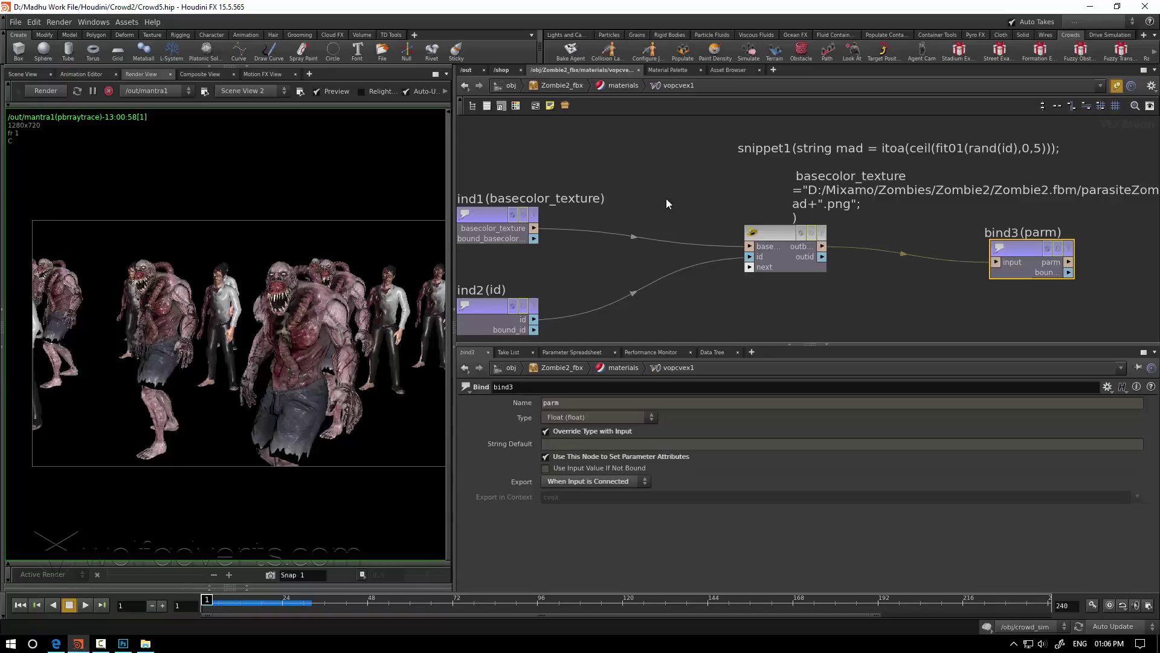
Make bind3 a String parameter named basecolor_texture, copying the name from bind1.
click(556, 212)
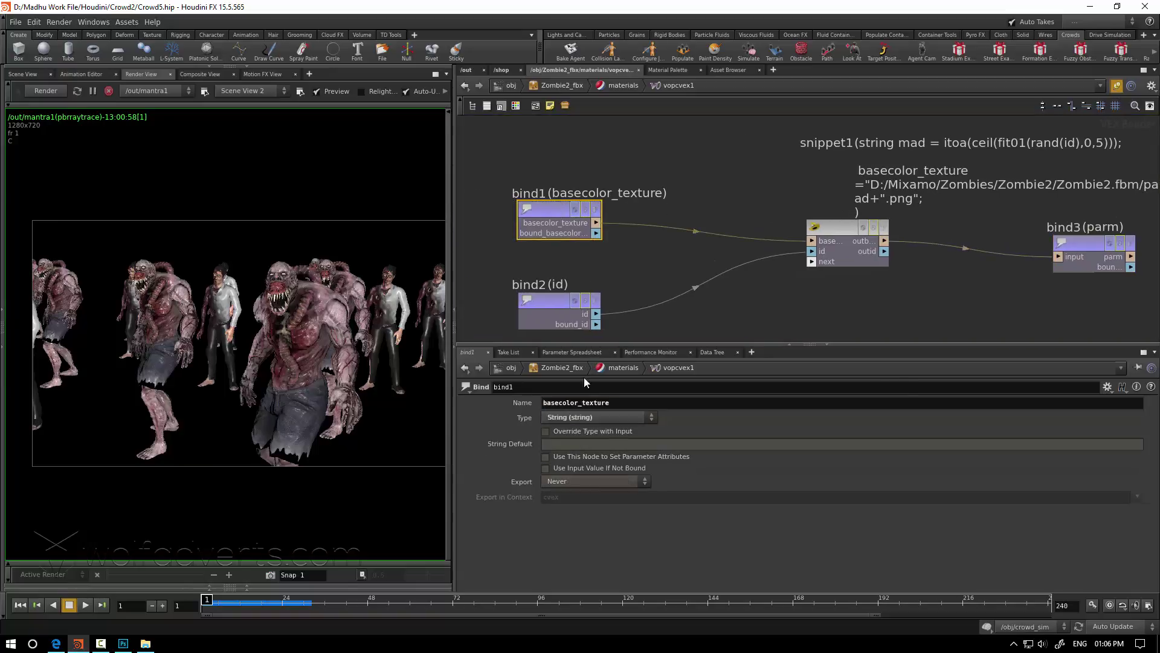
double_click(615, 402)
key(ctrl+c)
click(1067, 244)
double_click(551, 403)
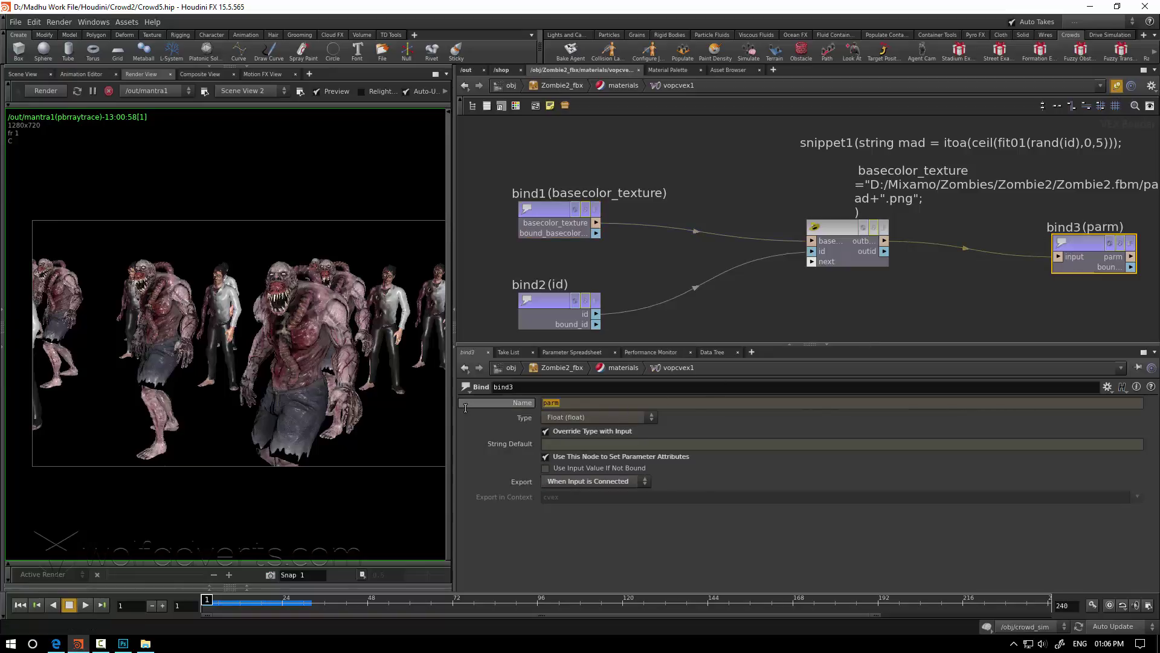
key(ctrl+v)
click(756, 313)
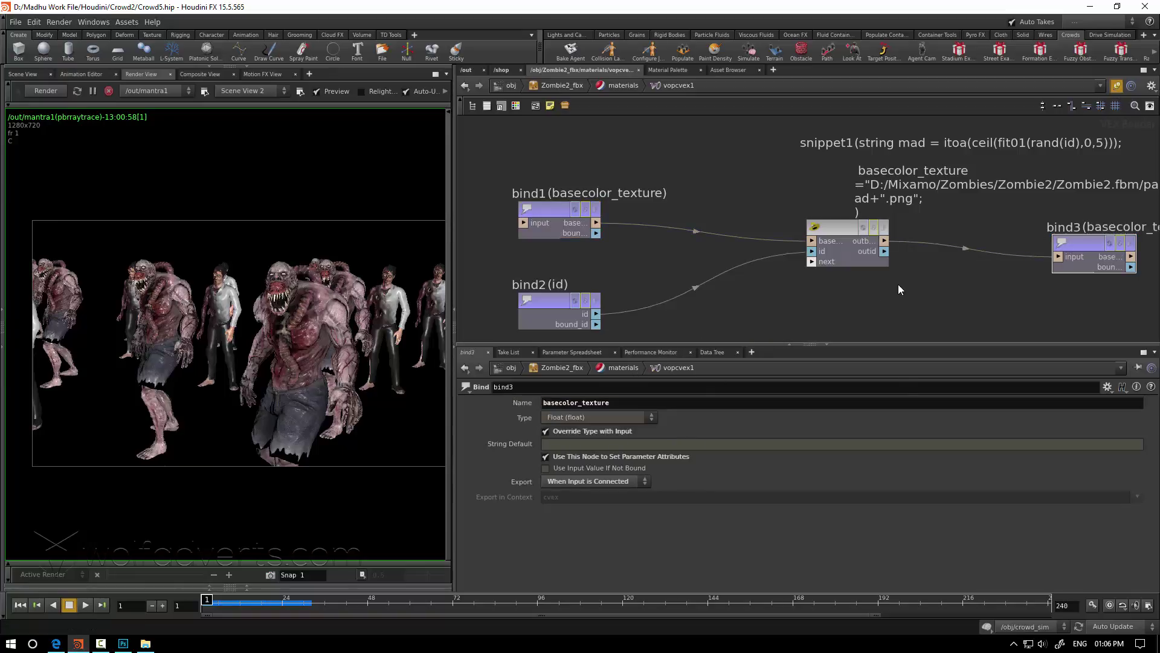
key(h)
click(610, 416)
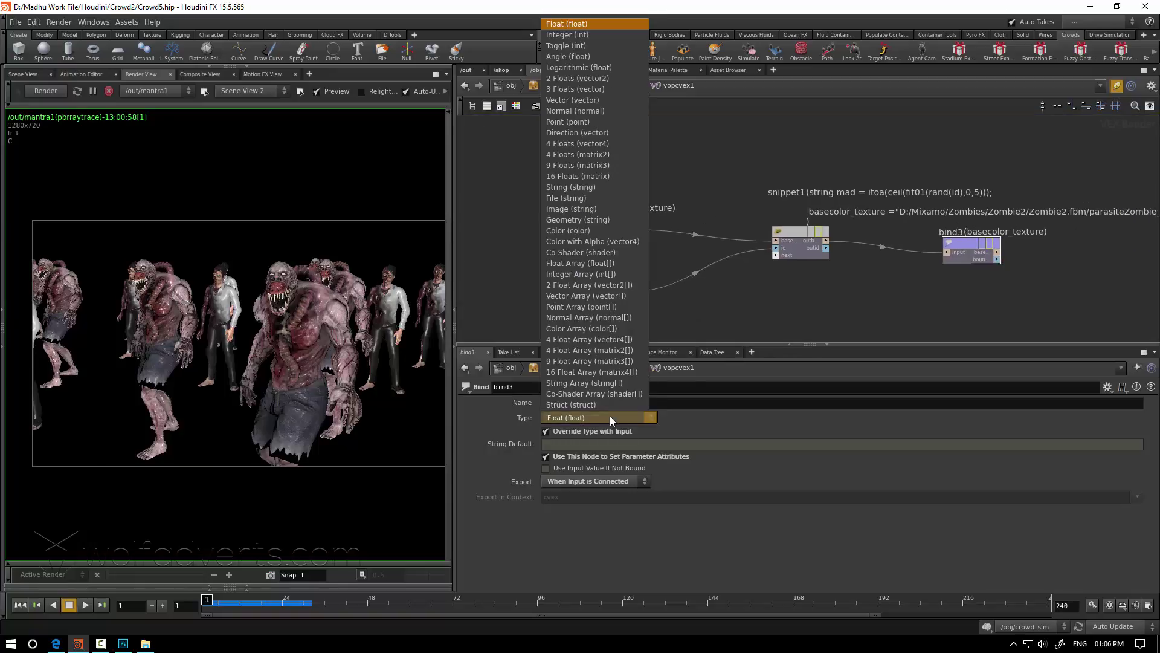
click(581, 188)
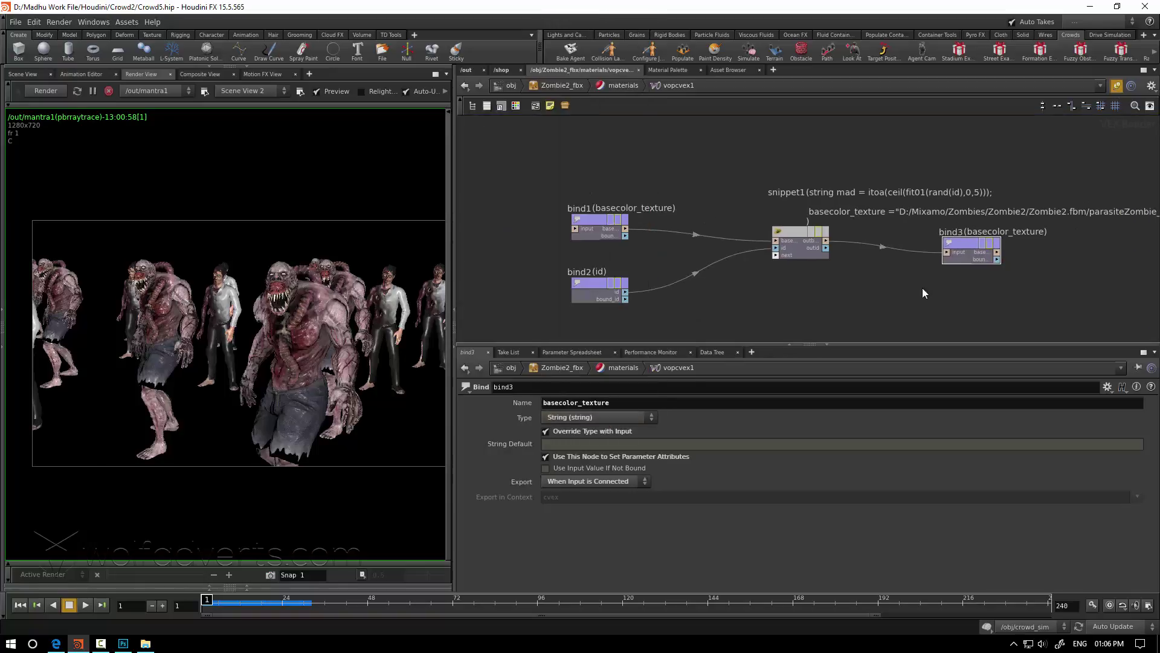
middle_drag(922, 288, 896, 282)
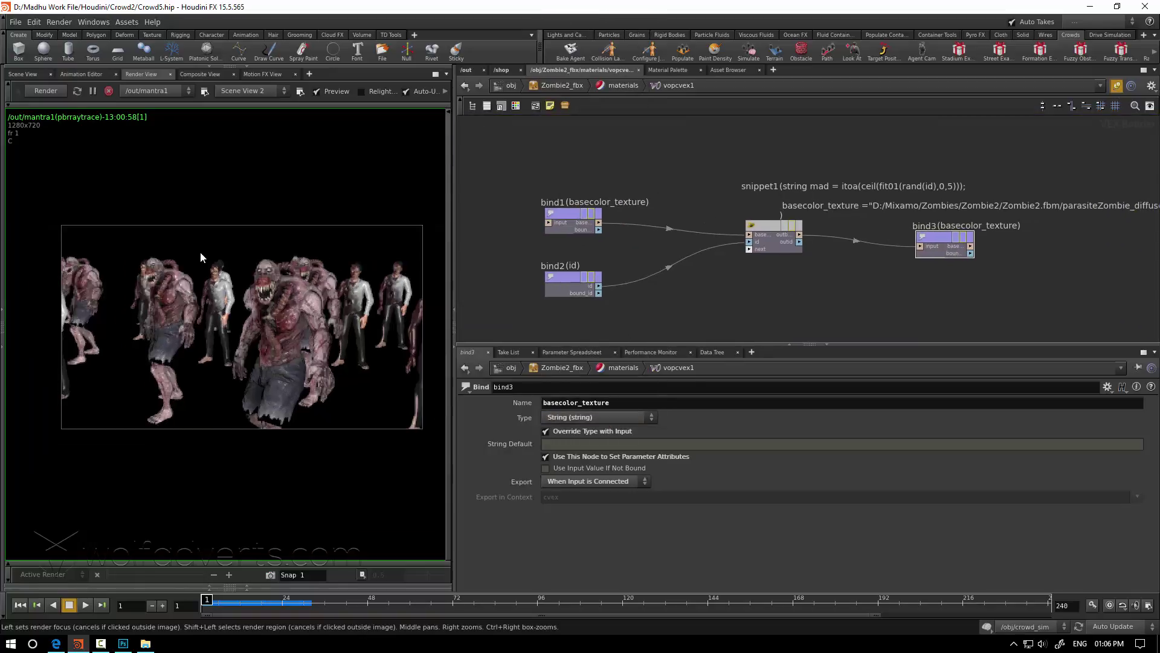
Start a new Mantra render of the crowd to test the random textures.
click(49, 90)
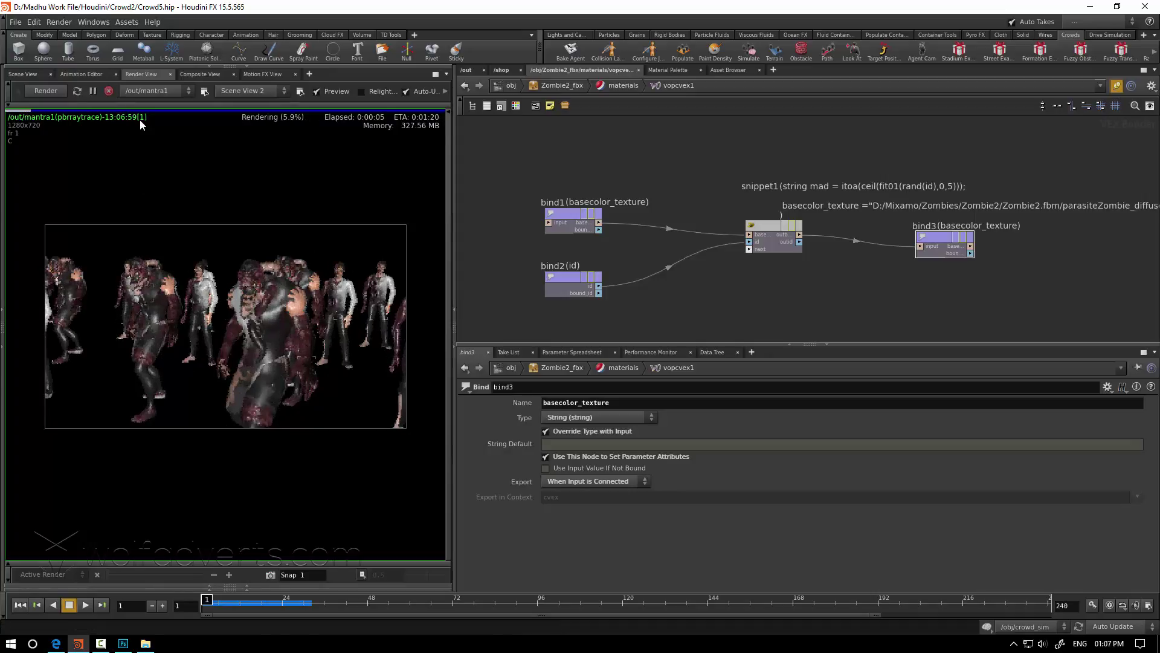
scroll(288, 349, up, 1)
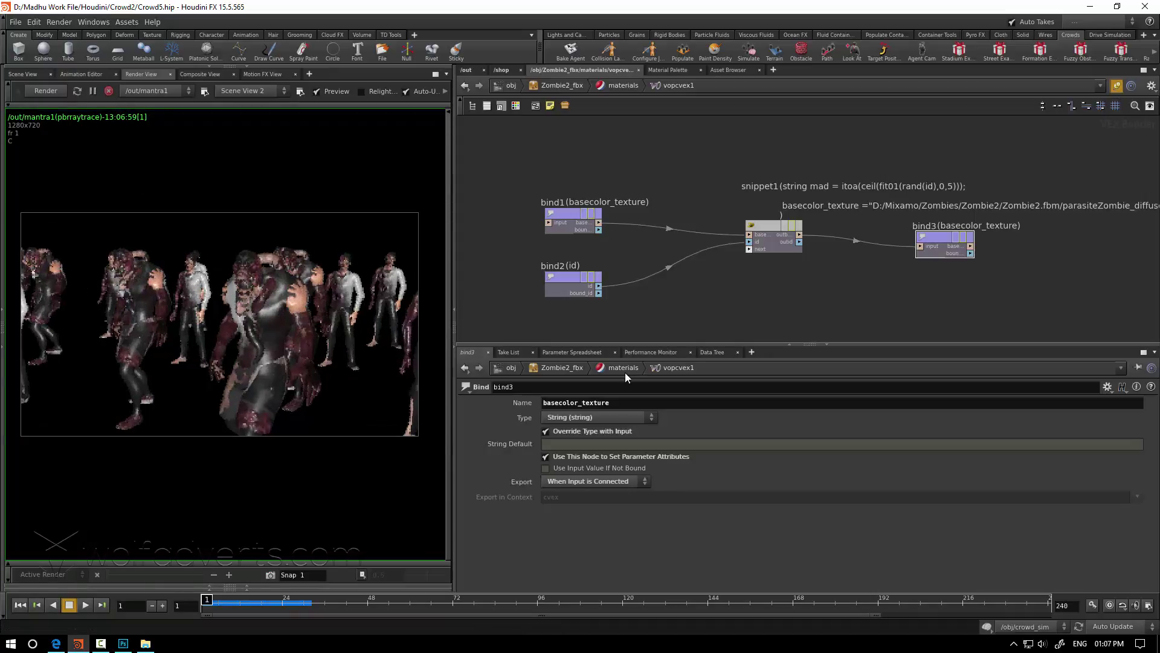
Set the override script's shader to Zombie2_fbx's vopcvex1 node.
click(712, 352)
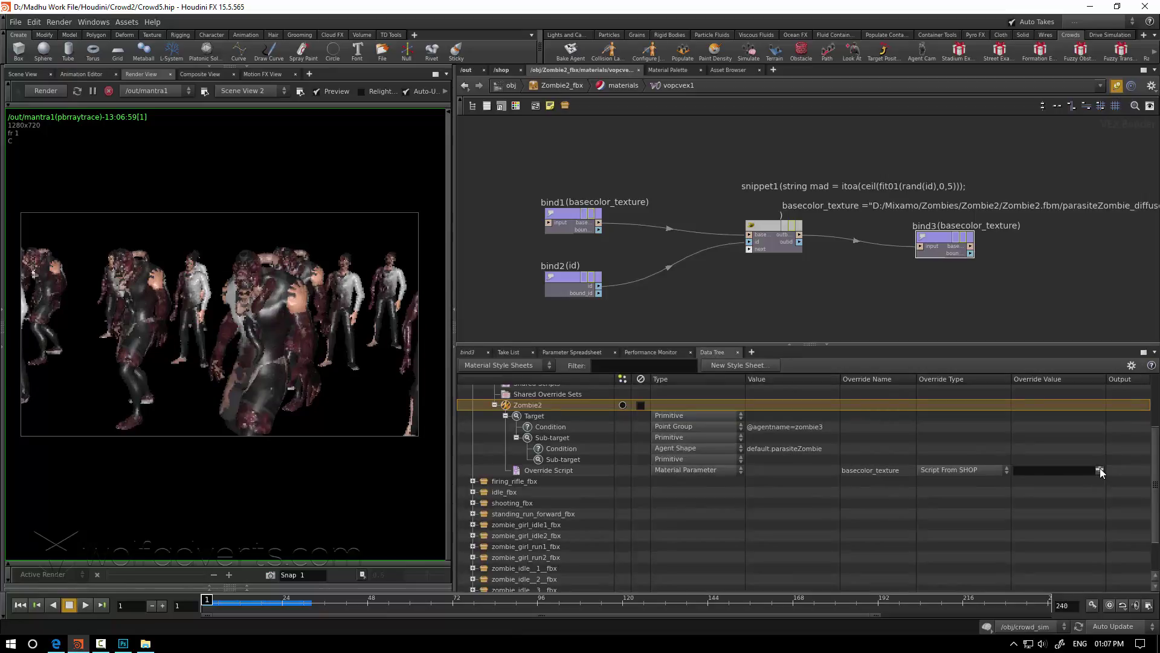
click(1100, 469)
click(976, 231)
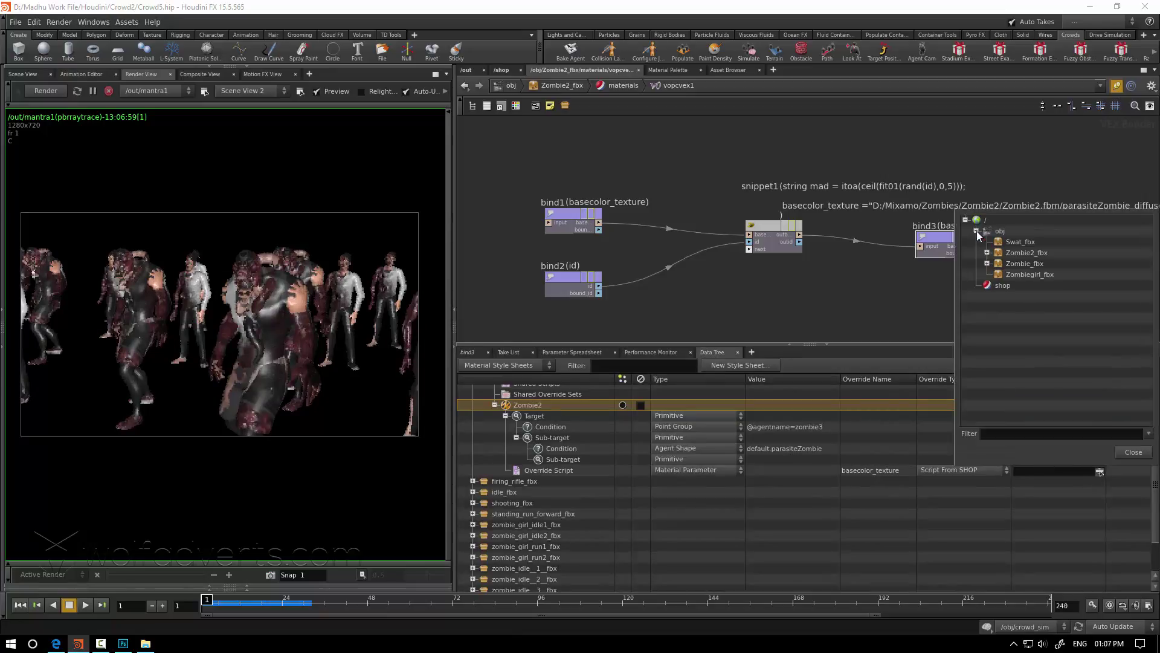
click(987, 253)
click(997, 265)
click(1031, 274)
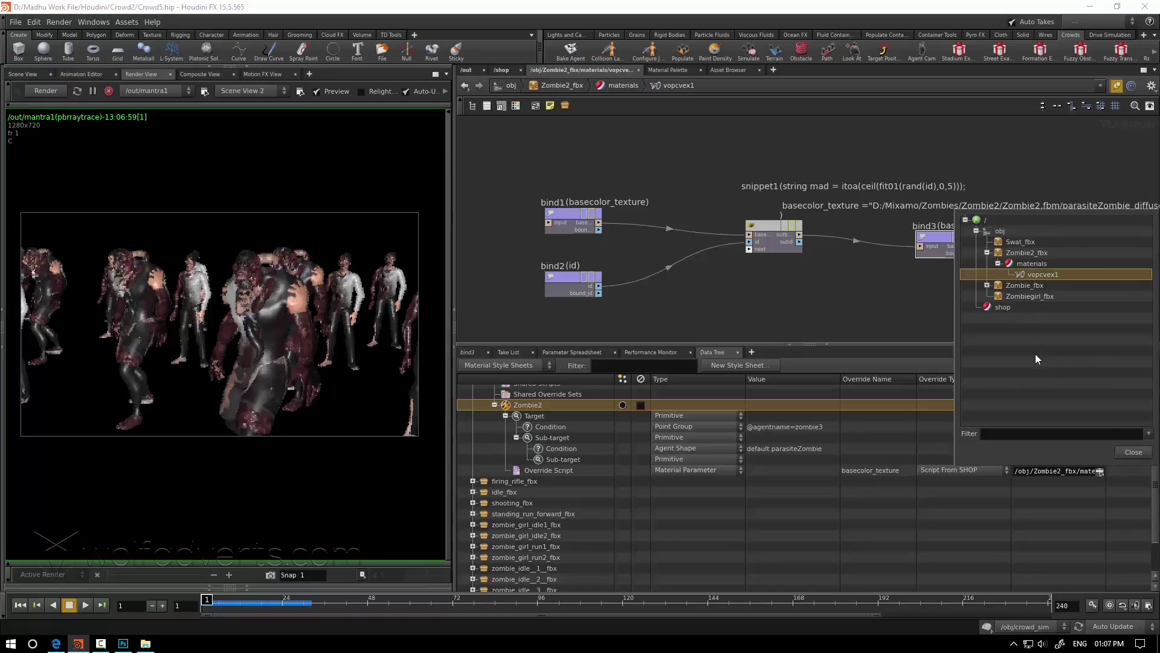
click(1134, 452)
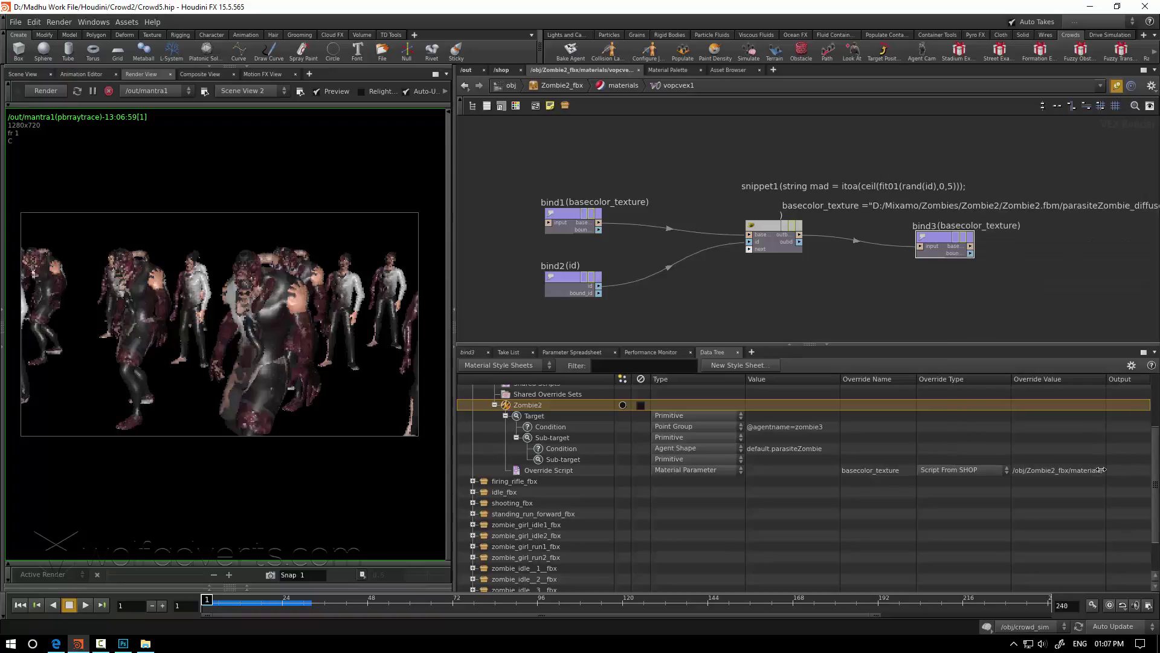
Add an id data binding to the override script and re-render.
right_click(566, 468)
click(686, 491)
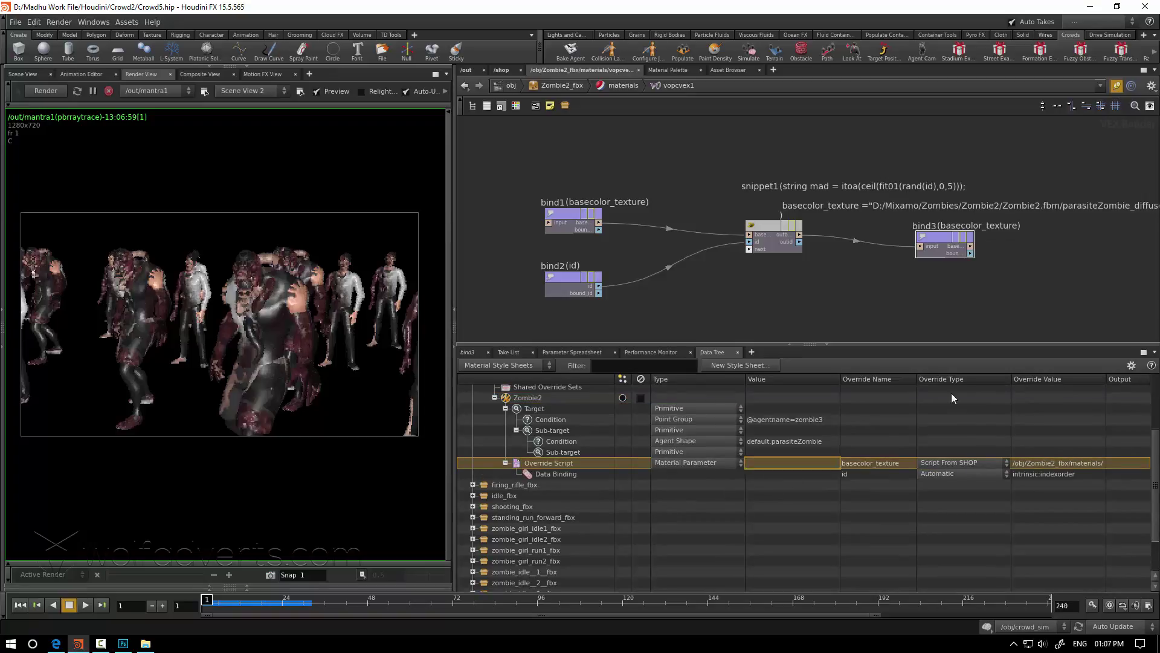
click(63, 90)
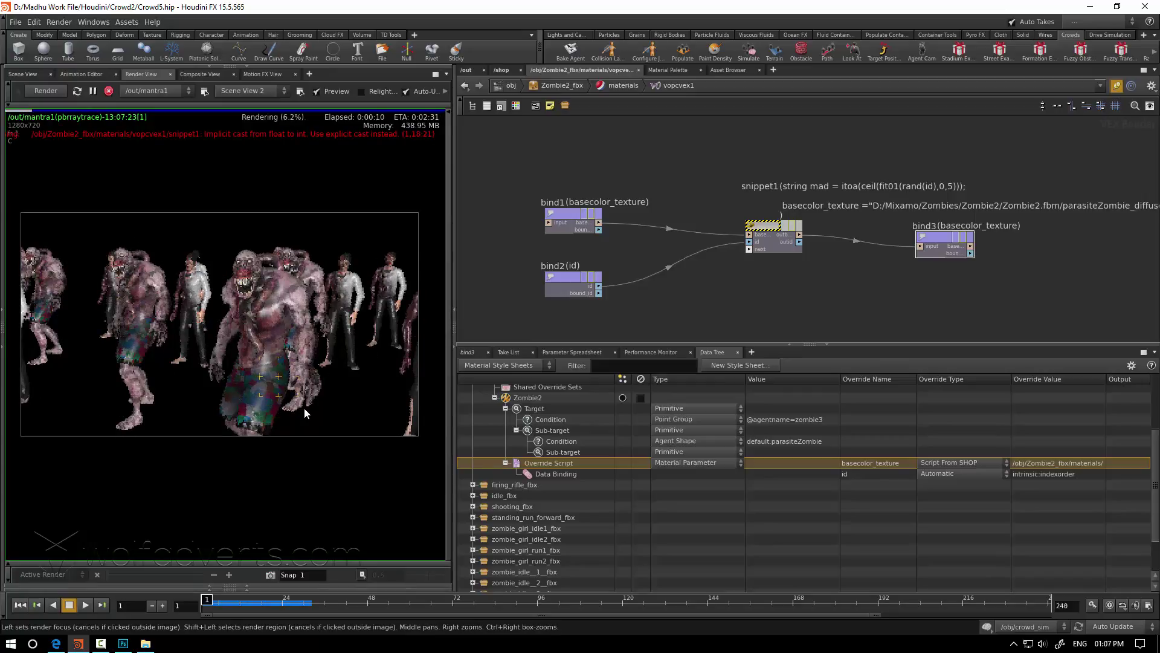
Point the override name at the Base Color Map (basecolor_texture) parameter.
click(889, 464)
click(909, 464)
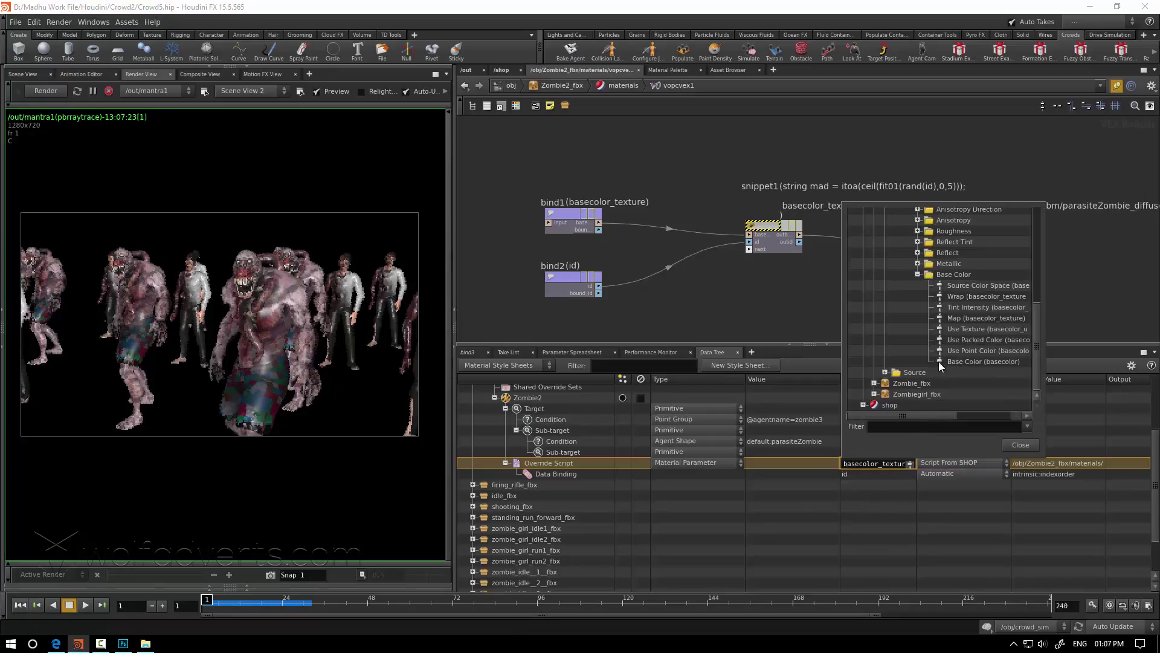
click(959, 319)
click(1019, 447)
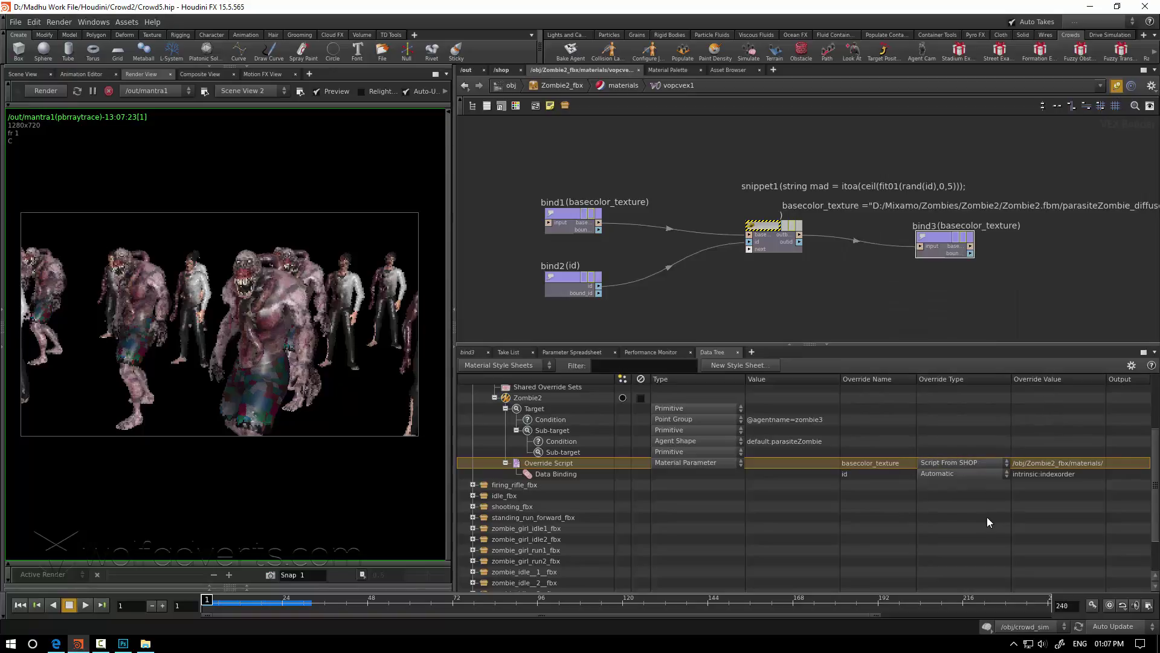
double_click(797, 443)
key(Return)
Select snippet1 and show its code parameters again.
scroll(574, 458, up, 1)
scroll(574, 460, down, 1)
click(765, 235)
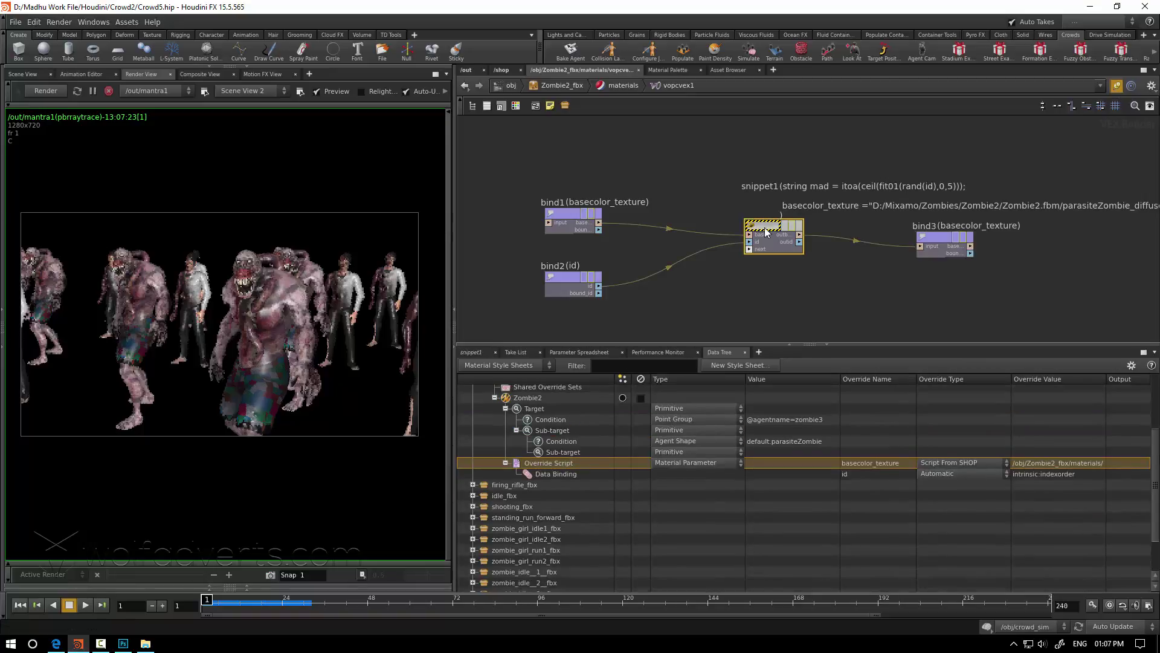
middle_click(766, 233)
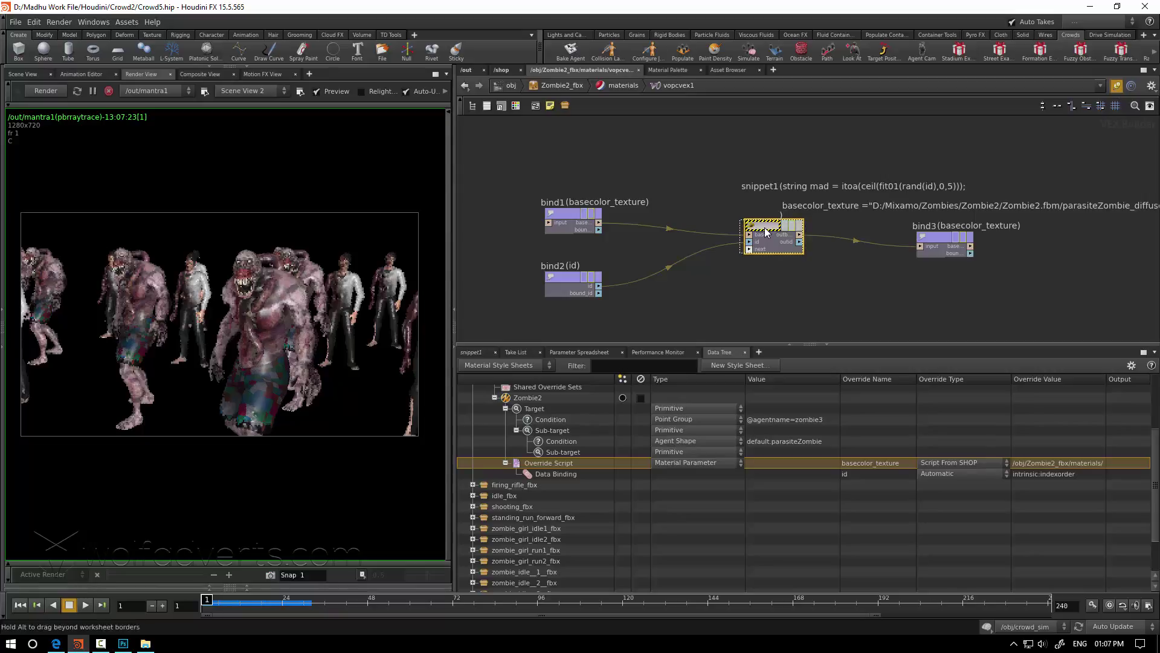
click(471, 351)
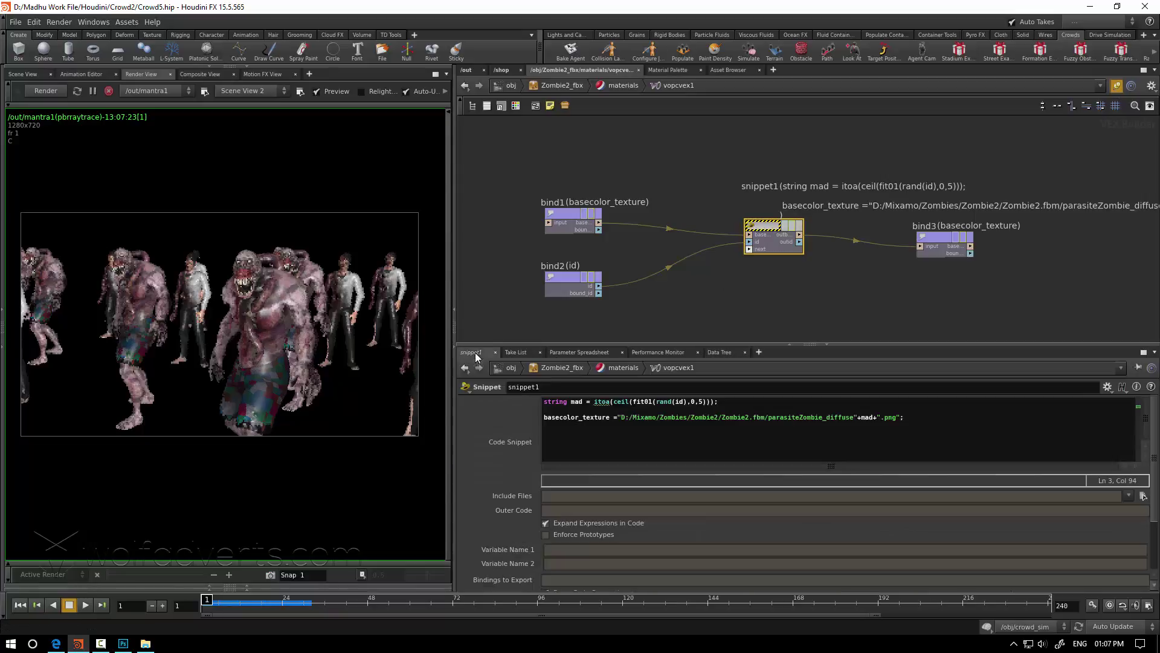